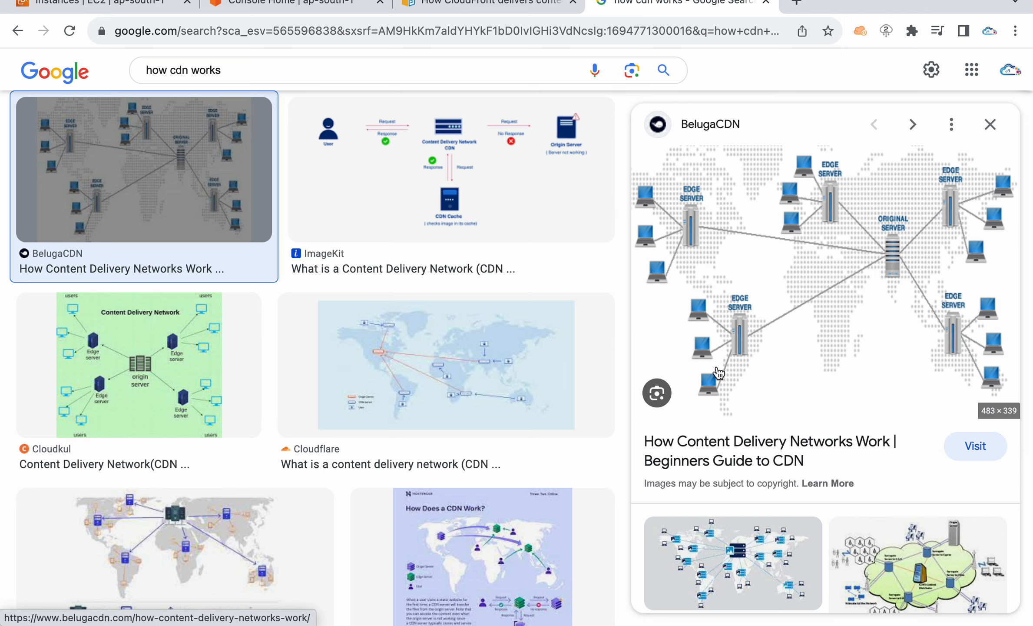
Step: Preview the Paessler Blog CDN diagram and close the image search, returning to the AWS console
{"action": "left_click", "coordinate": [745, 565]}
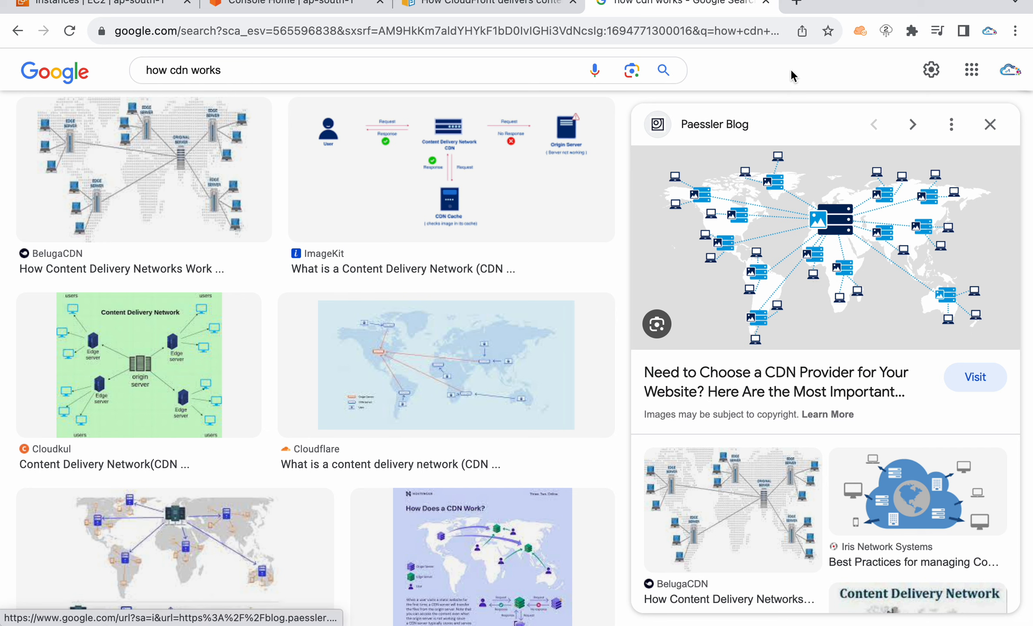
{"action": "left_click", "coordinate": [765, 3]}
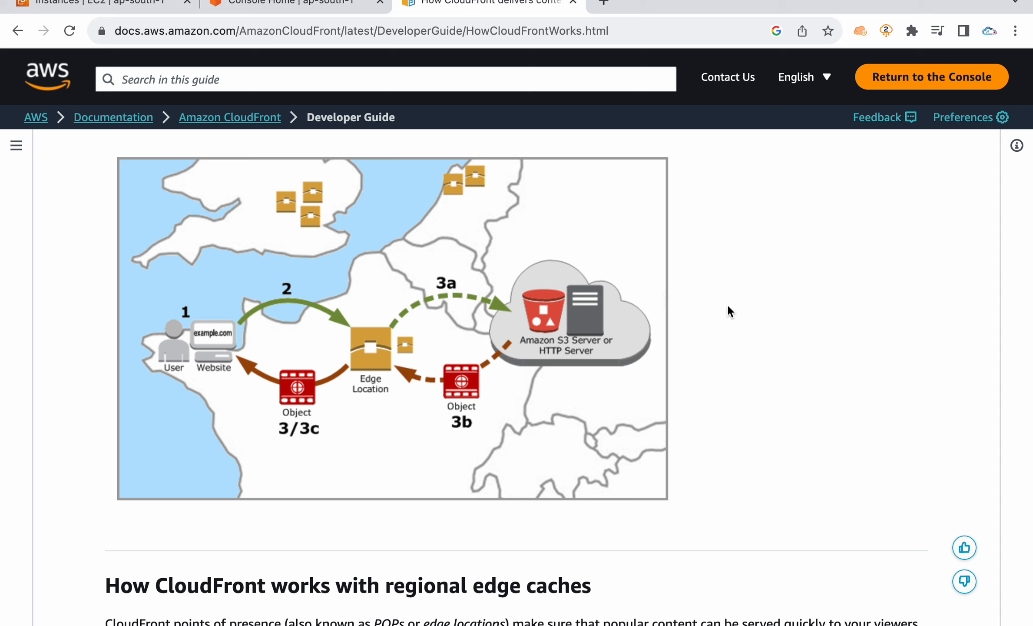
{"action": "left_click", "coordinate": [251, 10]}
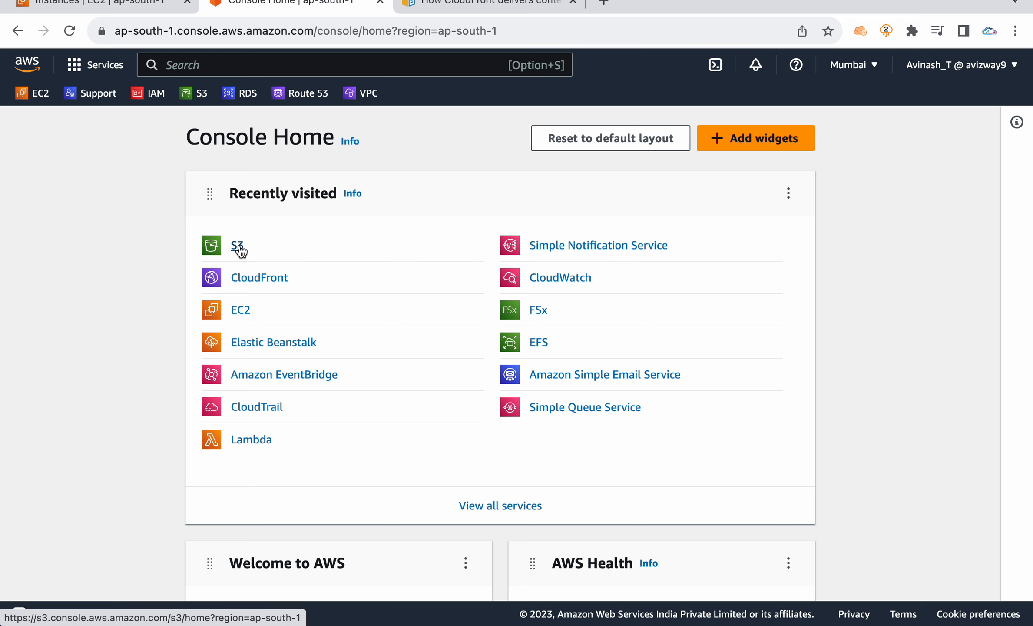
Step: Select the POC instance in the EC2 instances list and remove the running-state filter
{"action": "left_click", "coordinate": [100, 5]}
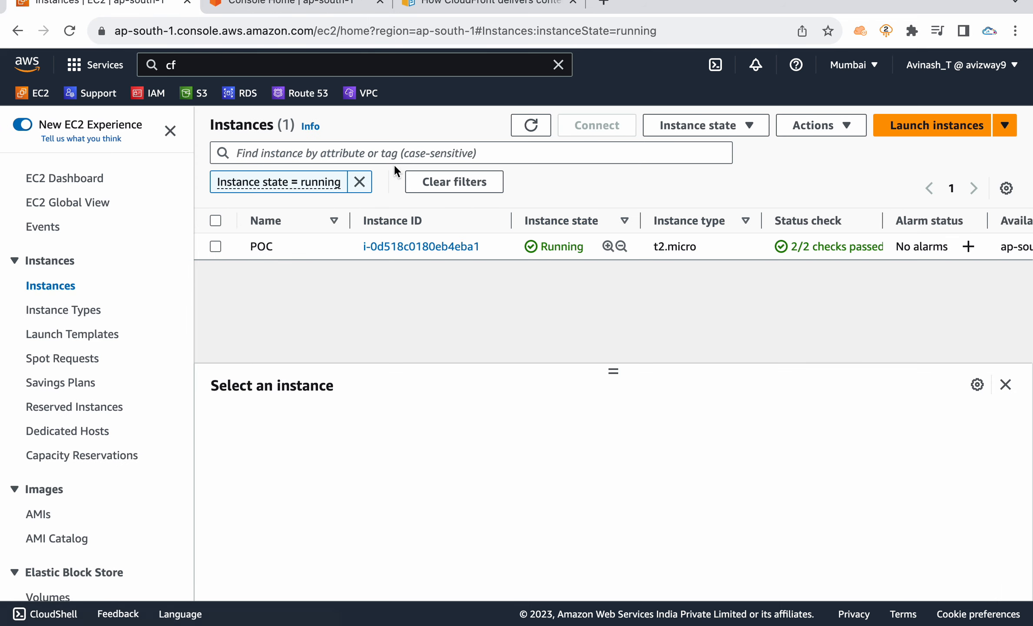
{"action": "left_click", "coordinate": [210, 246]}
{"action": "left_click", "coordinate": [359, 182]}
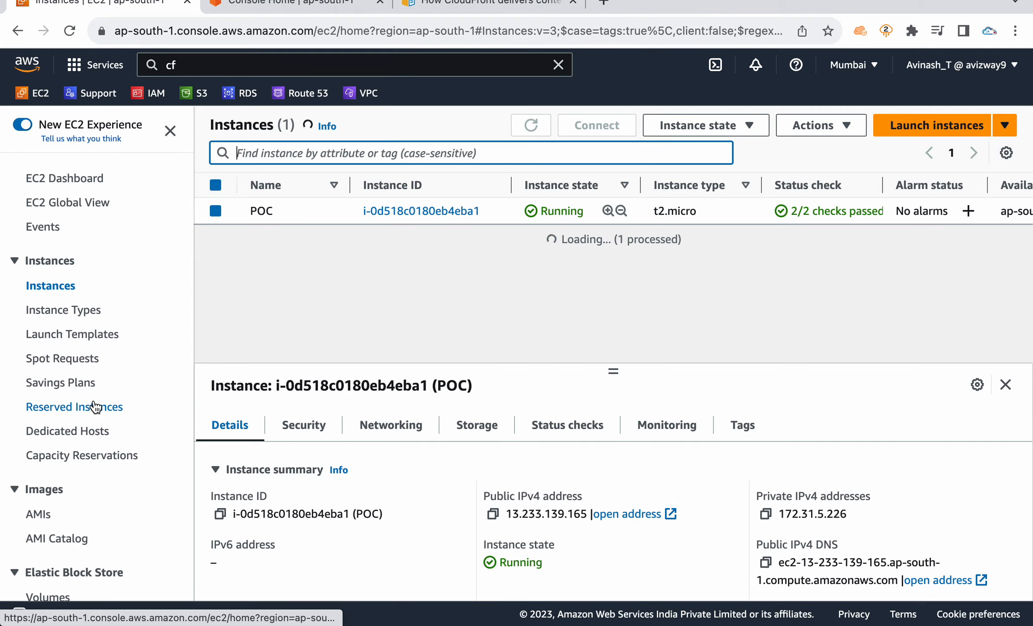
Step: Go to the EC2 target groups and start creating a new target group
{"action": "scroll", "coordinate": [93, 399], "scroll_direction": "down", "scroll_amount": 8}
{"action": "left_click", "coordinate": [63, 501]}
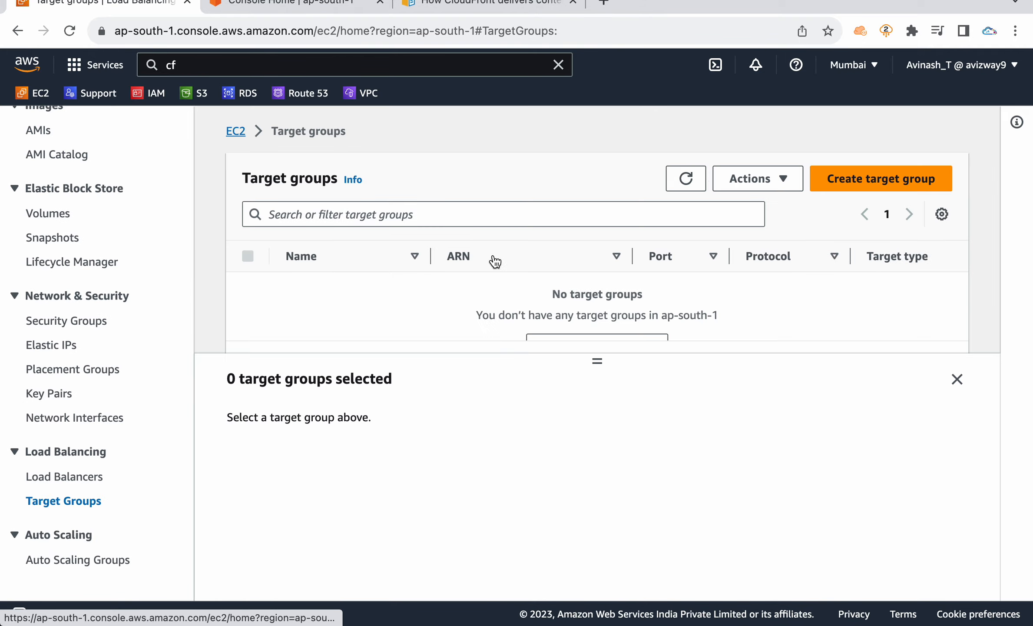
{"action": "left_click", "coordinate": [860, 179]}
{"action": "key", "text": "ctrl+Up"}
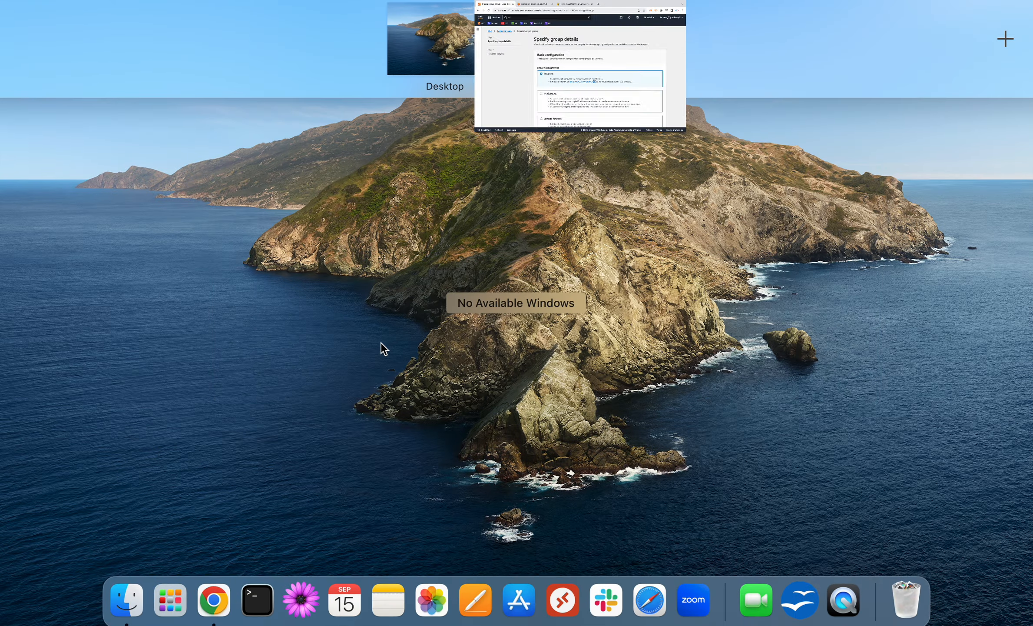
{"action": "left_click", "coordinate": [573, 52]}
Step: Name the target group cfd-tg, keep the remaining default settings, and continue to registering targets
{"action": "scroll", "coordinate": [428, 355], "scroll_direction": "down", "scroll_amount": 1}
{"action": "scroll", "coordinate": [429, 358], "scroll_direction": "down", "scroll_amount": 5}
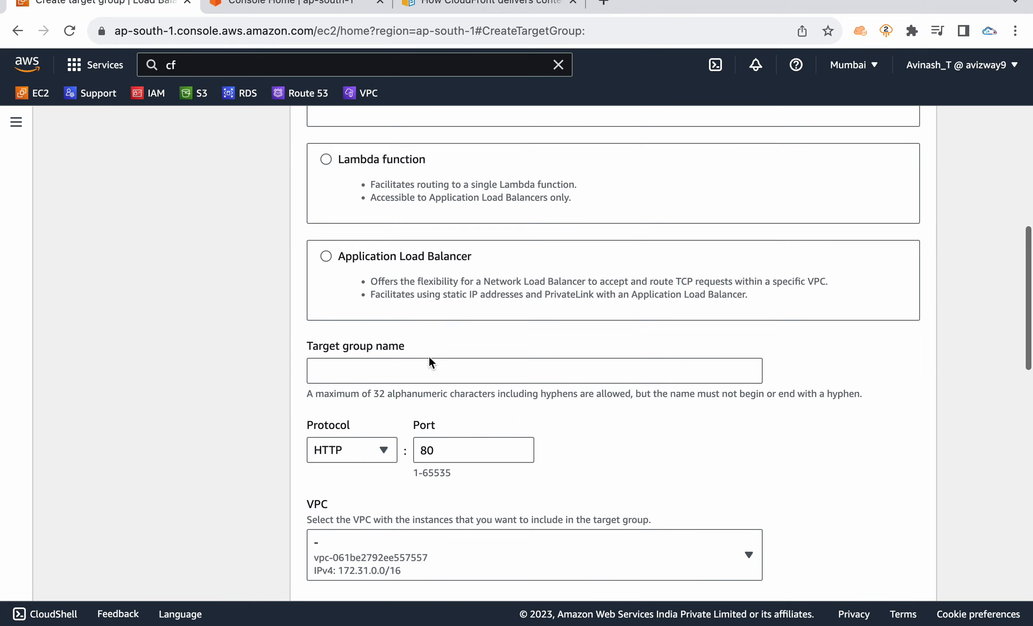
{"action": "left_click", "coordinate": [428, 367]}
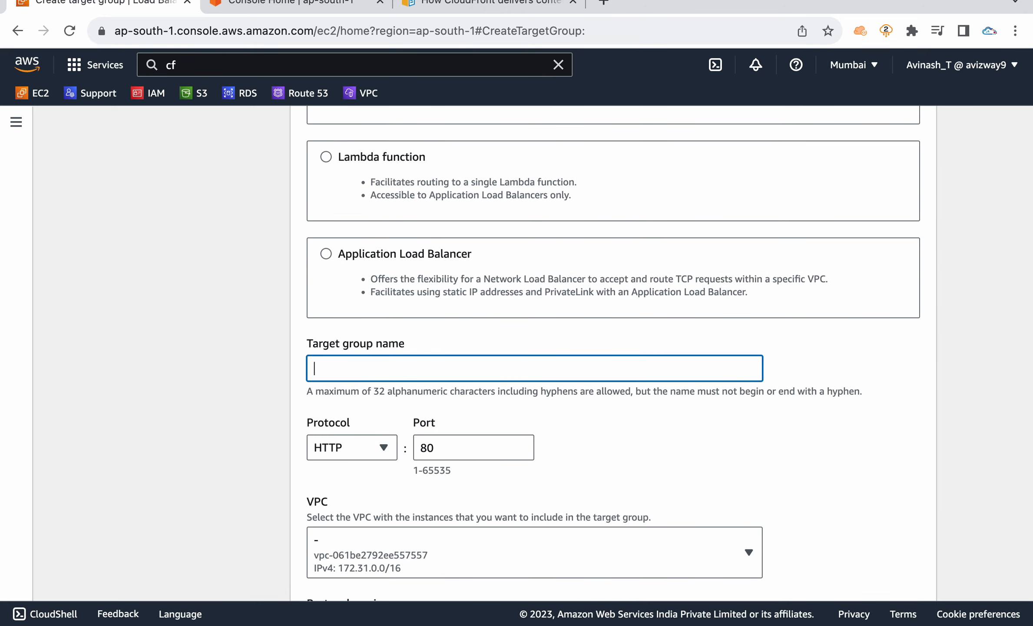
{"action": "type", "text": "cfd-tg"}
{"action": "scroll", "coordinate": [720, 459], "scroll_direction": "down", "scroll_amount": 10}
{"action": "scroll", "coordinate": [720, 459], "scroll_direction": "down", "scroll_amount": 1}
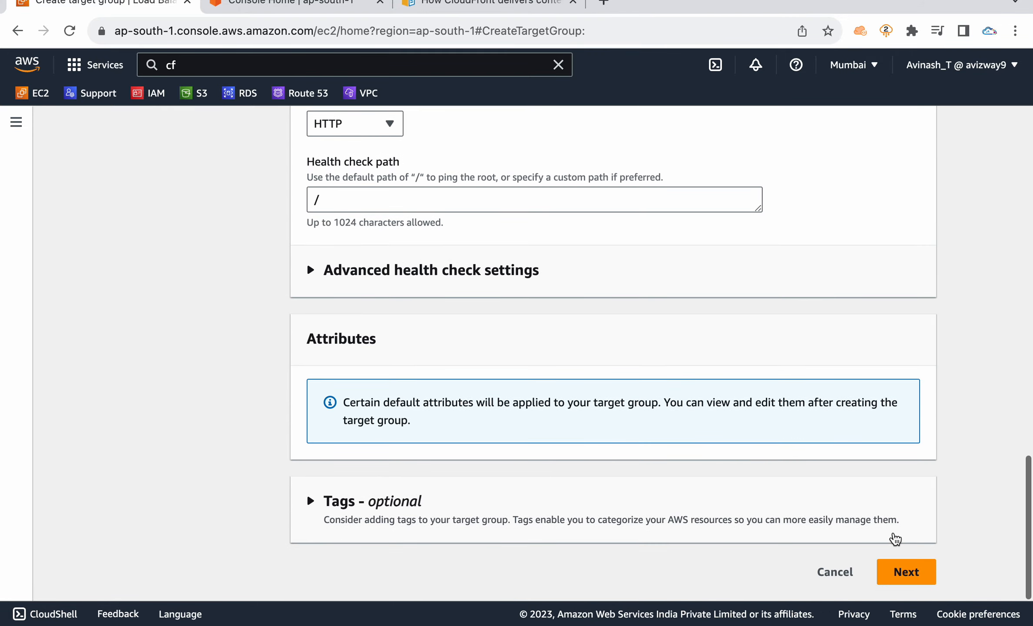
{"action": "left_click", "coordinate": [908, 574]}
Step: Include the POC instance as a pending target on port 80 and create the target group
{"action": "left_click", "coordinate": [312, 375]}
{"action": "scroll", "coordinate": [314, 385], "scroll_direction": "down", "scroll_amount": 3}
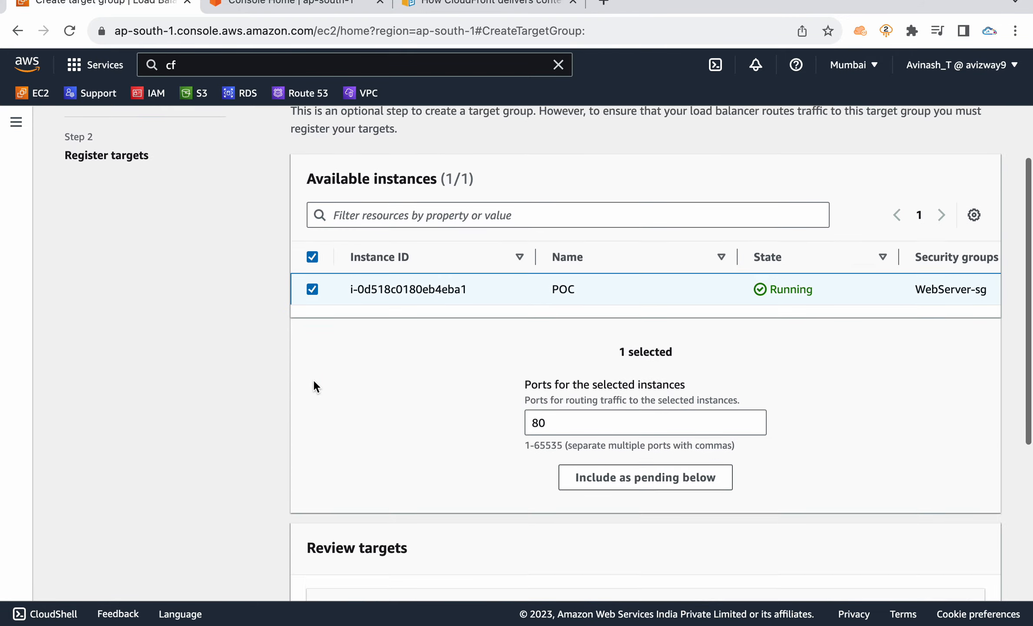
{"action": "left_click", "coordinate": [584, 422]}
{"action": "scroll", "coordinate": [595, 410], "scroll_direction": "down", "scroll_amount": 4}
{"action": "left_click", "coordinate": [977, 575]}
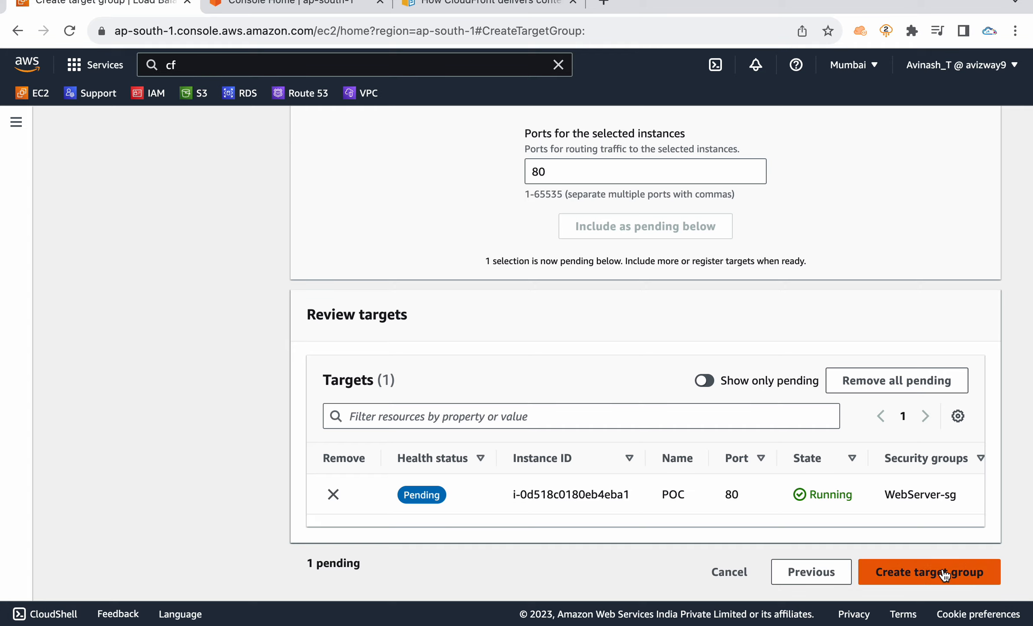
Step: Start creating an Application Load Balancer and name it app-alb
{"action": "scroll", "coordinate": [48, 422], "scroll_direction": "down", "scroll_amount": 5}
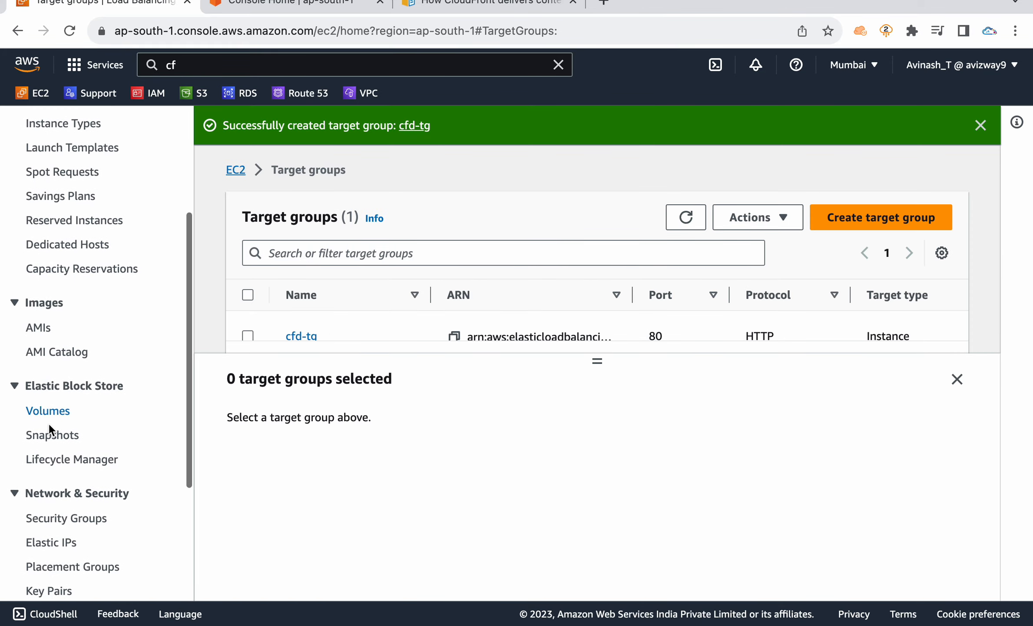
{"action": "left_click", "coordinate": [64, 537]}
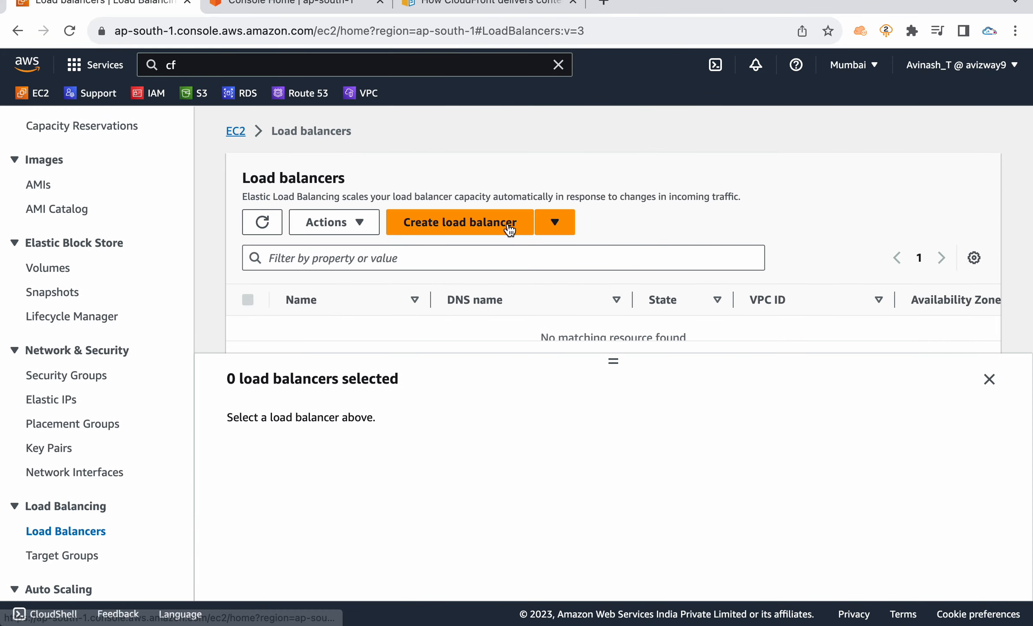
{"action": "left_click", "coordinate": [430, 216]}
{"action": "scroll", "coordinate": [300, 336], "scroll_direction": "down", "scroll_amount": 5}
{"action": "scroll", "coordinate": [300, 336], "scroll_direction": "down", "scroll_amount": 2}
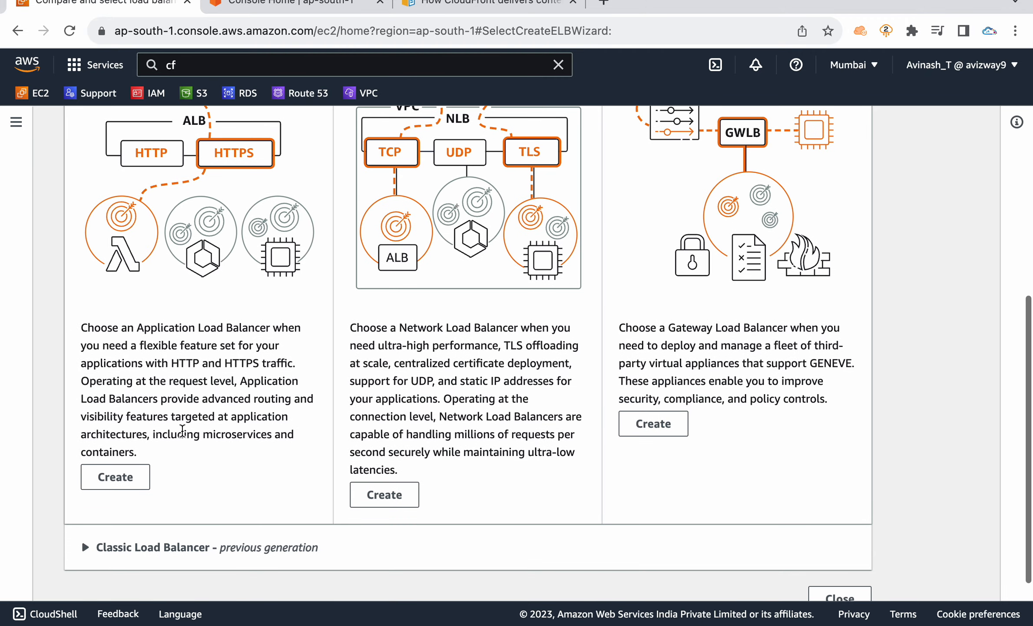
{"action": "left_click", "coordinate": [130, 475]}
{"action": "left_click", "coordinate": [211, 434]}
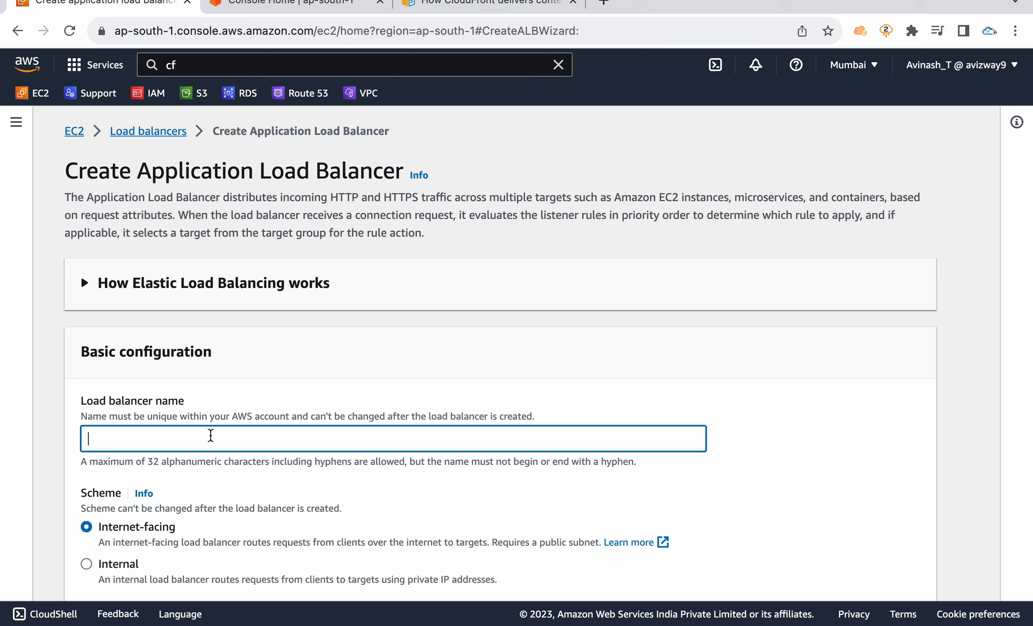
{"action": "type", "text": "app-alb"}
Step: Map the load balancer to the ap-south-1a and ap-south-1b Availability Zones
{"action": "scroll", "coordinate": [97, 350], "scroll_direction": "down", "scroll_amount": 15}
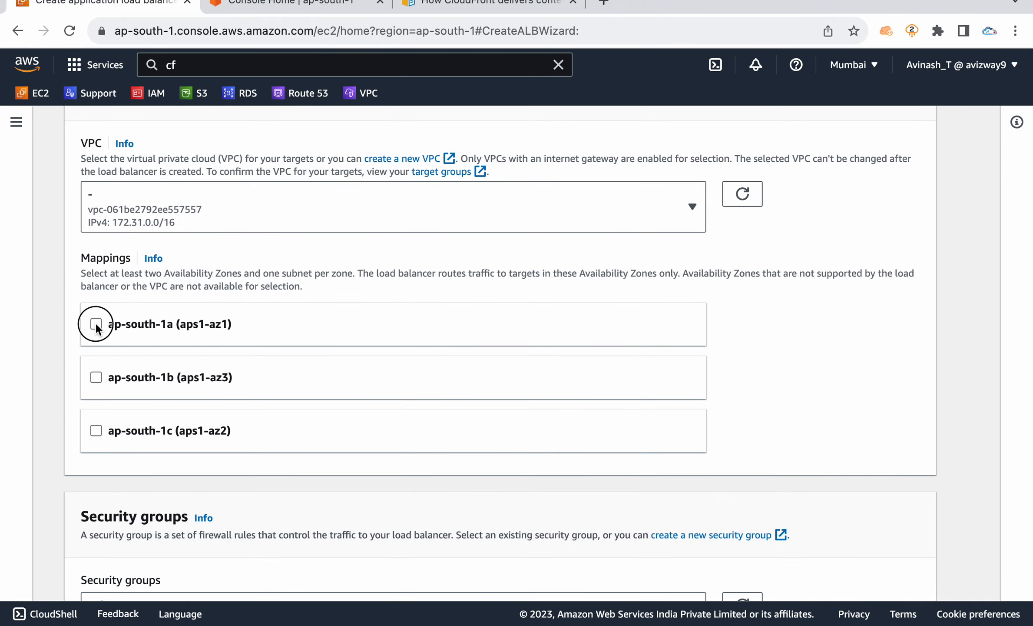
{"action": "left_click", "coordinate": [96, 323]}
{"action": "scroll", "coordinate": [111, 391], "scroll_direction": "down", "scroll_amount": 4}
{"action": "left_click", "coordinate": [93, 360]}
Step: Replace the load balancer's default security group with ELB-SG
{"action": "scroll", "coordinate": [92, 361], "scroll_direction": "down", "scroll_amount": 8}
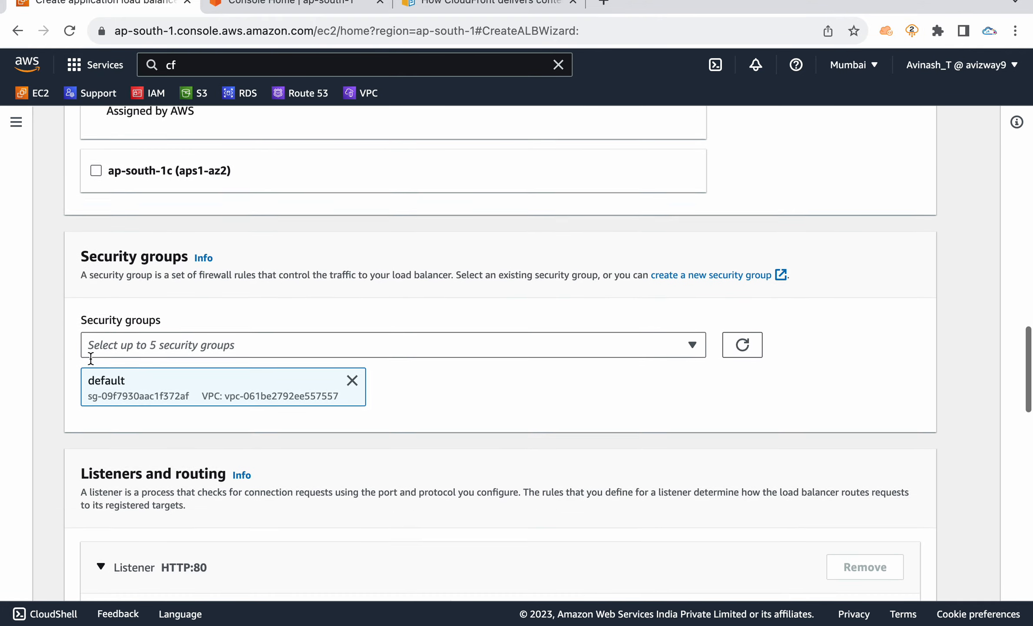
{"action": "left_click", "coordinate": [351, 375]}
{"action": "left_click", "coordinate": [338, 346]}
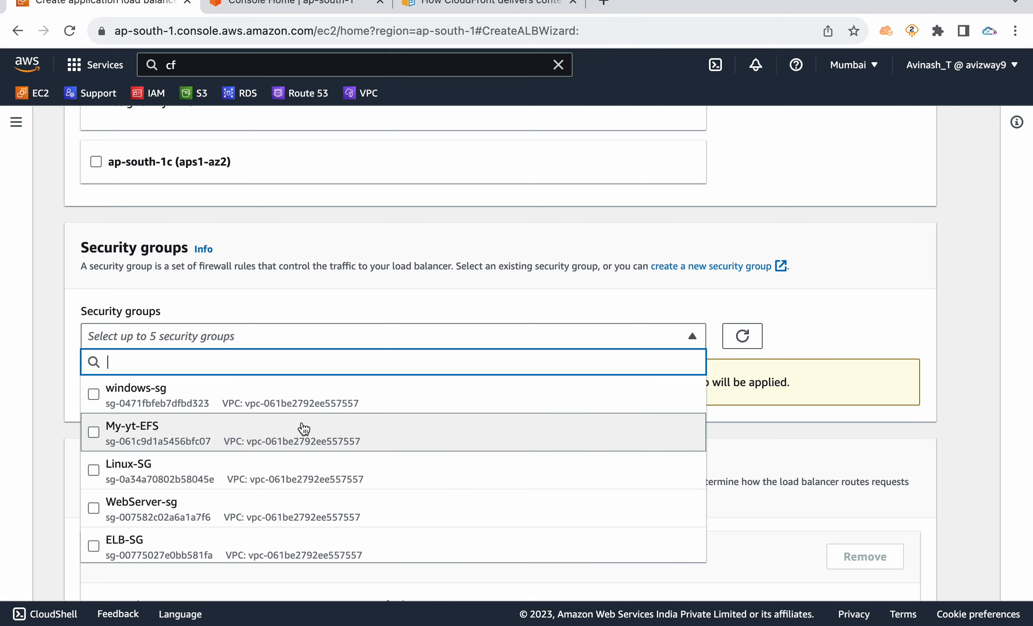
{"action": "scroll", "coordinate": [302, 426], "scroll_direction": "down", "scroll_amount": 1}
{"action": "left_click", "coordinate": [233, 514]}
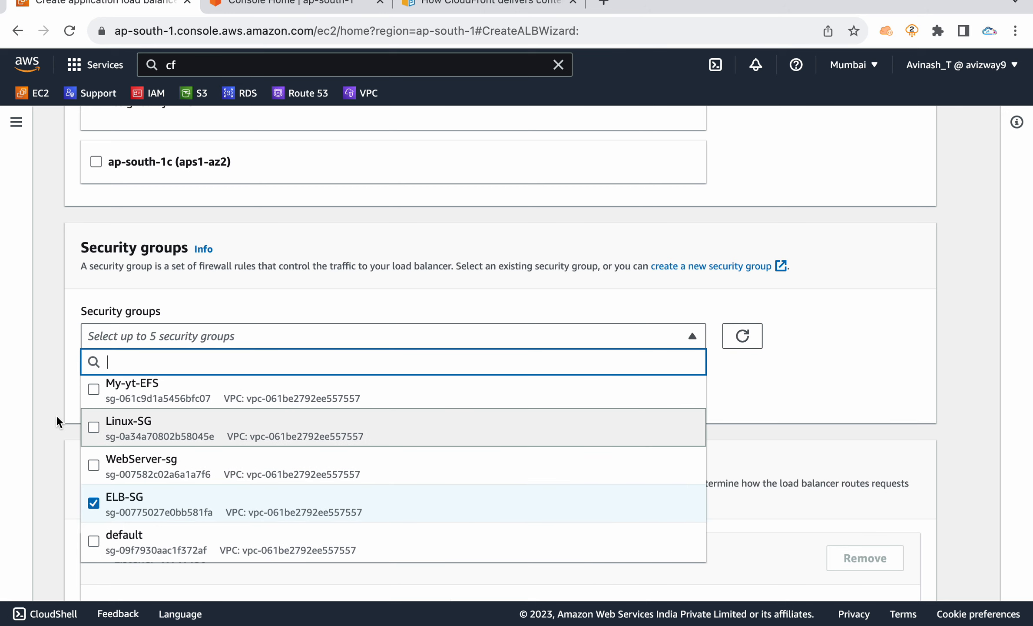
{"action": "left_click", "coordinate": [58, 420]}
Step: Forward the HTTP:80 listener to the cfd-tg target group and create the load balancer
{"action": "scroll", "coordinate": [58, 420], "scroll_direction": "down", "scroll_amount": 9}
{"action": "left_click", "coordinate": [524, 239]}
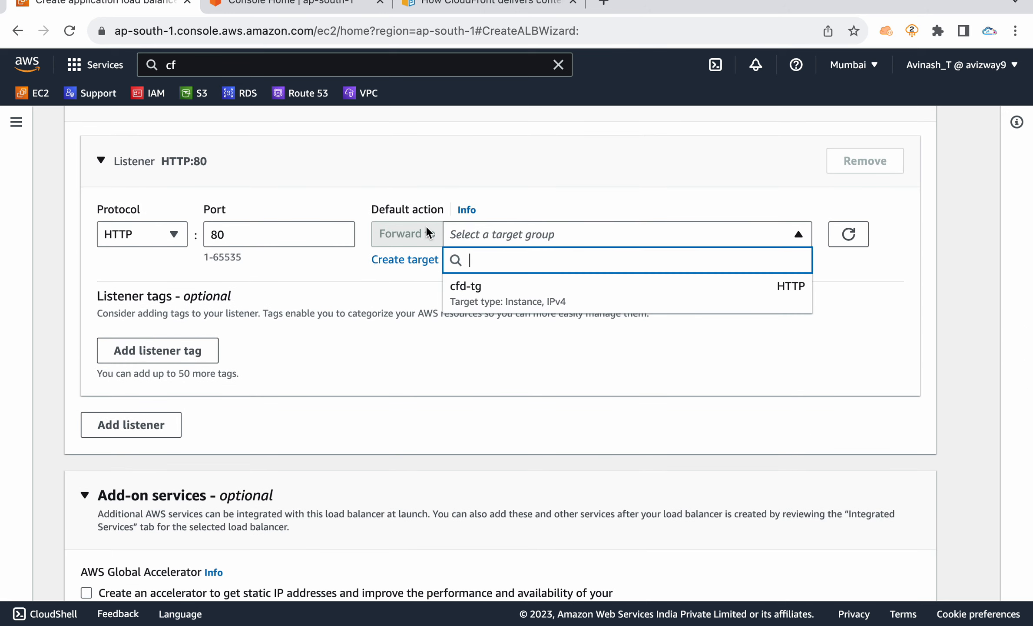
{"action": "left_click", "coordinate": [492, 298]}
{"action": "scroll", "coordinate": [623, 404], "scroll_direction": "down", "scroll_amount": 15}
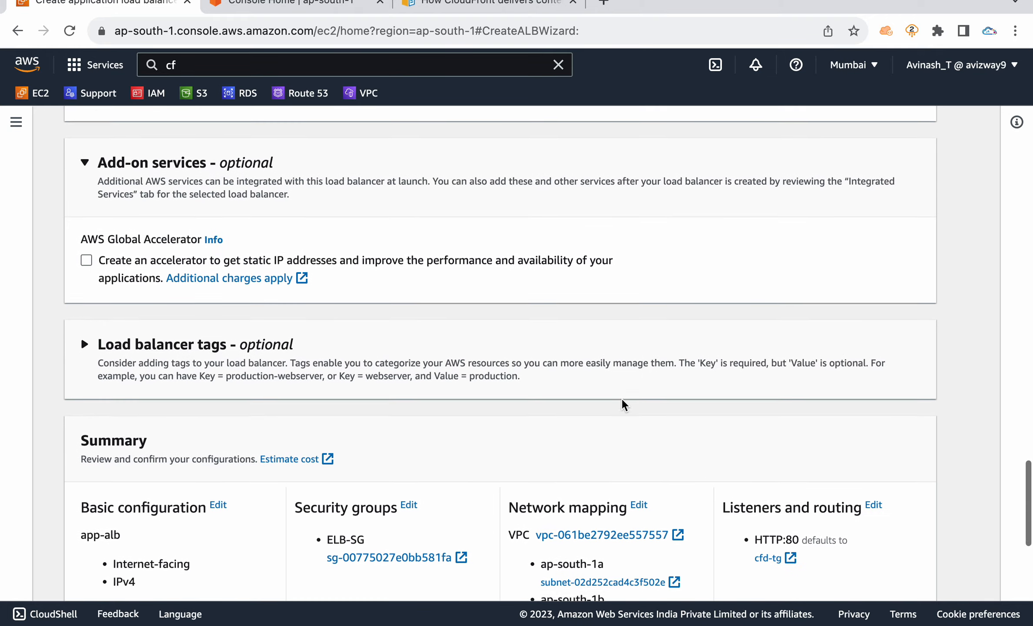
{"action": "left_click", "coordinate": [857, 574]}
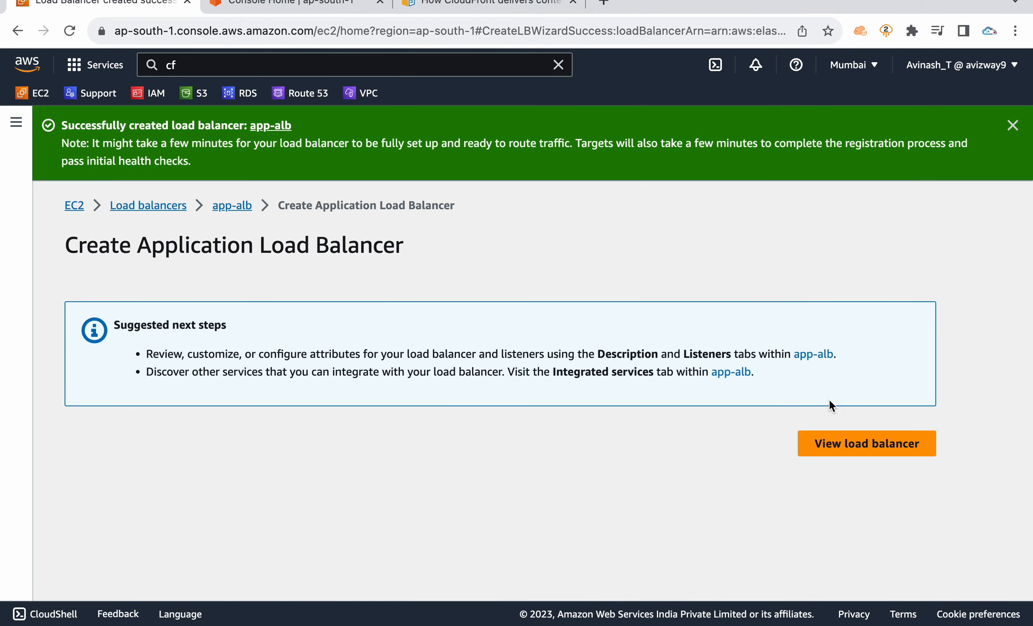
Step: Open the details page of the app-alb load balancer and hide the EC2 navigation
{"action": "left_click", "coordinate": [849, 447]}
{"action": "left_click", "coordinate": [307, 290]}
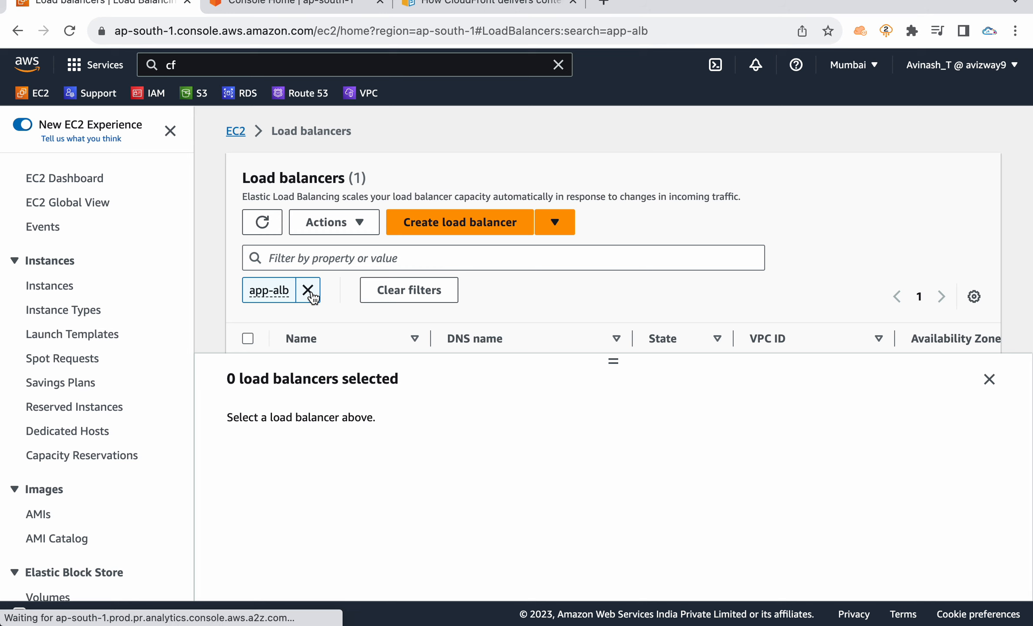
{"action": "left_click", "coordinate": [302, 300]}
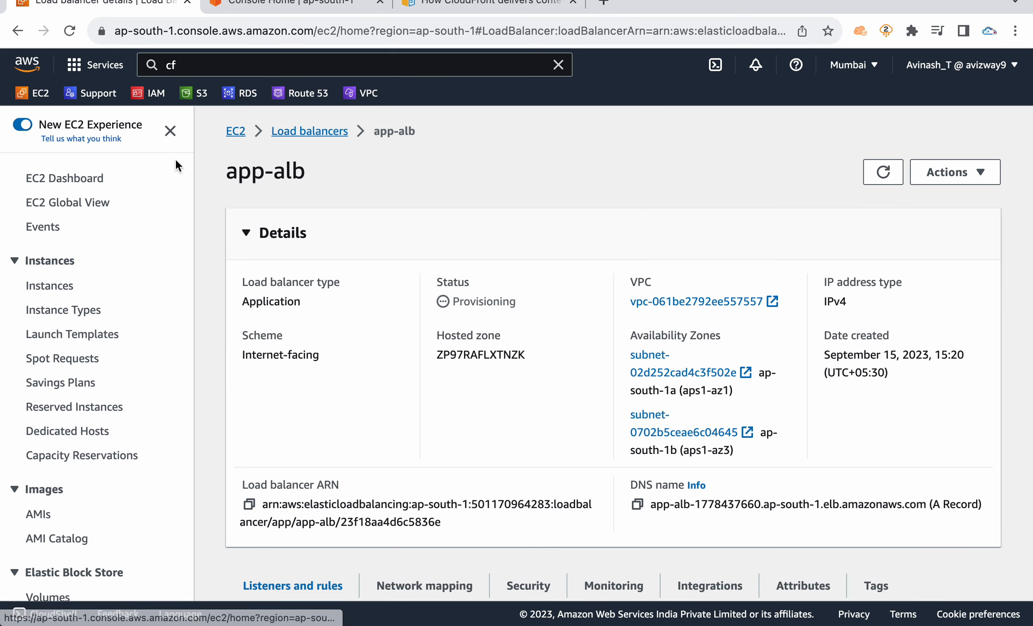
{"action": "left_click", "coordinate": [170, 131]}
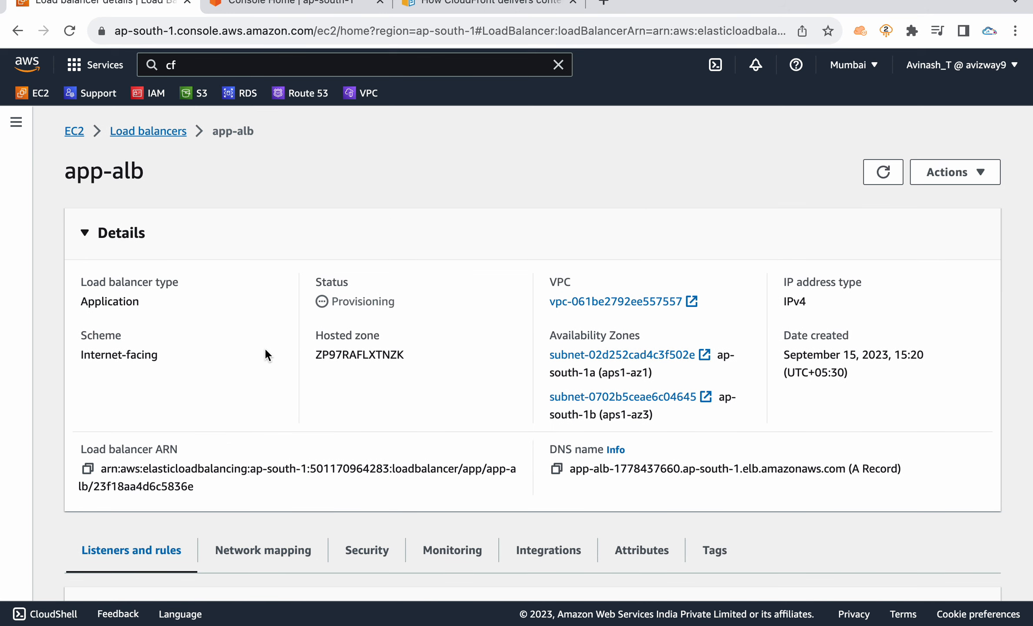
Step: Copy the DNS name of the app-alb load balancer
{"action": "left_click", "coordinate": [557, 468]}
{"action": "left_click", "coordinate": [557, 469]}
{"action": "double_click", "coordinate": [656, 464]}
{"action": "left_click", "coordinate": [656, 464]}
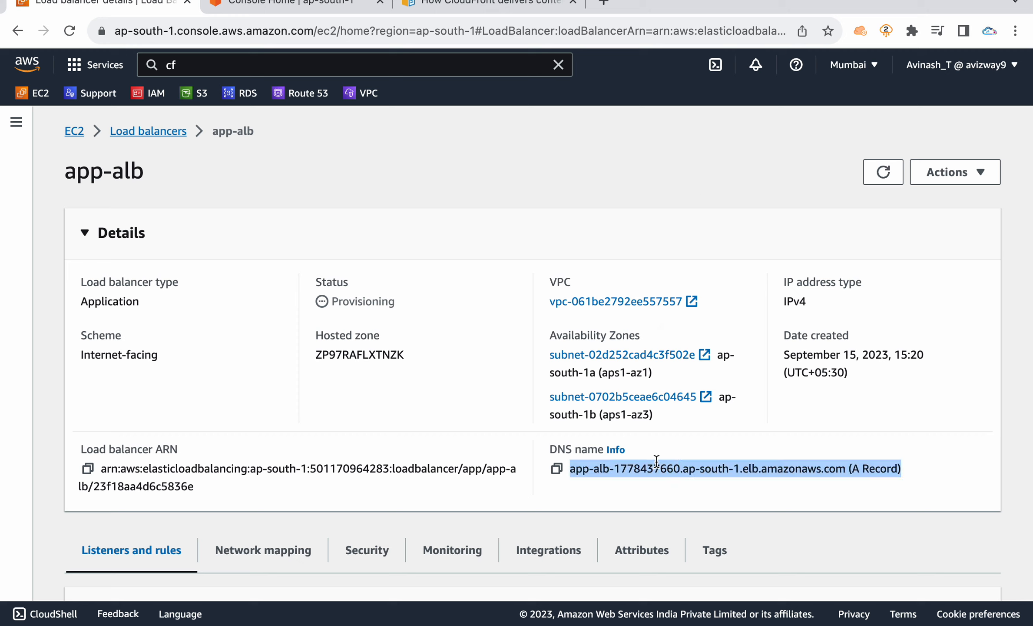
{"action": "left_click", "coordinate": [487, 200]}
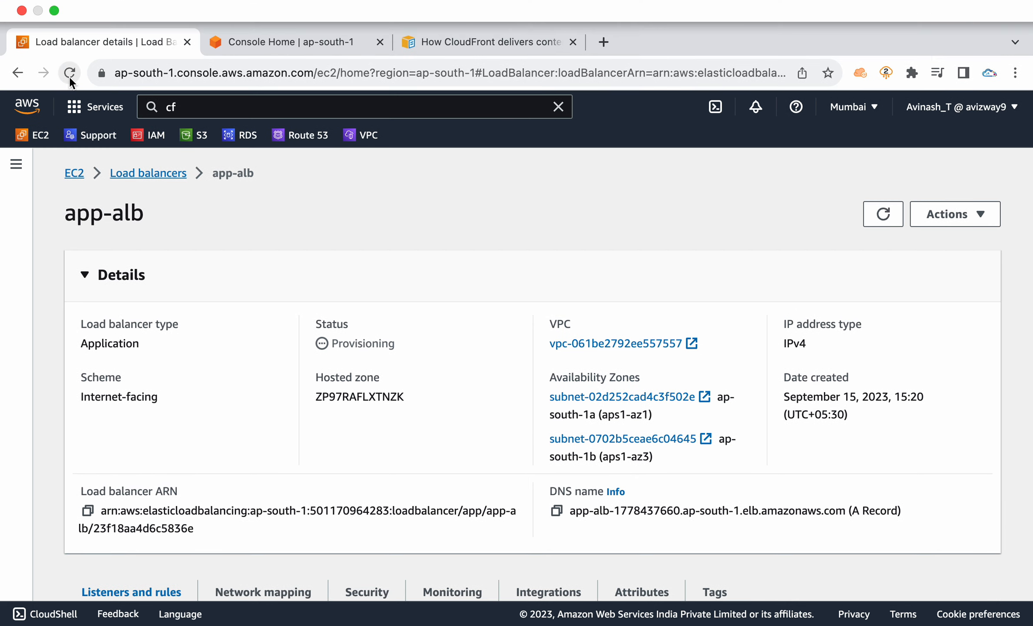
Step: Reload the app-alb details and check the load balancer's provisioning status
{"action": "left_click", "coordinate": [69, 72]}
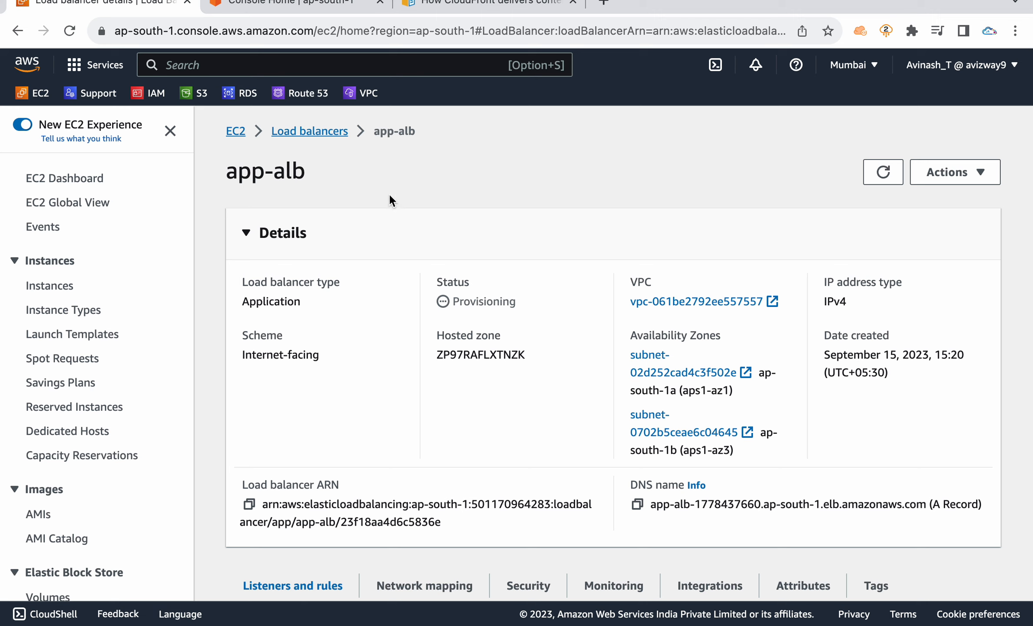
{"action": "left_click_drag", "start_coordinate": [247, 172], "coordinate": [306, 173]}
{"action": "left_click", "coordinate": [377, 197]}
{"action": "left_click", "coordinate": [170, 132]}
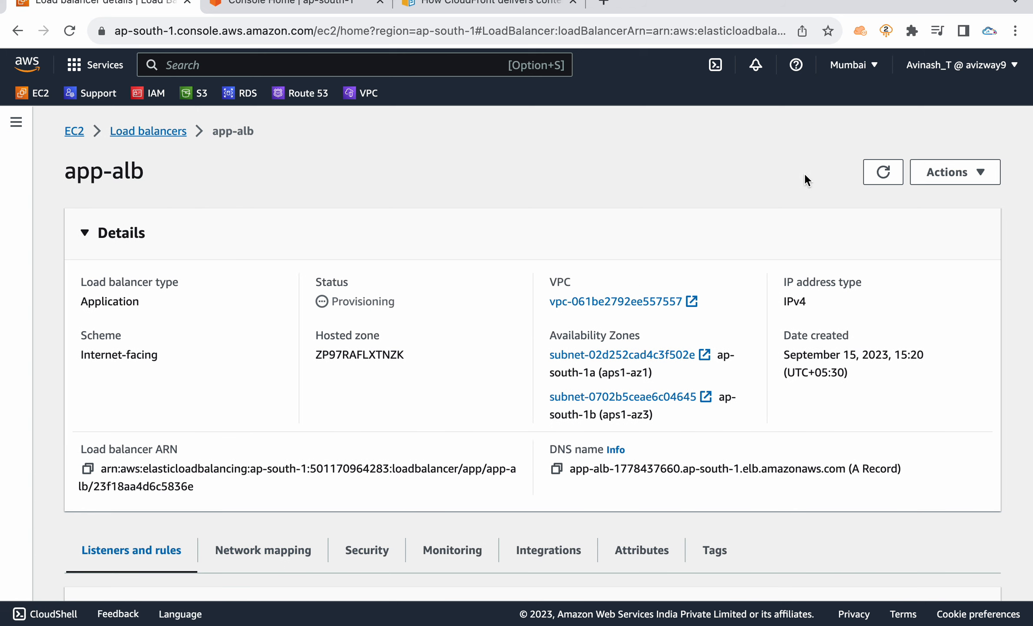
{"action": "left_click", "coordinate": [880, 172]}
{"action": "double_click", "coordinate": [372, 301]}
{"action": "left_click", "coordinate": [432, 219]}
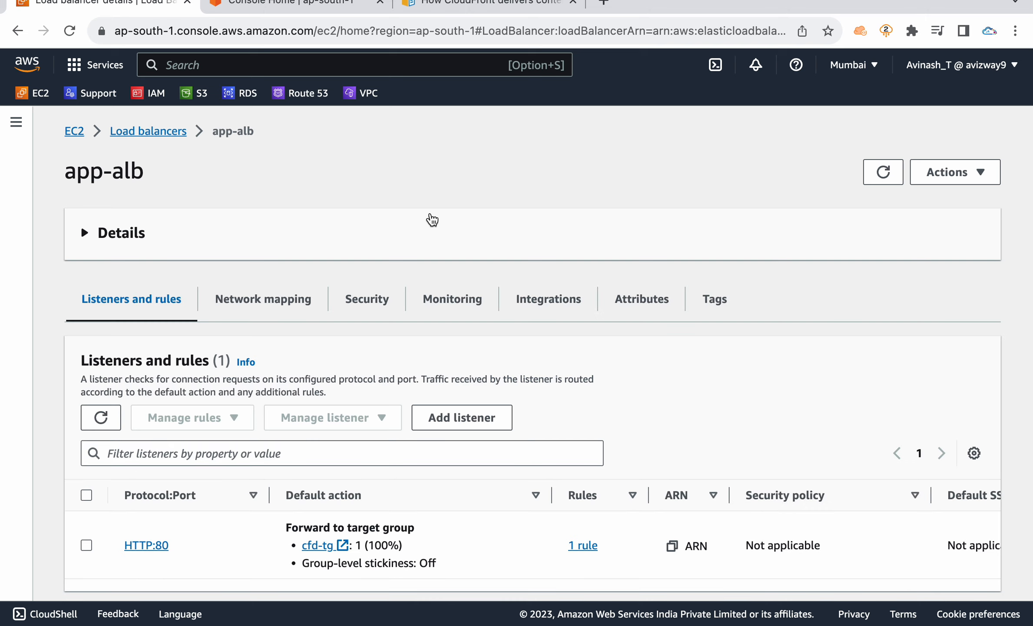
{"action": "left_click", "coordinate": [431, 219]}
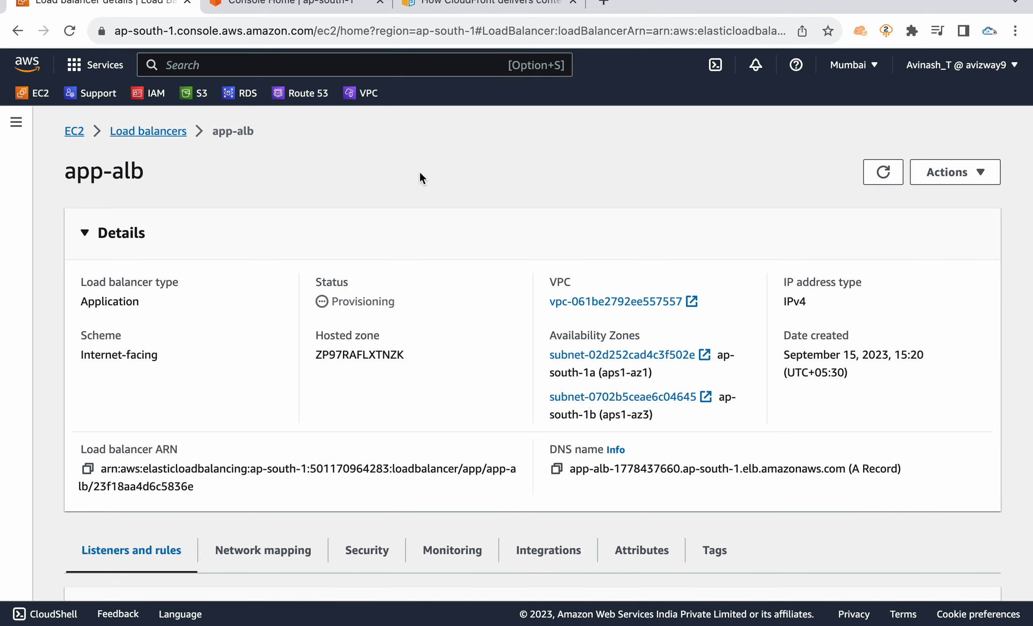
Step: Search the AWS console services for "cloudf" and open the CloudFront service
{"action": "left_click", "coordinate": [306, 7]}
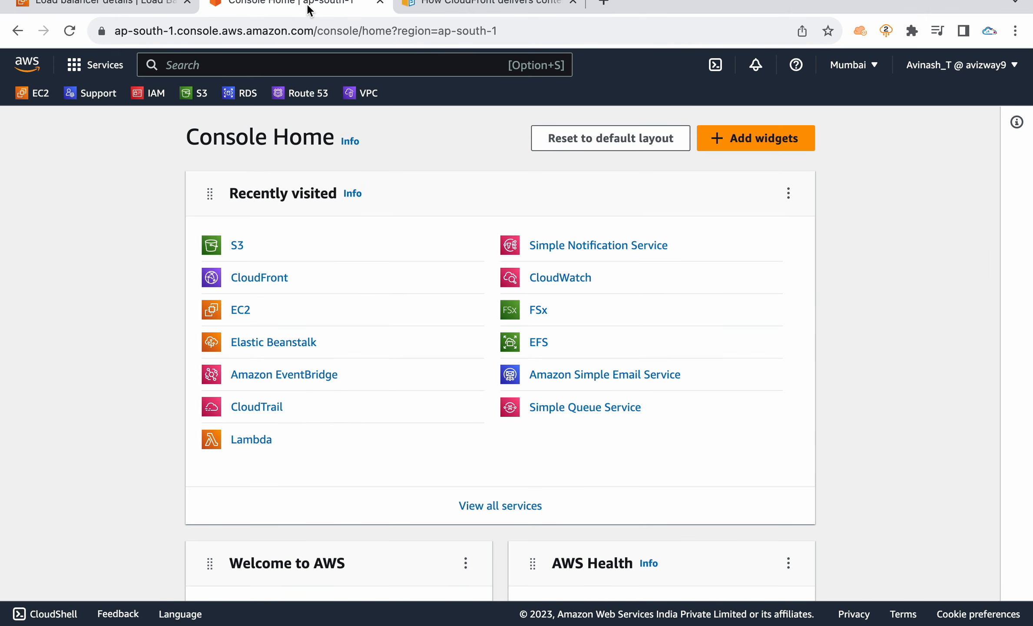
{"action": "left_click", "coordinate": [342, 64]}
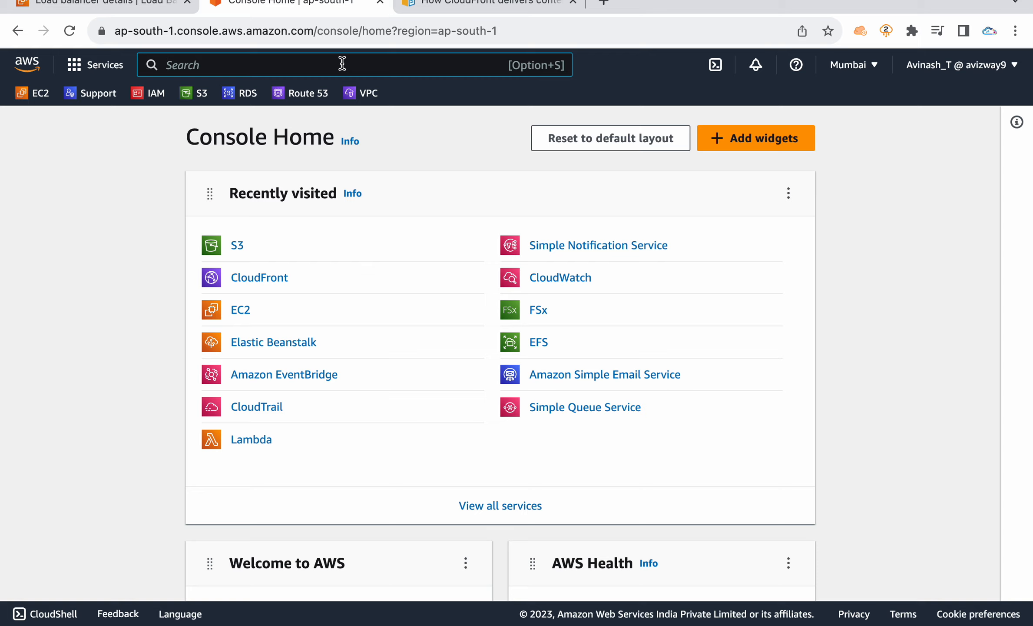
{"action": "type", "text": "cloudf"}
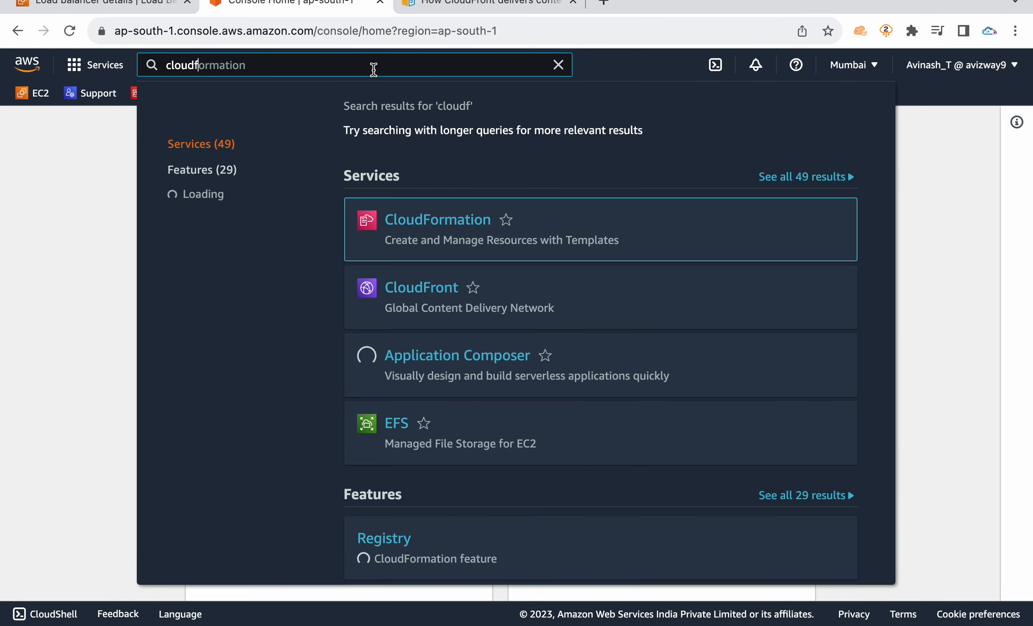
{"action": "left_click", "coordinate": [407, 297]}
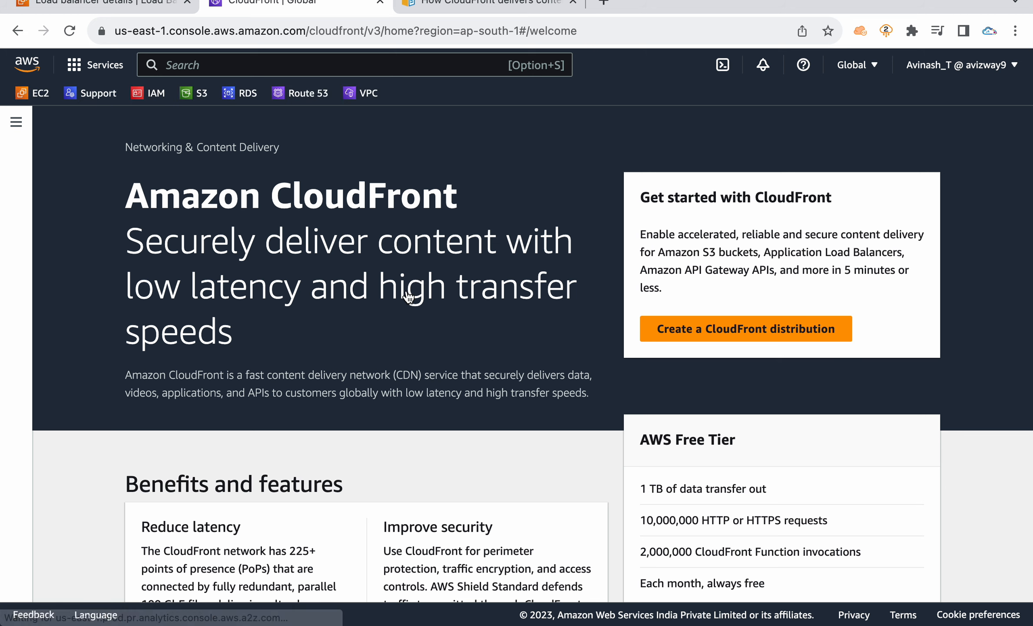
Step: Examine the monthly AWS Free Tier allowances for CloudFront on its welcome page
{"action": "scroll", "coordinate": [722, 345], "scroll_direction": "down", "scroll_amount": 3}
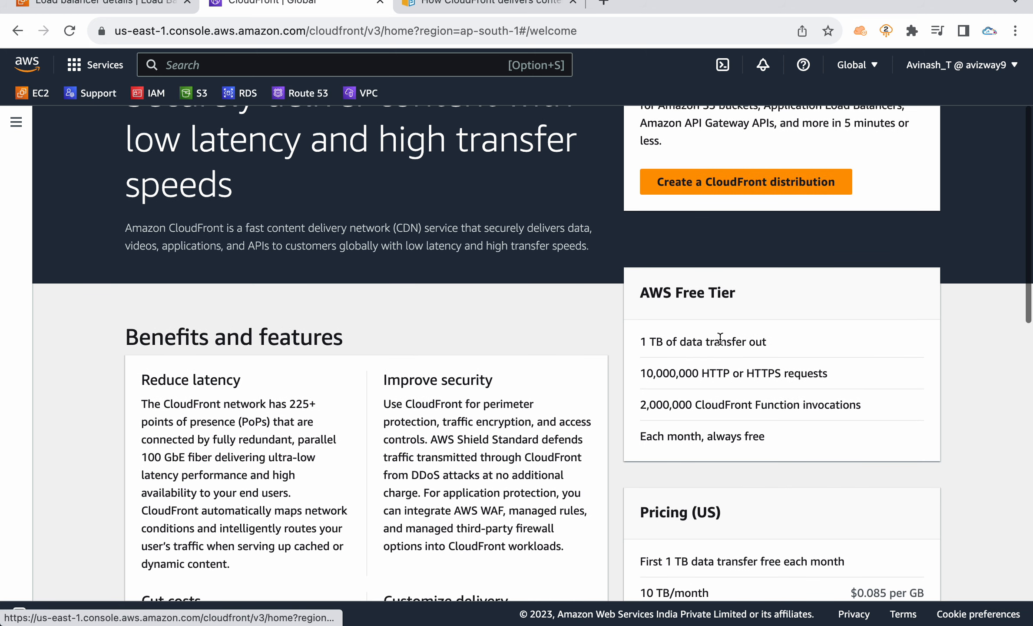
{"action": "triple_click", "coordinate": [687, 341]}
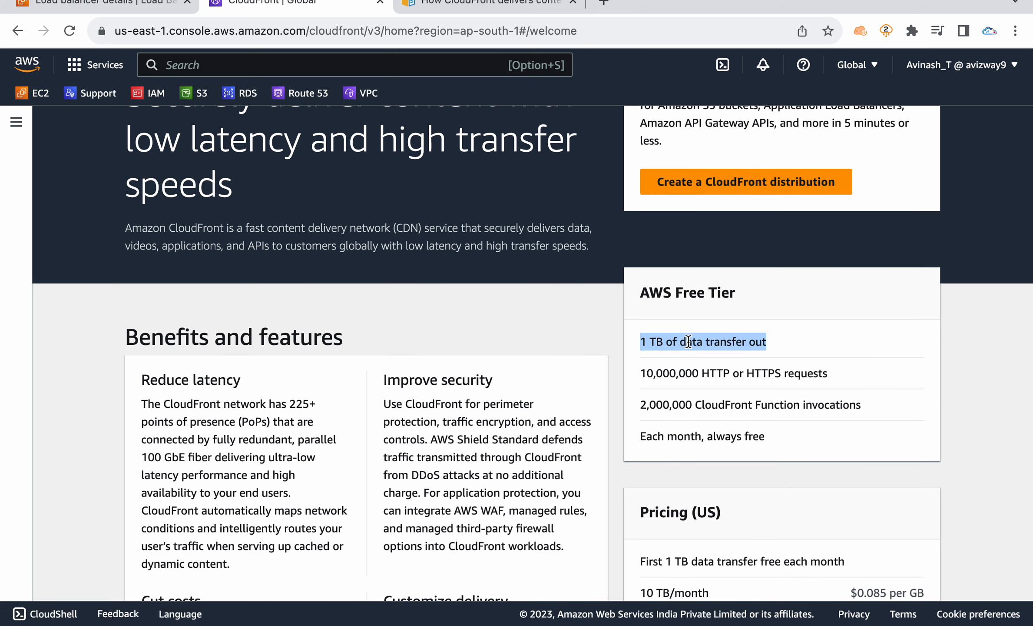
{"action": "left_click", "coordinate": [695, 342]}
{"action": "triple_click", "coordinate": [696, 341]}
{"action": "left_click", "coordinate": [699, 341]}
{"action": "scroll", "coordinate": [698, 340], "scroll_direction": "down", "scroll_amount": 1}
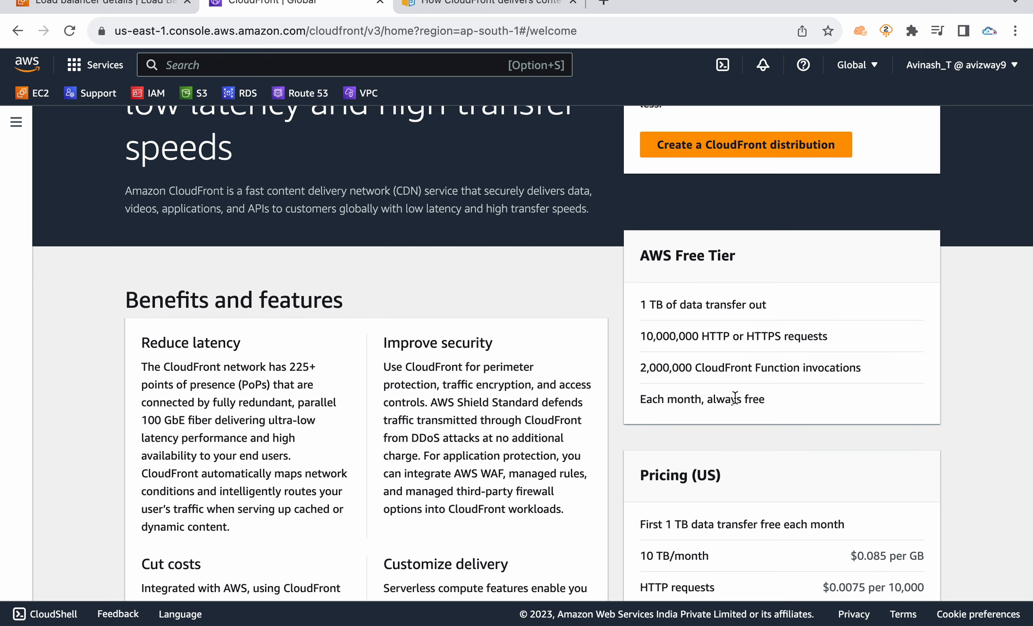
{"action": "triple_click", "coordinate": [698, 398]}
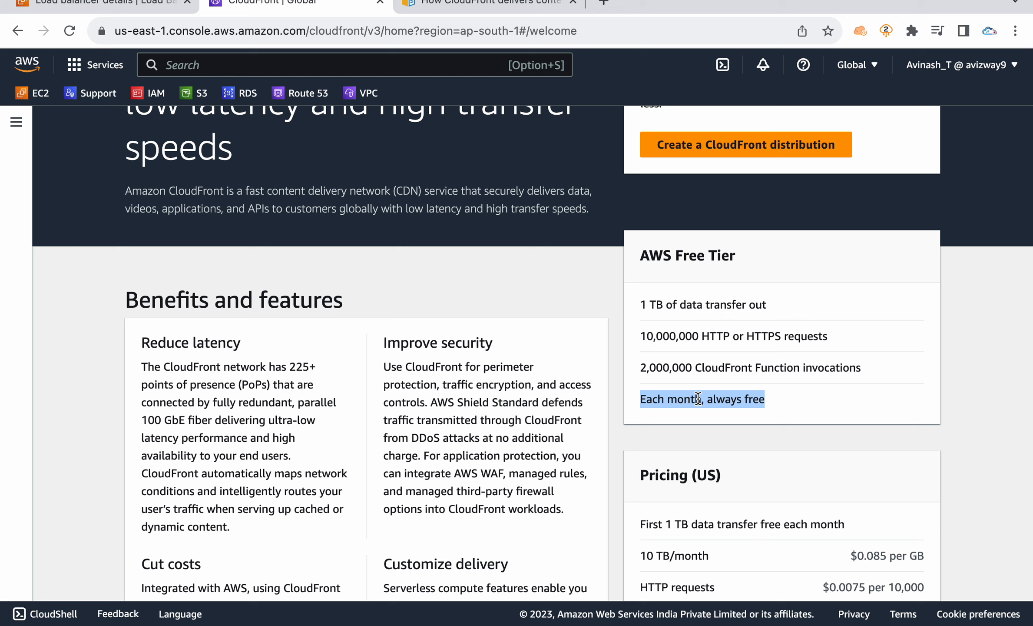
Step: Examine CloudFront's US pricing for data transfer and requests, and compare it with the Free Tier limits
{"action": "scroll", "coordinate": [698, 399], "scroll_direction": "down", "scroll_amount": 4}
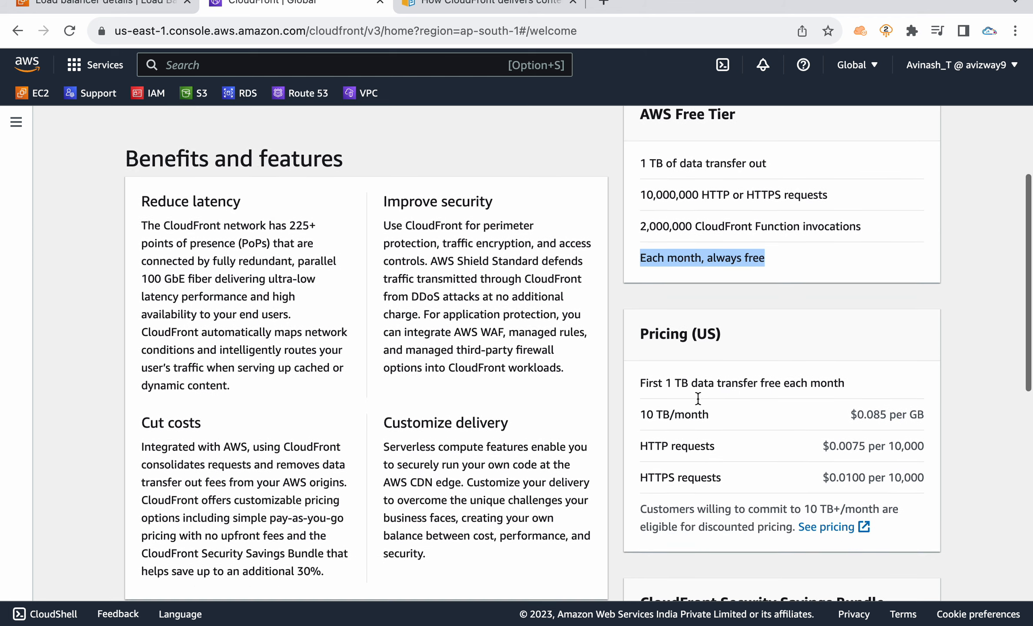
{"action": "left_click_drag", "start_coordinate": [638, 408], "coordinate": [749, 414]}
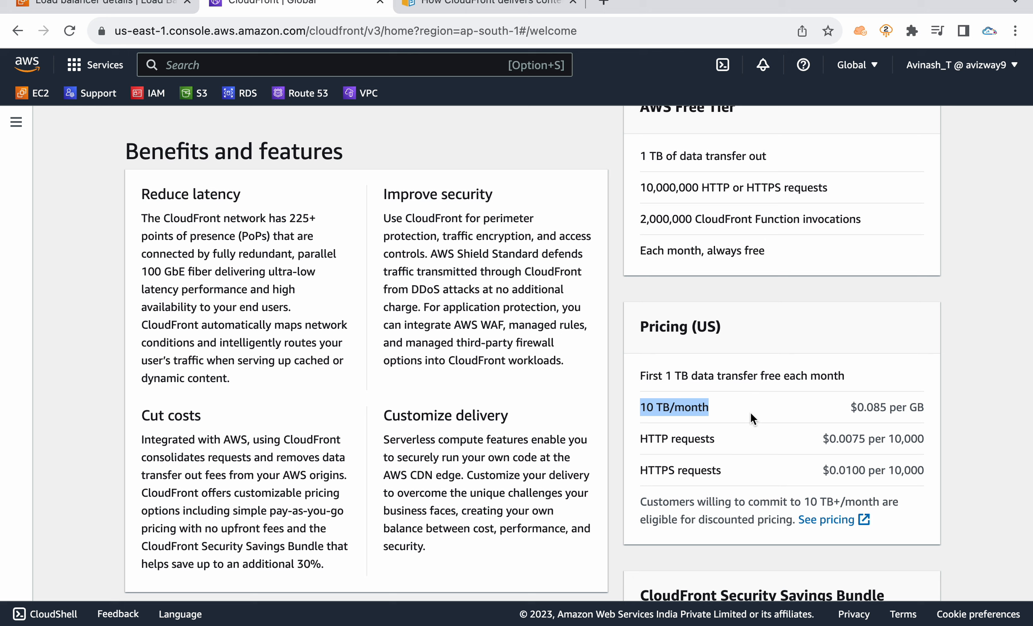
{"action": "left_click", "coordinate": [749, 418]}
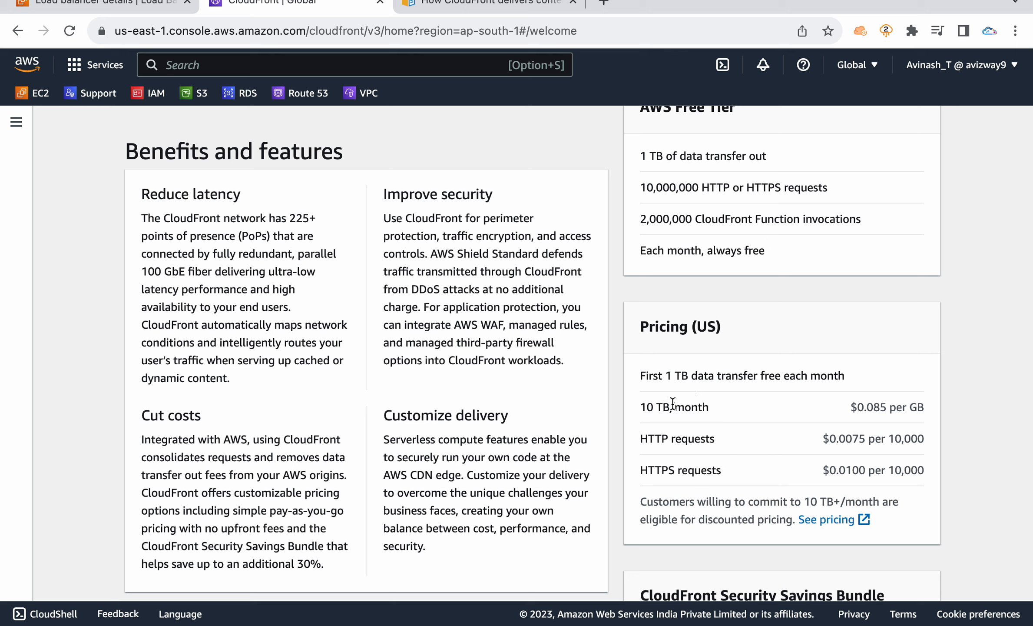
{"action": "left_click_drag", "start_coordinate": [673, 404], "coordinate": [717, 399]}
{"action": "left_click", "coordinate": [886, 410]}
{"action": "triple_click", "coordinate": [886, 411]}
{"action": "left_click", "coordinate": [811, 408]}
{"action": "triple_click", "coordinate": [671, 187]}
{"action": "left_click", "coordinate": [721, 390]}
{"action": "scroll", "coordinate": [719, 389], "scroll_direction": "up", "scroll_amount": 2}
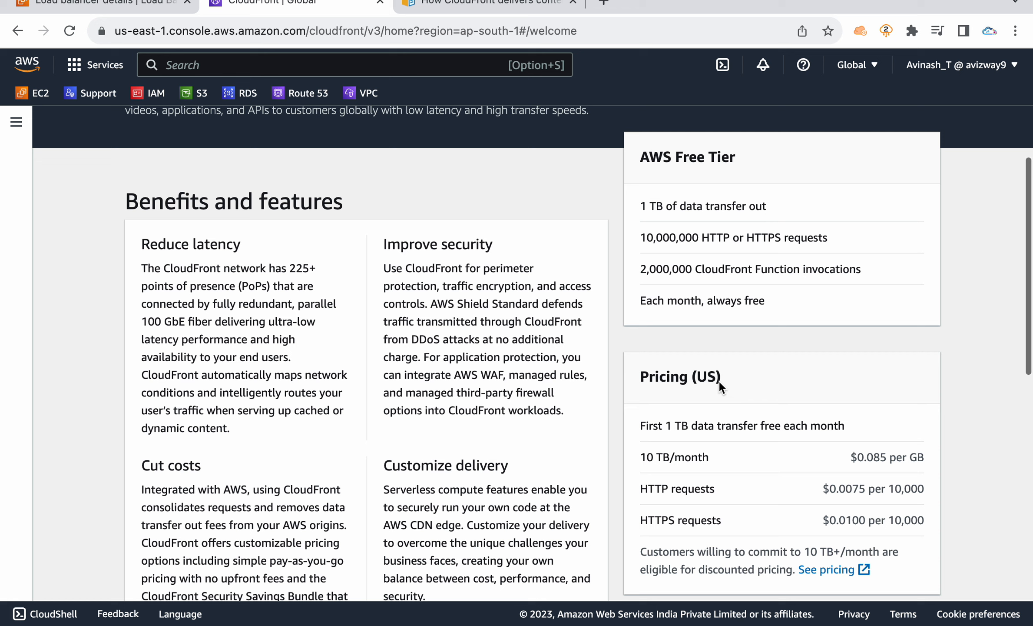
{"action": "double_click", "coordinate": [676, 273]}
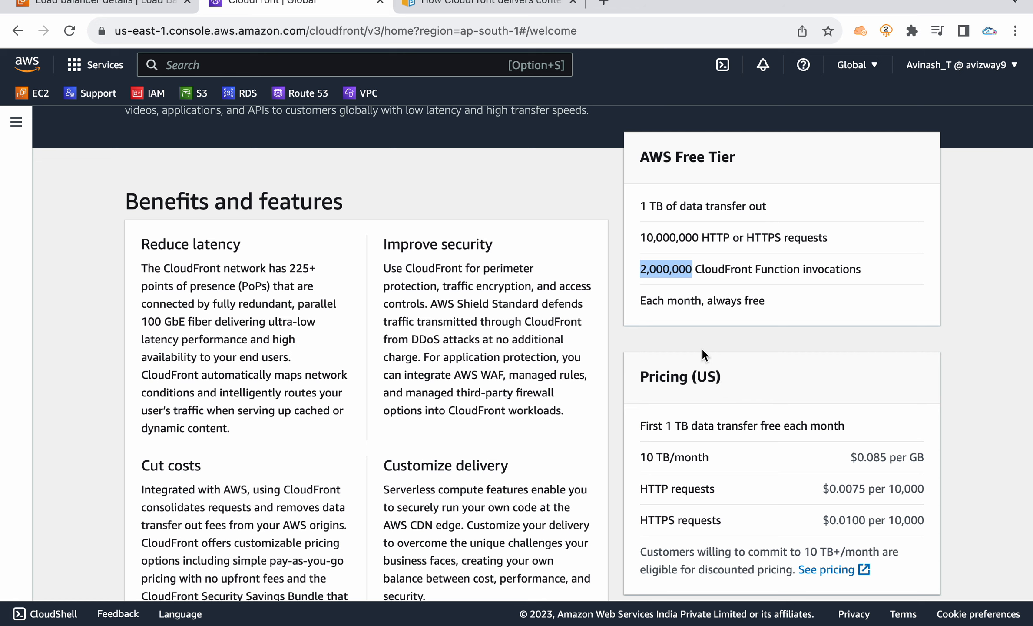
{"action": "left_click", "coordinate": [530, 341]}
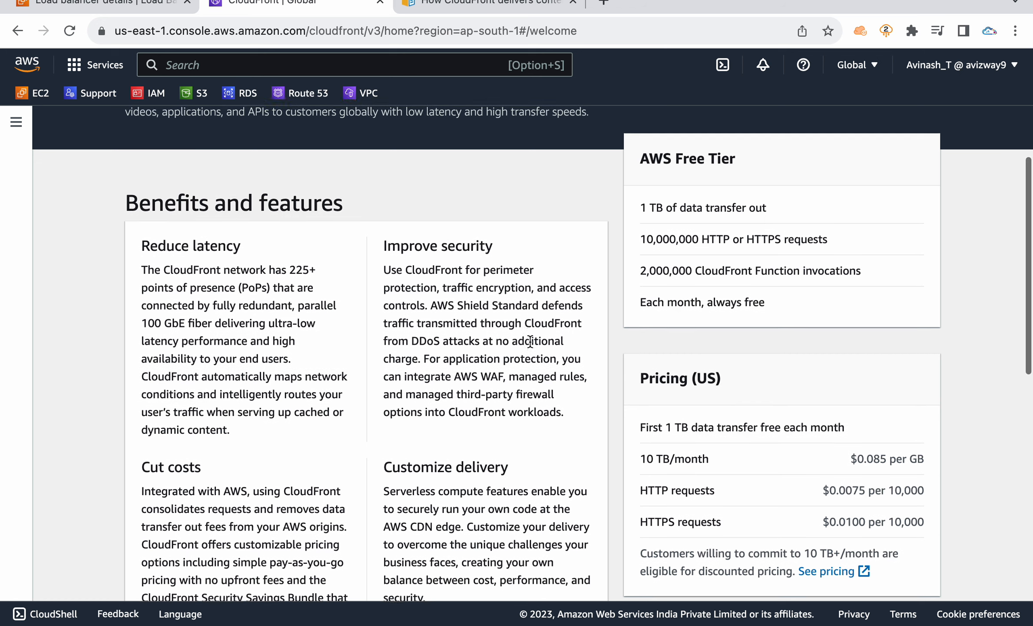
{"action": "scroll", "coordinate": [530, 341], "scroll_direction": "up", "scroll_amount": 1}
{"action": "scroll", "coordinate": [530, 341], "scroll_direction": "up", "scroll_amount": 6}
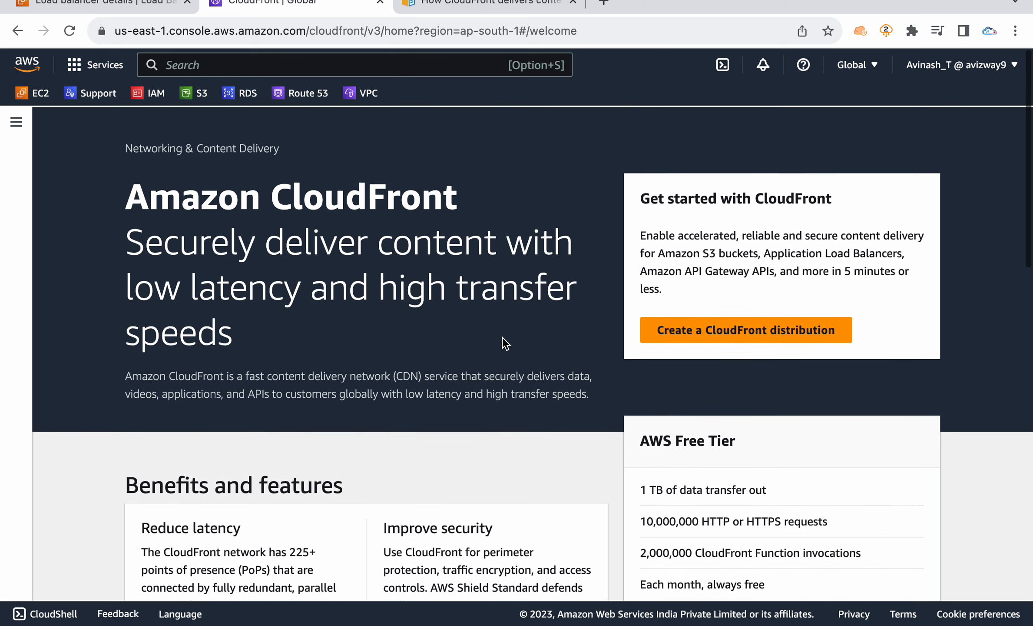
Step: Read the Amazon CloudFront introduction and the DDoS protection details under the Improve security benefit
{"action": "triple_click", "coordinate": [190, 203]}
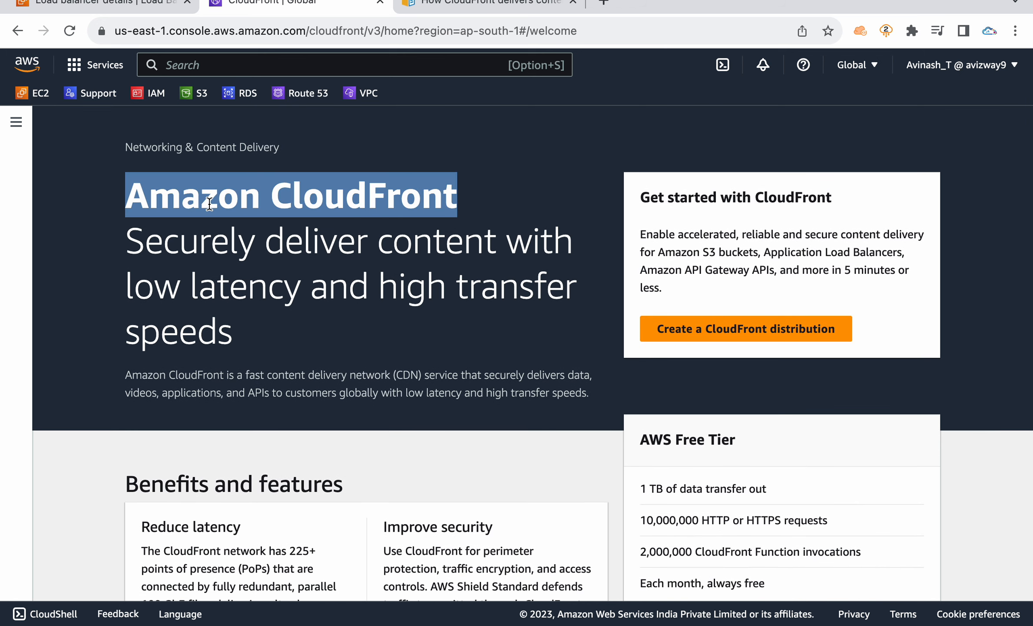
{"action": "left_click", "coordinate": [244, 222]}
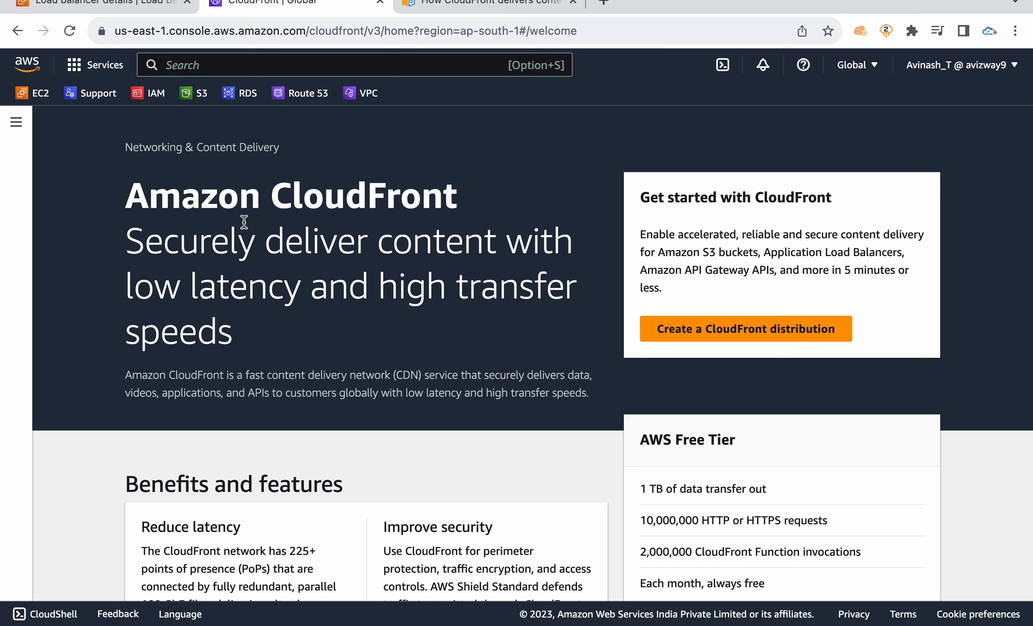
{"action": "scroll", "coordinate": [244, 222], "scroll_direction": "down", "scroll_amount": 4}
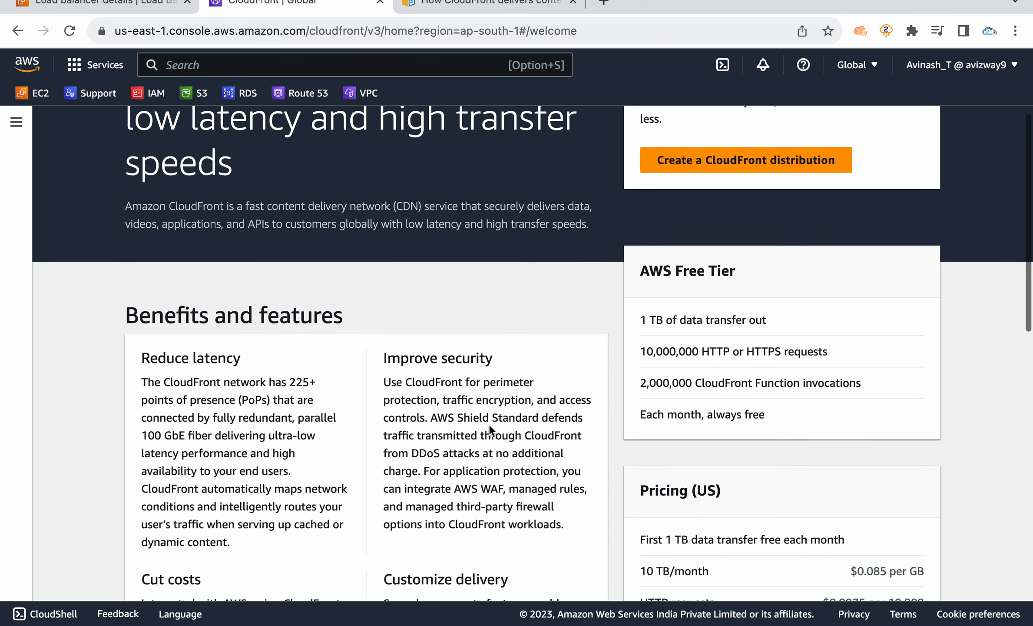
{"action": "mouse_move", "coordinate": [410, 453]}
{"action": "left_mouse_down"}
{"action": "mouse_move", "coordinate": [471, 454]}
{"action": "mouse_move", "coordinate": [411, 473]}
{"action": "left_mouse_up"}
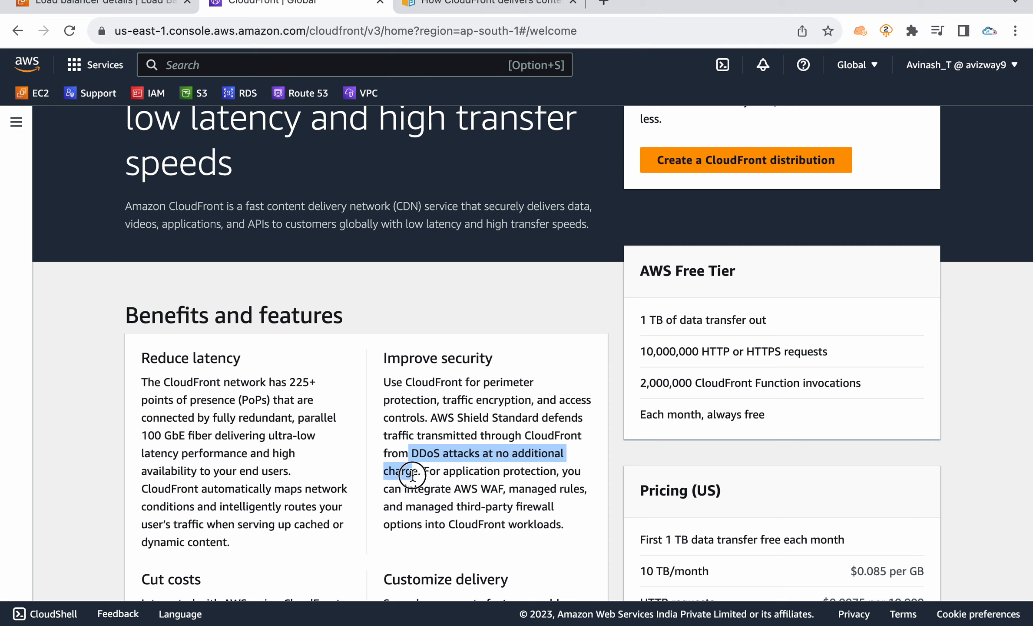
{"action": "left_click", "coordinate": [454, 475]}
{"action": "left_click_drag", "start_coordinate": [399, 453], "coordinate": [417, 475]}
{"action": "left_click", "coordinate": [422, 477]}
{"action": "scroll", "coordinate": [422, 477], "scroll_direction": "up", "scroll_amount": 4}
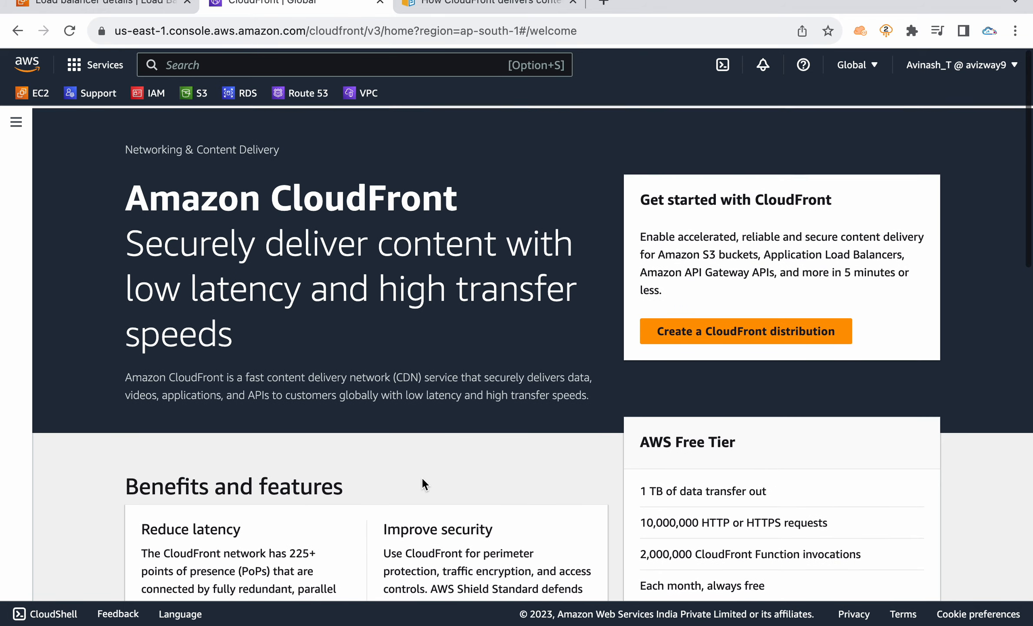
Step: Start a new CloudFront distribution and choose the app-alb Elastic Load Balancer as its origin domain
{"action": "left_click", "coordinate": [698, 332]}
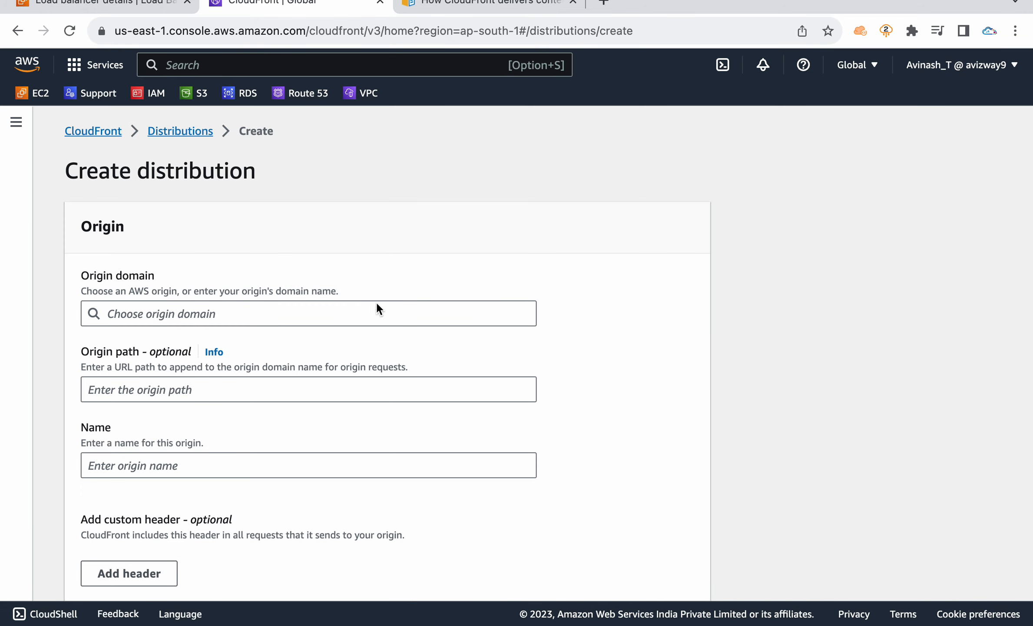
{"action": "triple_click", "coordinate": [129, 277]}
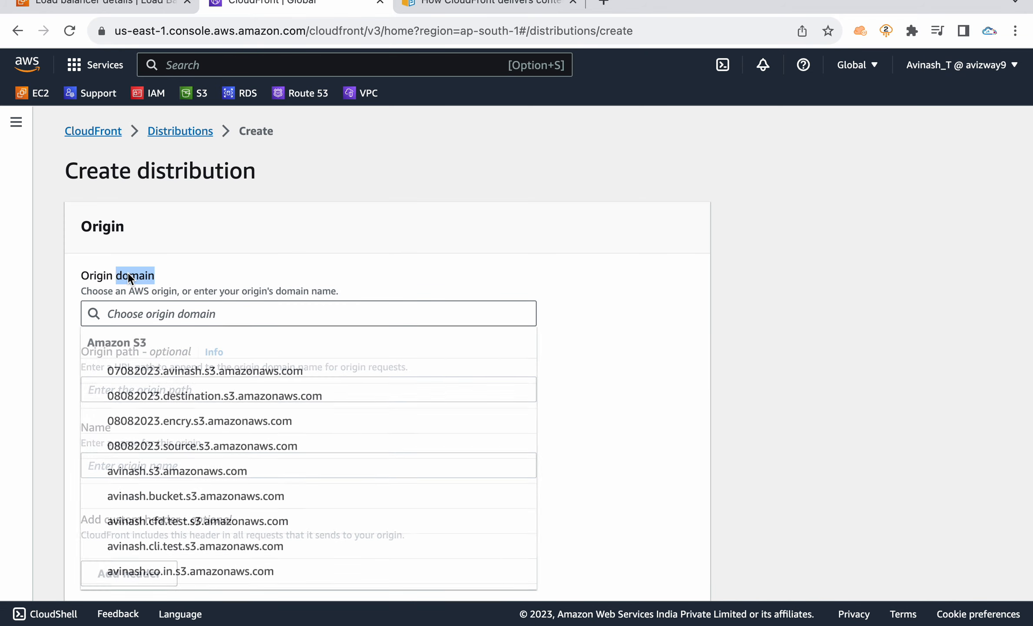
{"action": "left_click", "coordinate": [203, 267]}
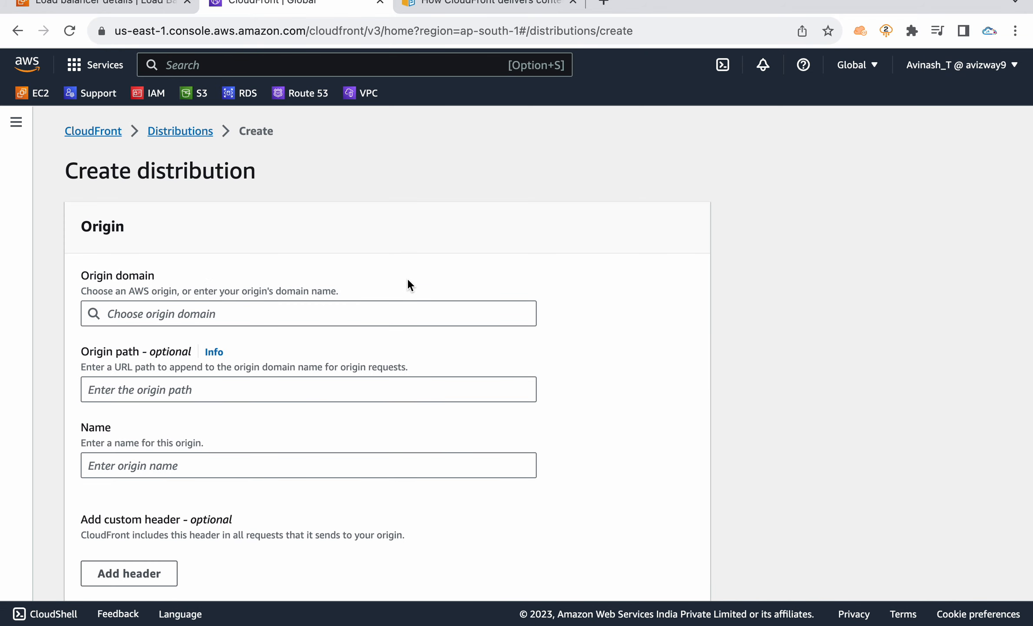
{"action": "left_click", "coordinate": [429, 322]}
{"action": "scroll", "coordinate": [388, 400], "scroll_direction": "down", "scroll_amount": 10}
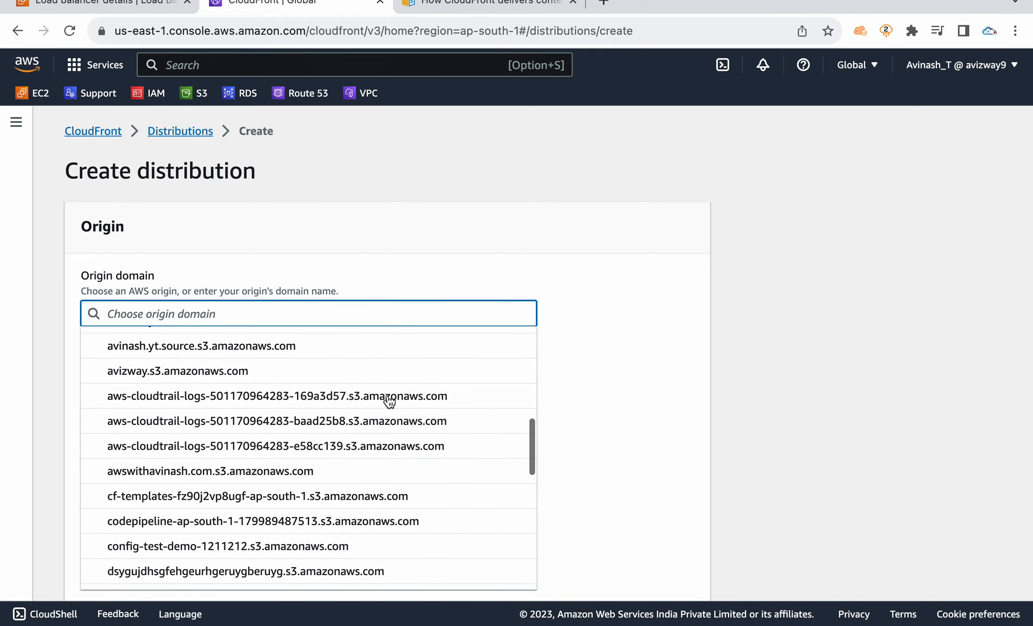
{"action": "scroll", "coordinate": [388, 400], "scroll_direction": "down", "scroll_amount": 15}
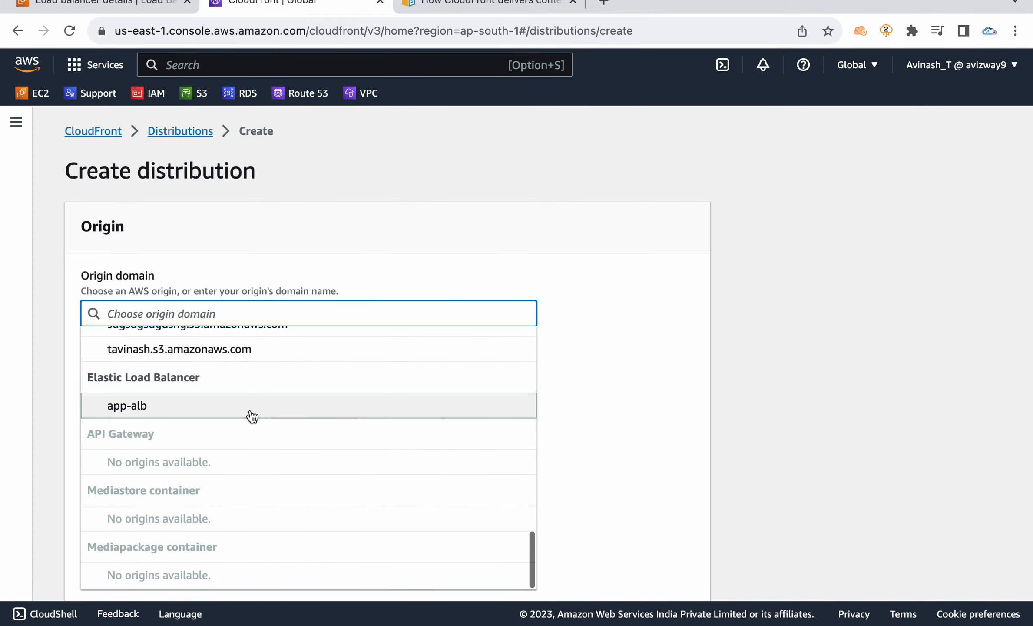
{"action": "left_click", "coordinate": [252, 417]}
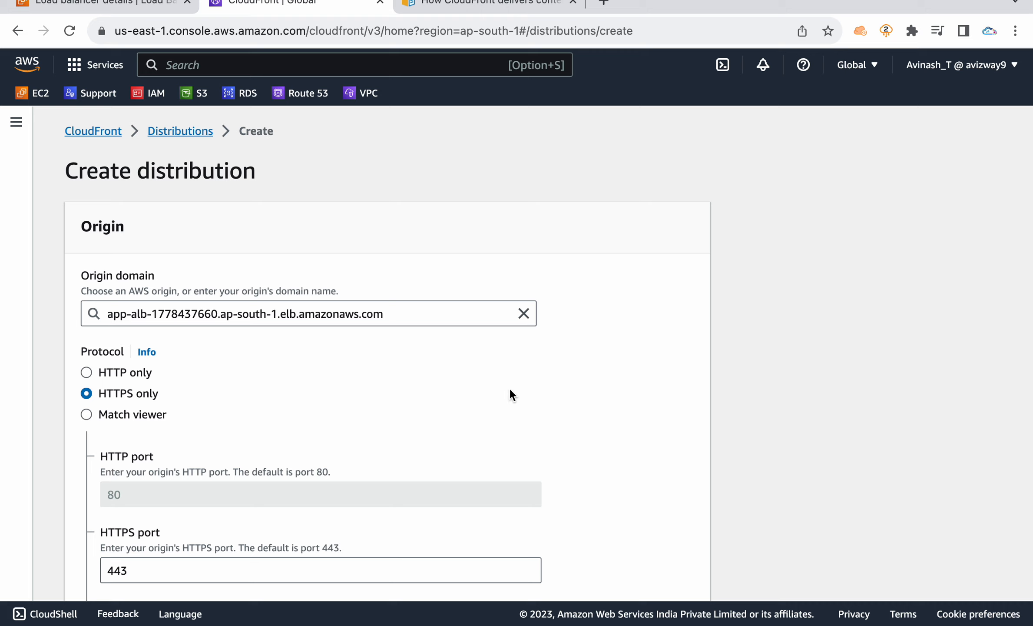
Step: Set the origin protocol to HTTP only, using HTTP port 80
{"action": "left_click", "coordinate": [122, 370]}
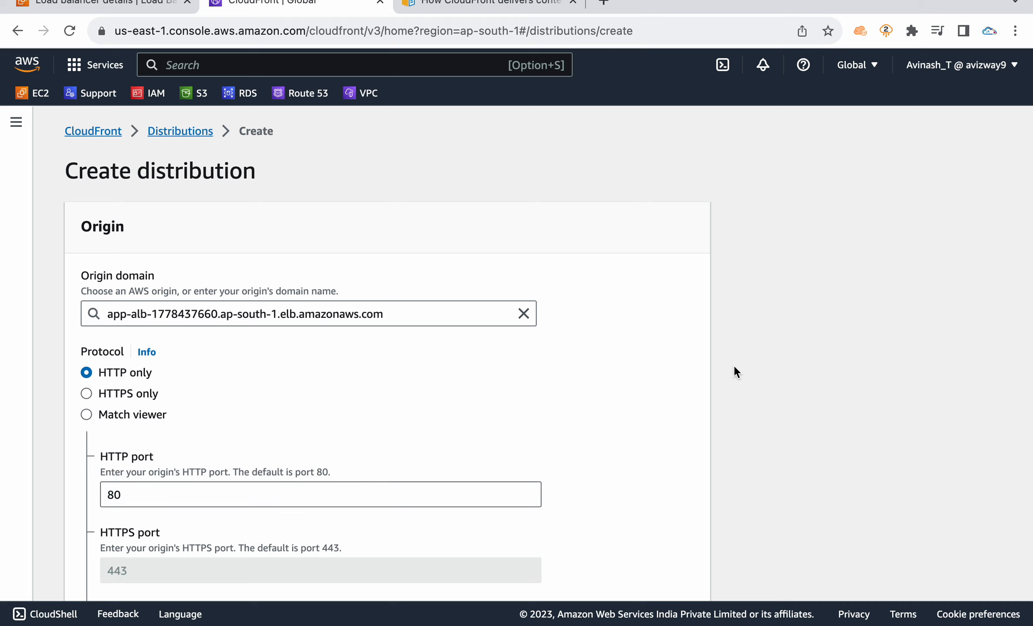
{"action": "scroll", "coordinate": [734, 364], "scroll_direction": "down", "scroll_amount": 3}
{"action": "left_click", "coordinate": [236, 395]}
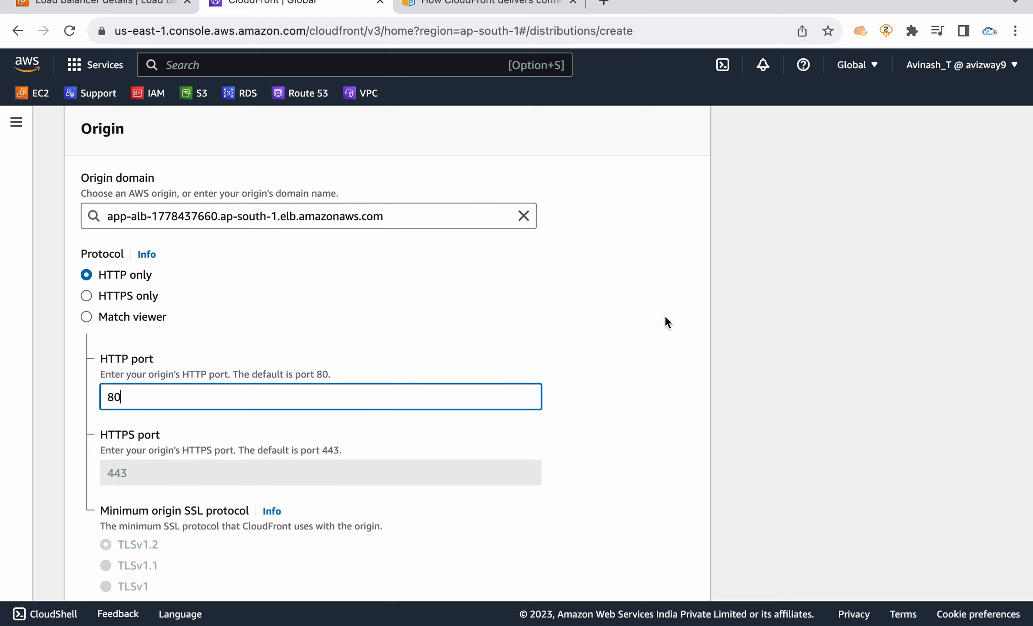
Step: Review the origin path, name, custom header and Origin Shield settings, and the start of the default cache behavior section
{"action": "scroll", "coordinate": [665, 318], "scroll_direction": "down", "scroll_amount": 9}
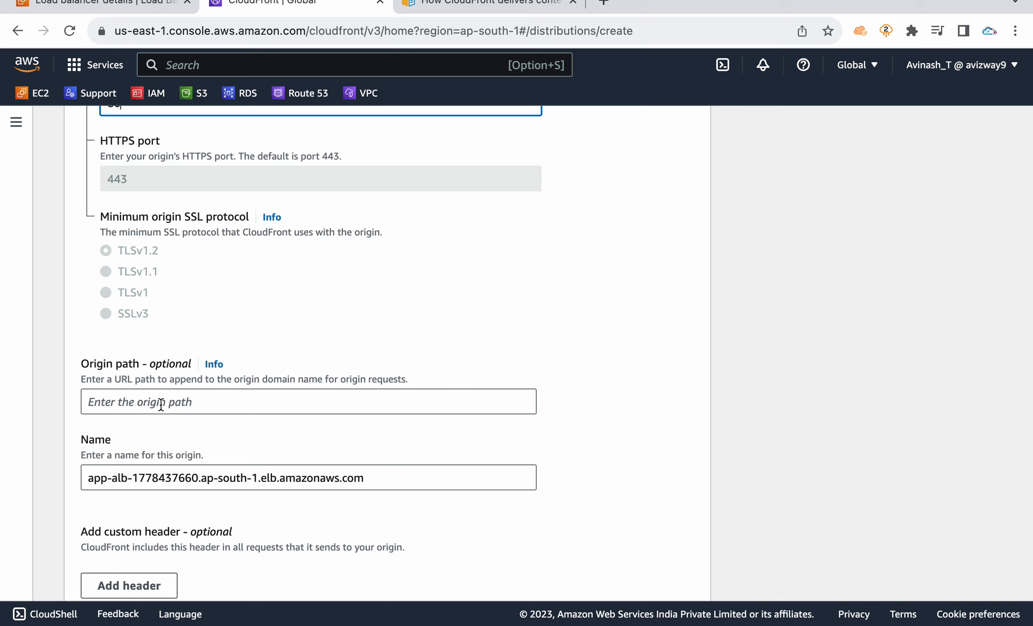
{"action": "scroll", "coordinate": [634, 388], "scroll_direction": "down", "scroll_amount": 1}
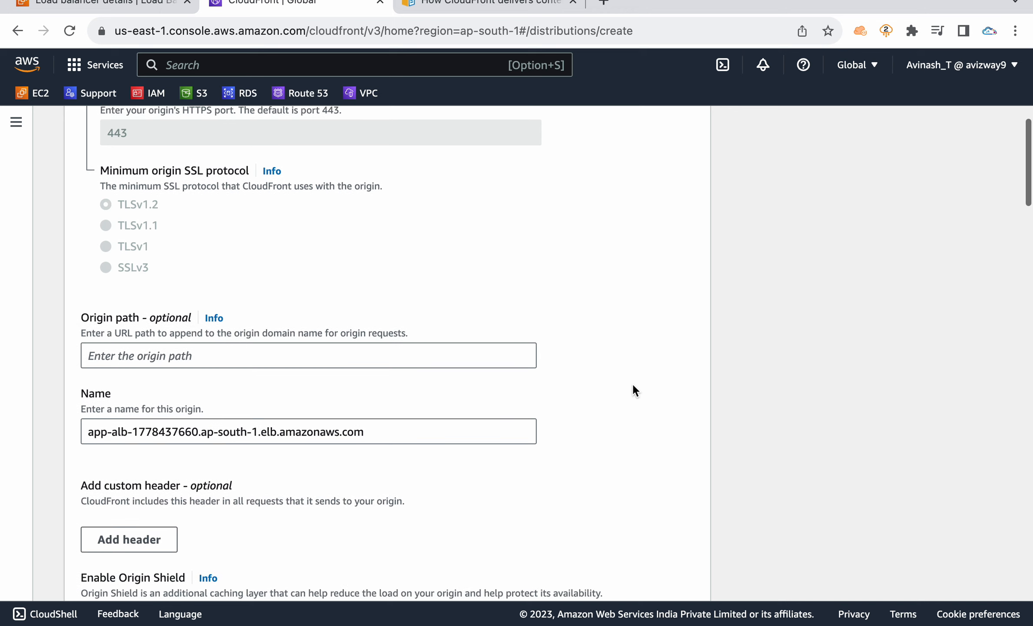
{"action": "scroll", "coordinate": [632, 385], "scroll_direction": "down", "scroll_amount": 1}
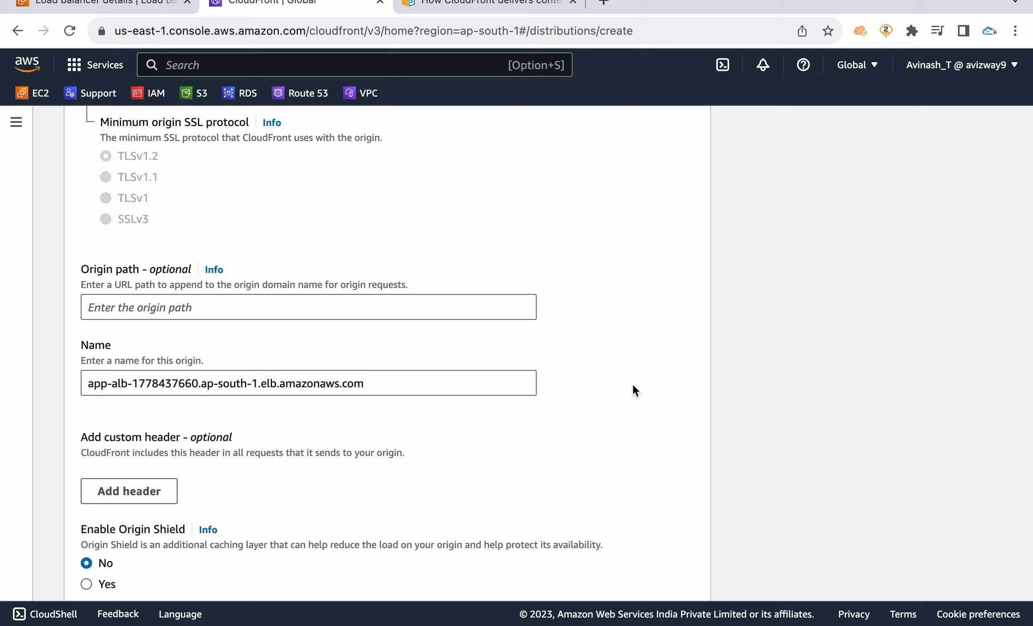
{"action": "scroll", "coordinate": [633, 385], "scroll_direction": "down", "scroll_amount": 3}
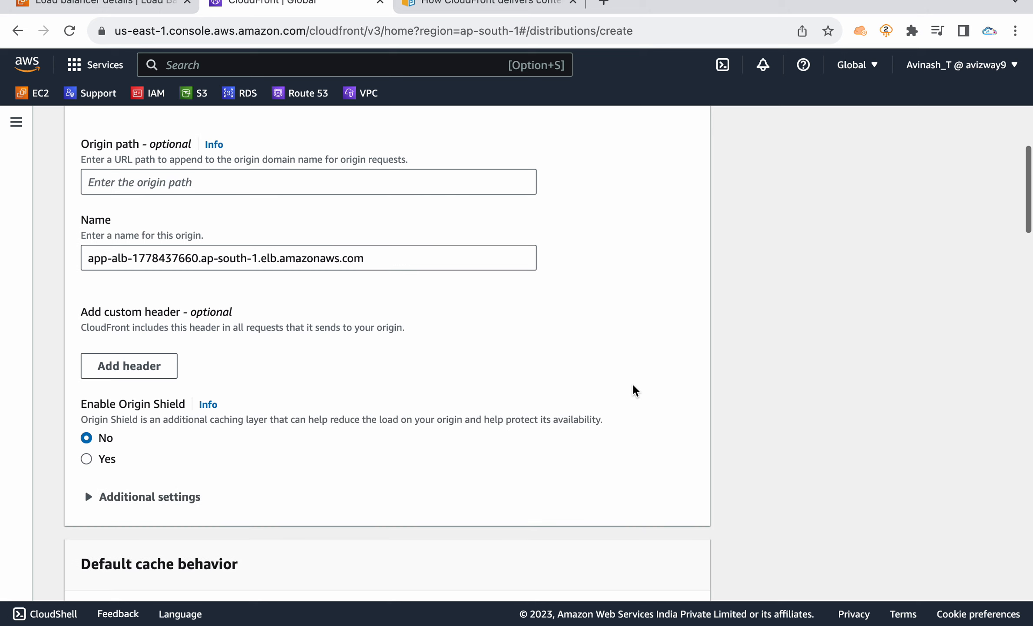
{"action": "left_click", "coordinate": [406, 258]}
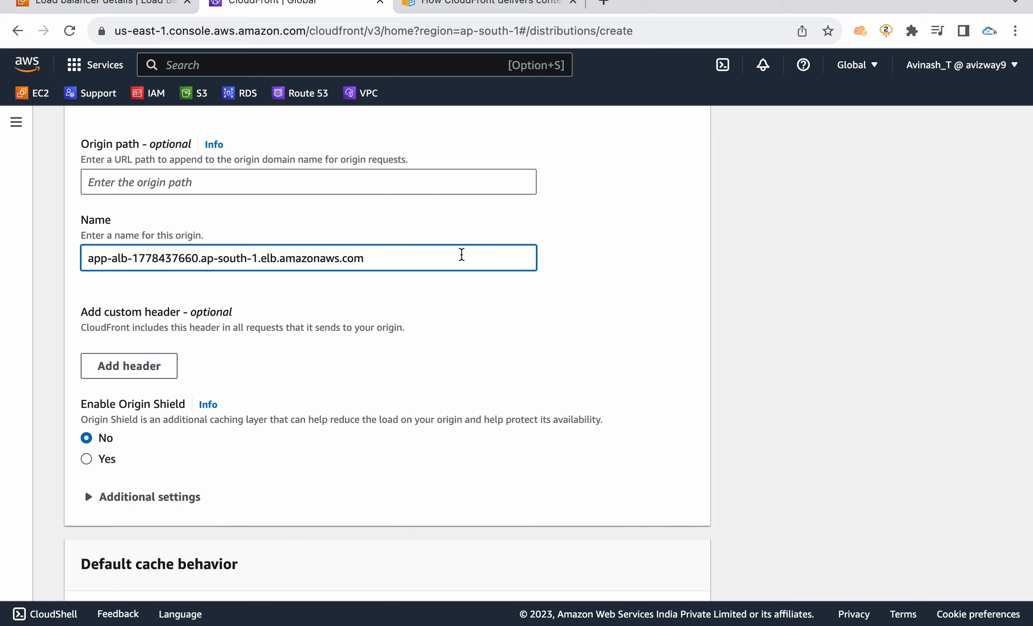
{"action": "scroll", "coordinate": [621, 346], "scroll_direction": "down", "scroll_amount": 6}
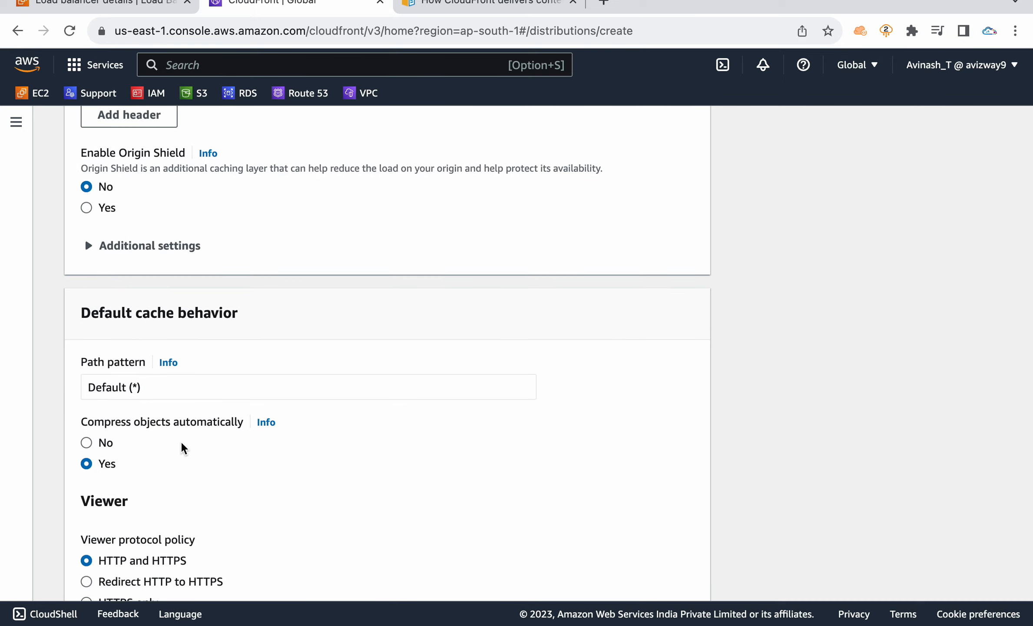
{"action": "scroll", "coordinate": [176, 430], "scroll_direction": "down", "scroll_amount": 1}
{"action": "left_click_drag", "start_coordinate": [82, 257], "coordinate": [300, 284]}
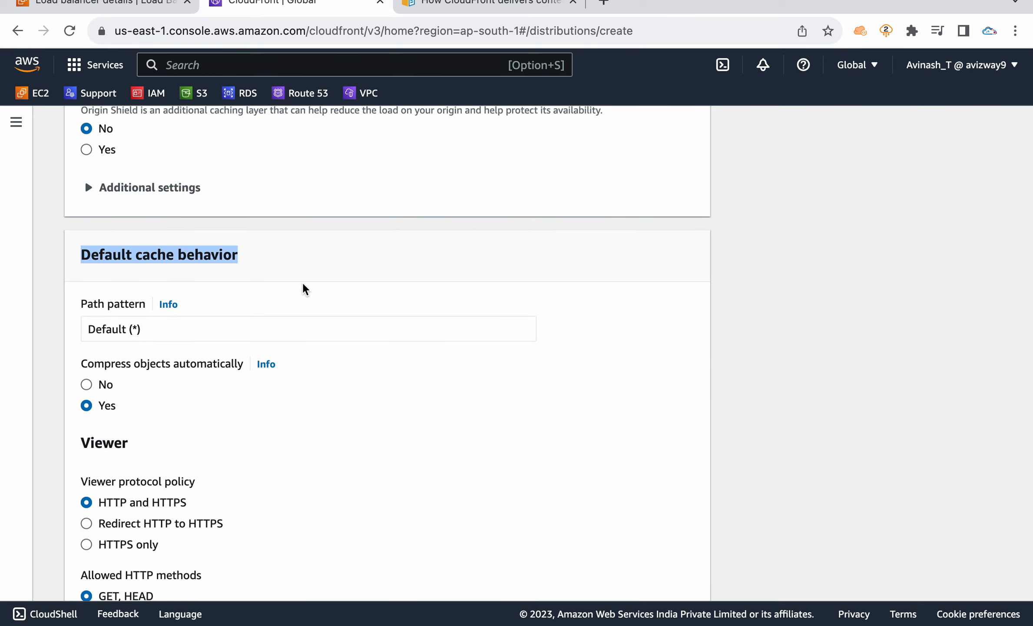
Step: Set the viewer protocol policy of the default cache behavior to Redirect HTTP to HTTPS
{"action": "left_click", "coordinate": [922, 299]}
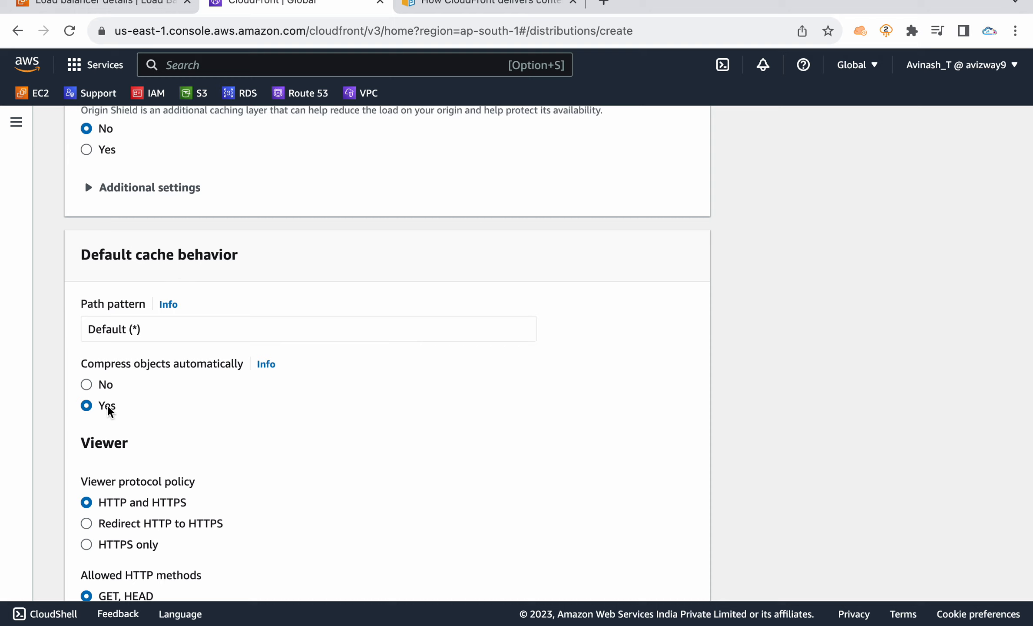
{"action": "scroll", "coordinate": [821, 387], "scroll_direction": "down", "scroll_amount": 4}
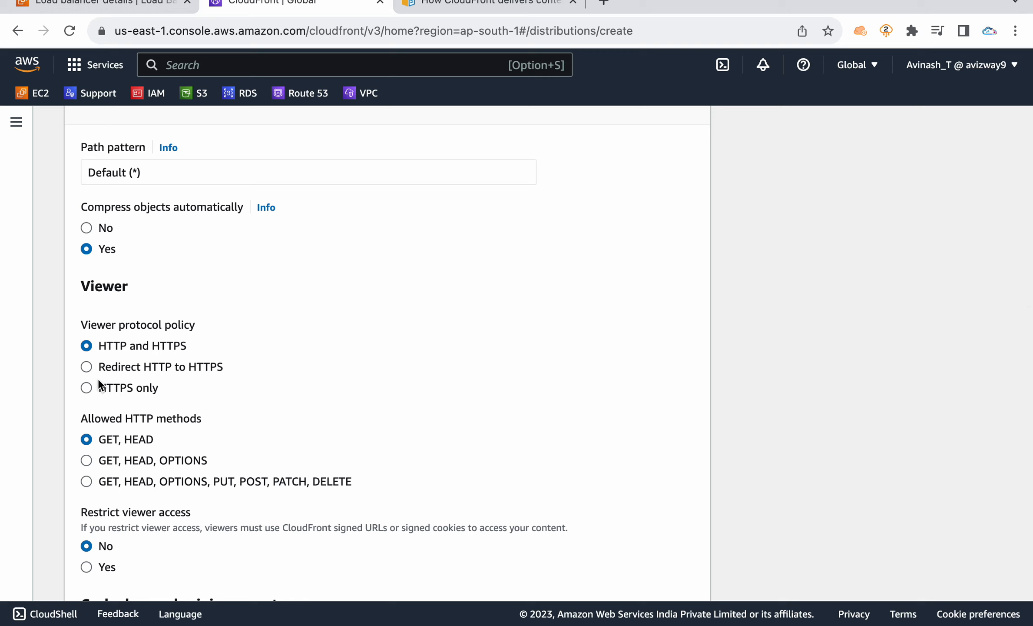
{"action": "triple_click", "coordinate": [96, 324]}
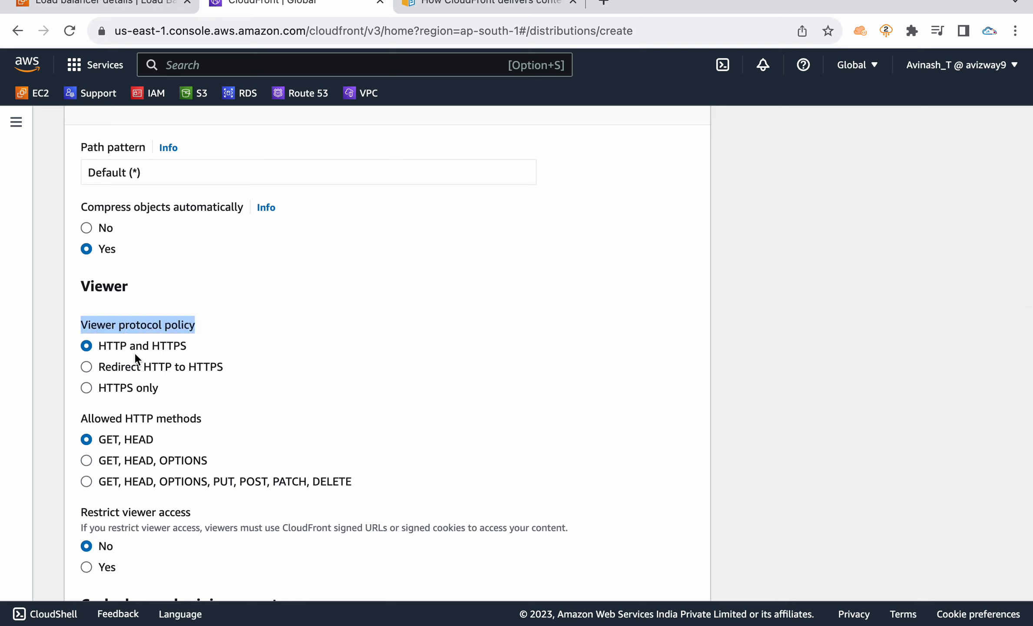
{"action": "left_click", "coordinate": [109, 351]}
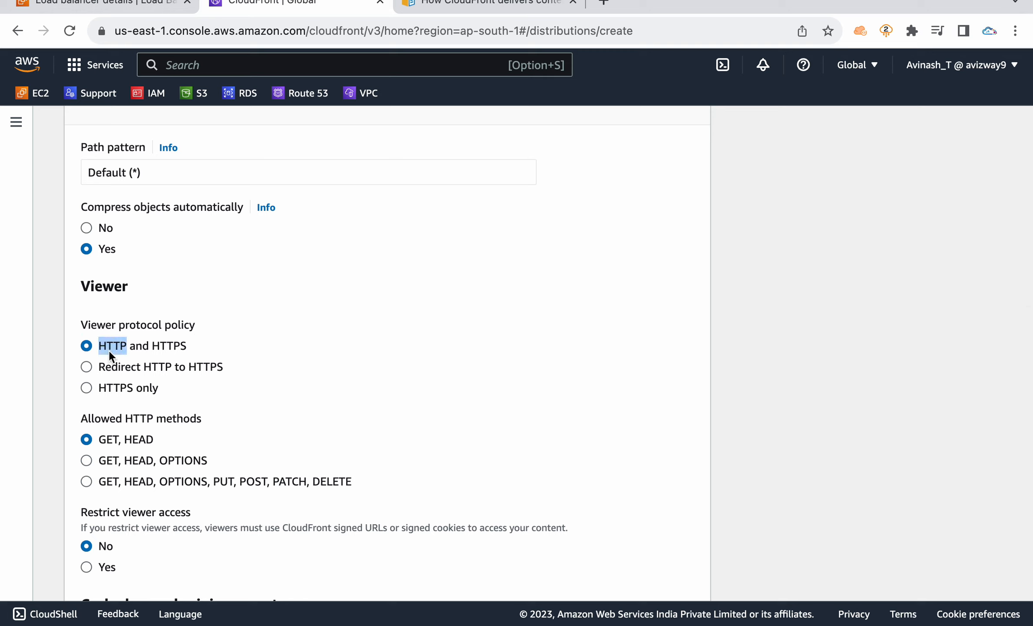
{"action": "double_click", "coordinate": [163, 343]}
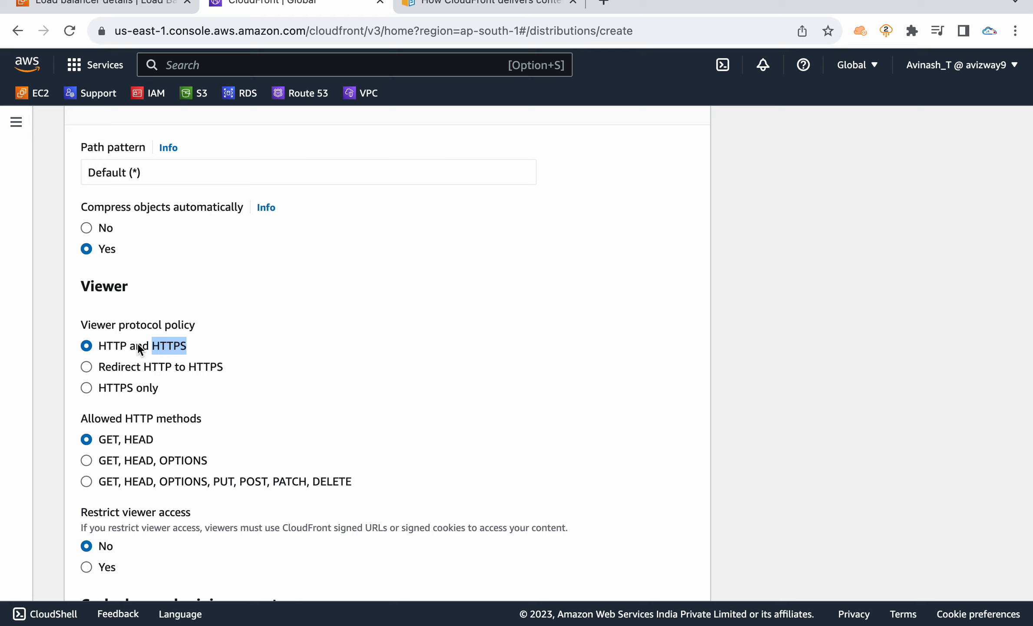
{"action": "left_click", "coordinate": [155, 367]}
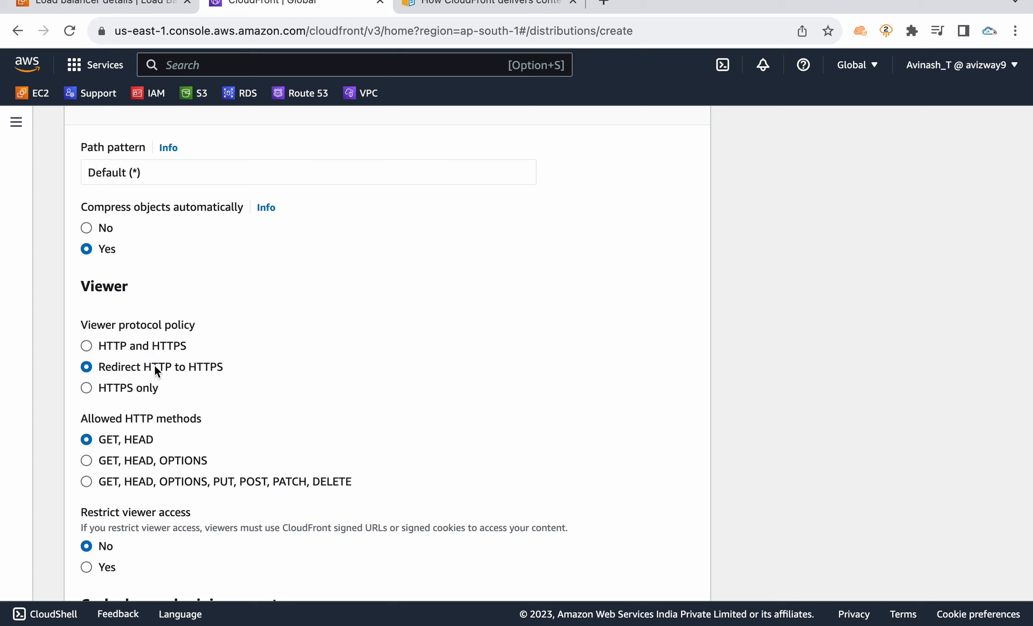
{"action": "left_click", "coordinate": [204, 366]}
{"action": "left_click_drag", "start_coordinate": [114, 374], "coordinate": [231, 371]}
{"action": "left_click", "coordinate": [135, 397]}
{"action": "left_click", "coordinate": [133, 366]}
{"action": "left_click_drag", "start_coordinate": [119, 367], "coordinate": [239, 376]}
{"action": "left_click", "coordinate": [776, 348]}
Step: Review the allowed HTTP methods and the options for restricting viewer access, leaving access unrestricted
{"action": "scroll", "coordinate": [777, 343], "scroll_direction": "down", "scroll_amount": 2}
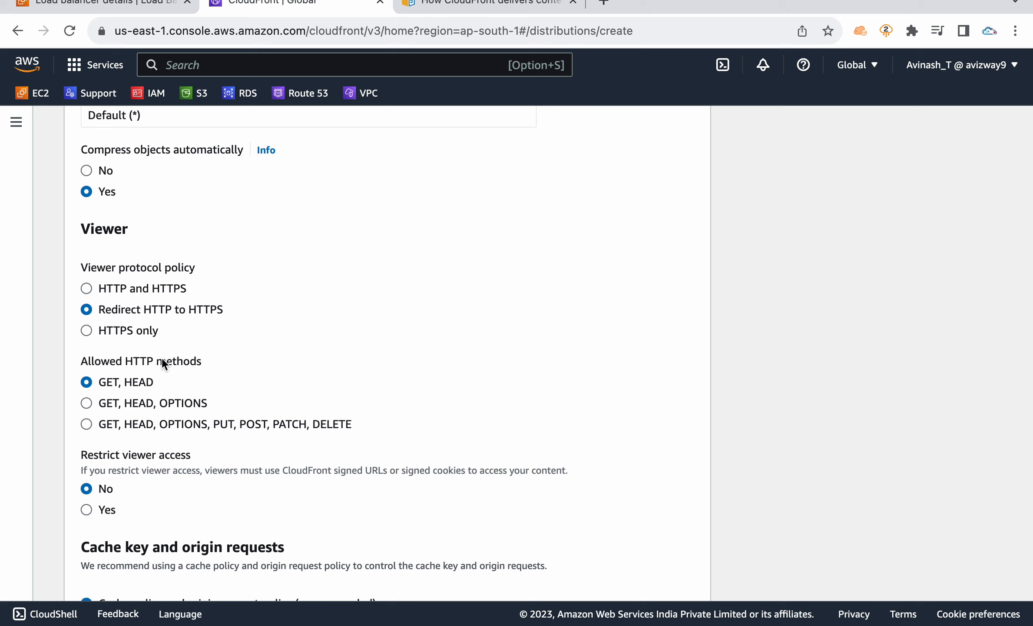
{"action": "scroll", "coordinate": [163, 363], "scroll_direction": "down", "scroll_amount": 2}
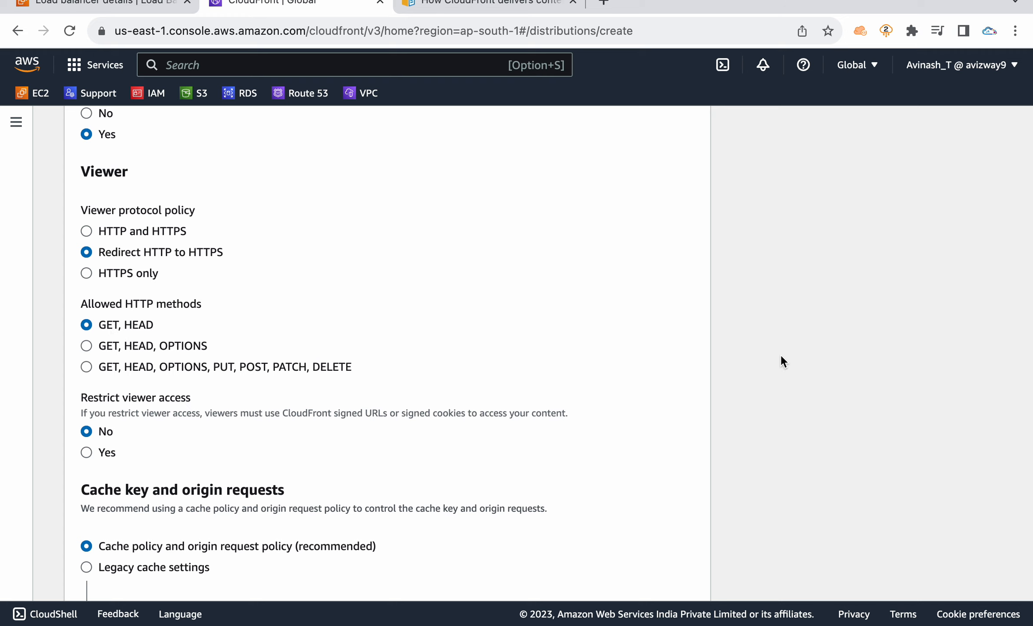
{"action": "scroll", "coordinate": [781, 355], "scroll_direction": "down", "scroll_amount": 1}
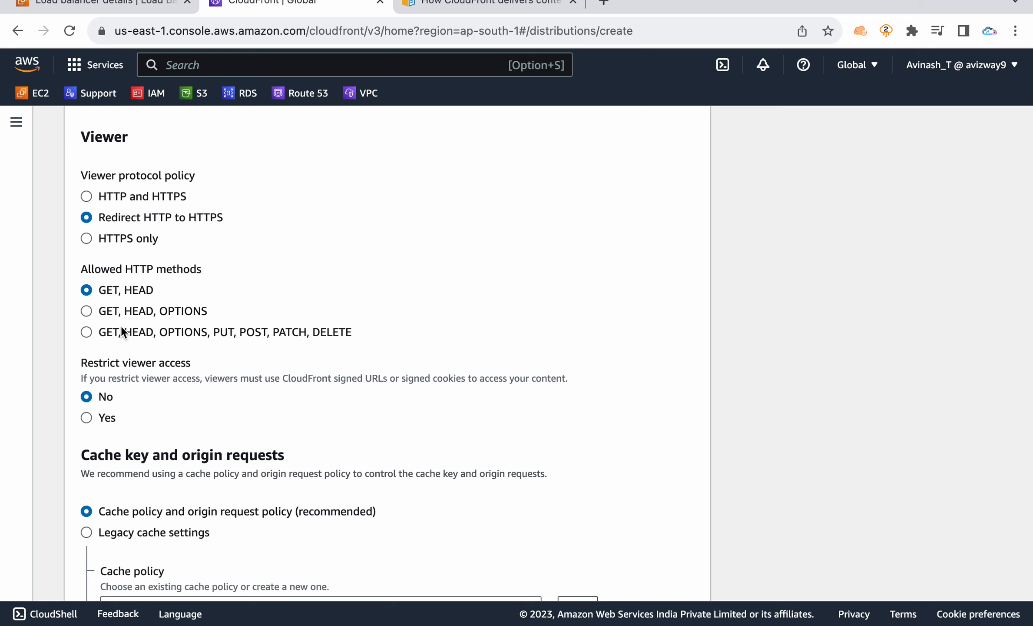
{"action": "scroll", "coordinate": [123, 332], "scroll_direction": "down", "scroll_amount": 2}
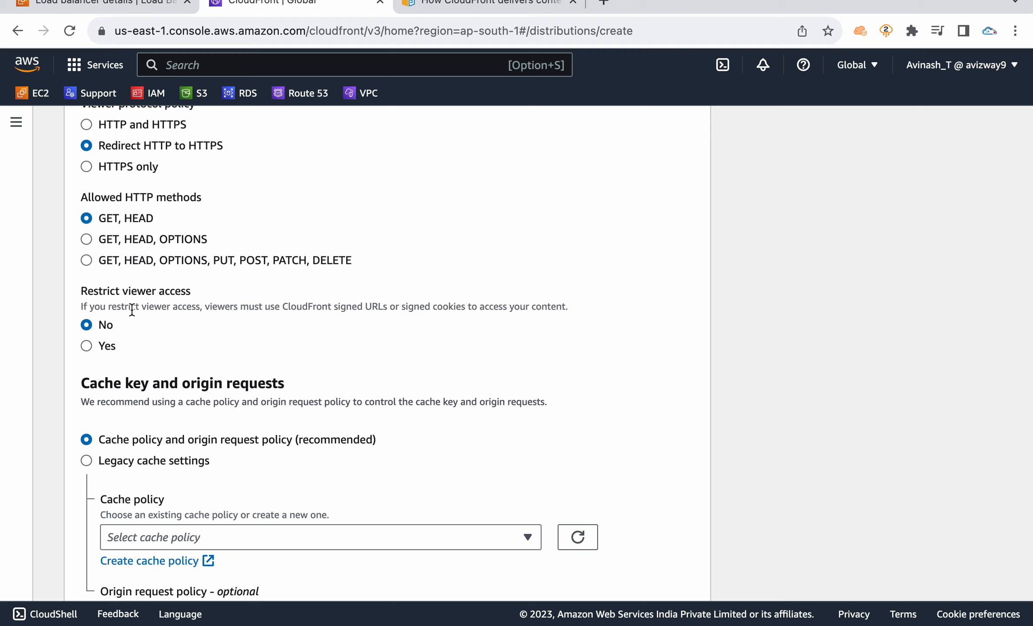
{"action": "double_click", "coordinate": [107, 335]}
{"action": "left_click", "coordinate": [105, 326]}
{"action": "left_click", "coordinate": [109, 347]}
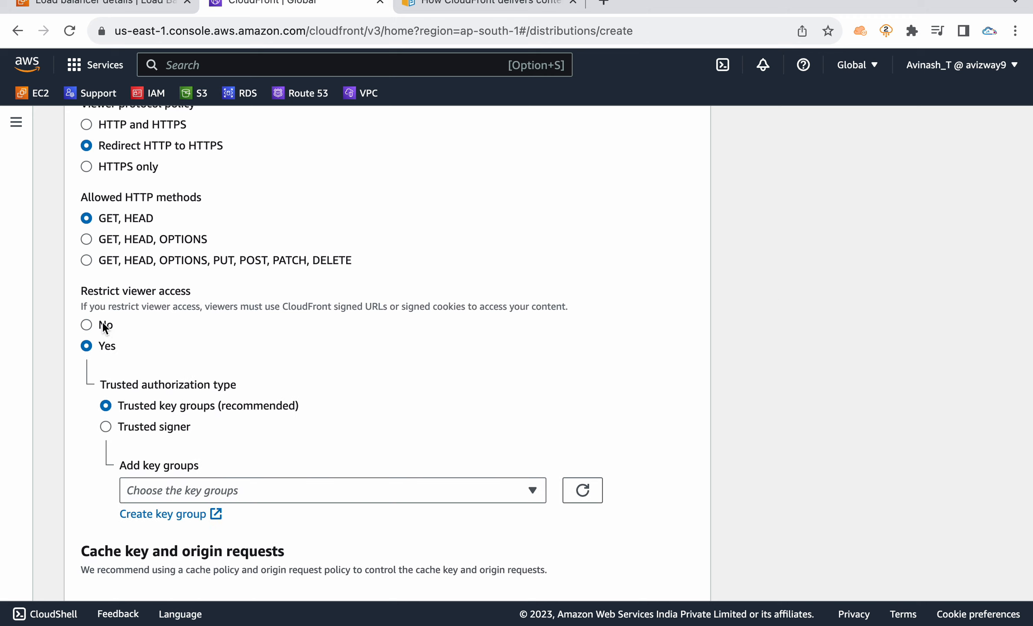
{"action": "left_click", "coordinate": [105, 327]}
Step: Review the cache policy and origin request policy options under Cache key and origin requests
{"action": "scroll", "coordinate": [819, 377], "scroll_direction": "down", "scroll_amount": 2}
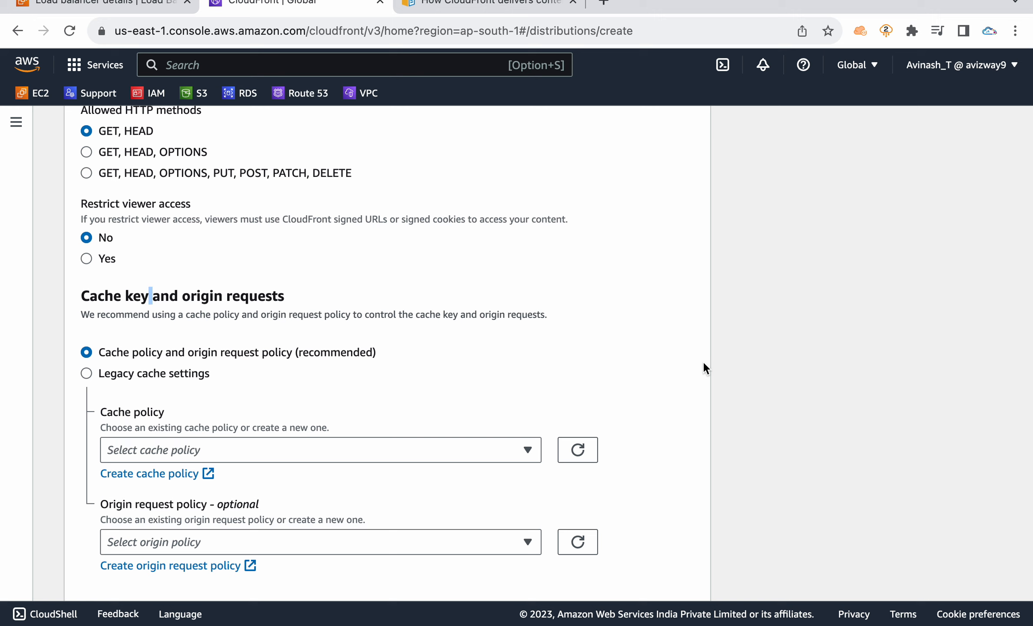
{"action": "scroll", "coordinate": [703, 364], "scroll_direction": "down", "scroll_amount": 2}
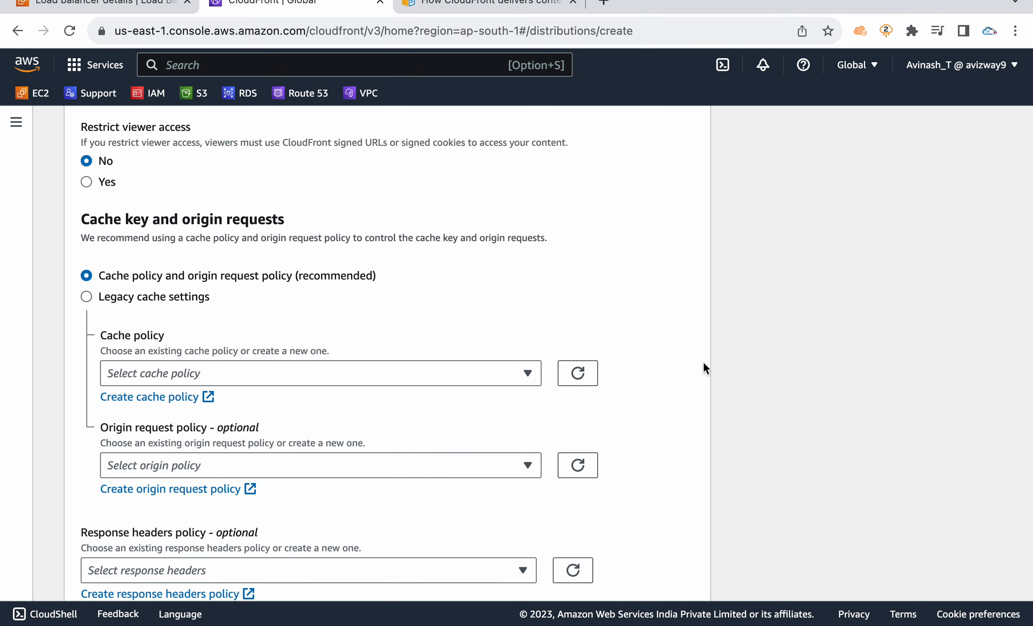
{"action": "left_click", "coordinate": [481, 11]}
{"action": "triple_click", "coordinate": [122, 336]}
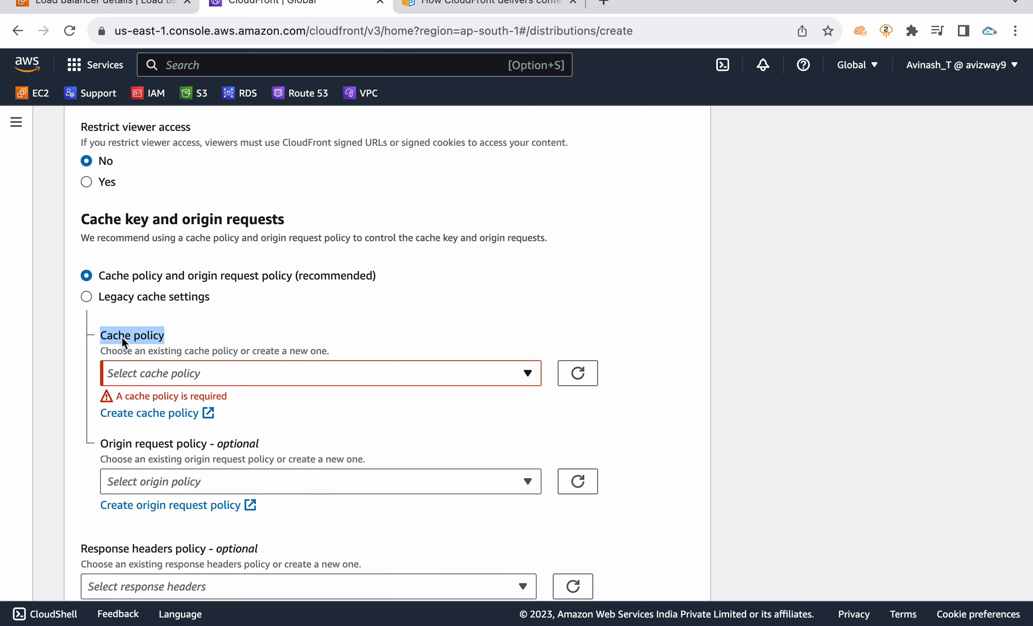
{"action": "triple_click", "coordinate": [185, 271]}
{"action": "left_click", "coordinate": [758, 341]}
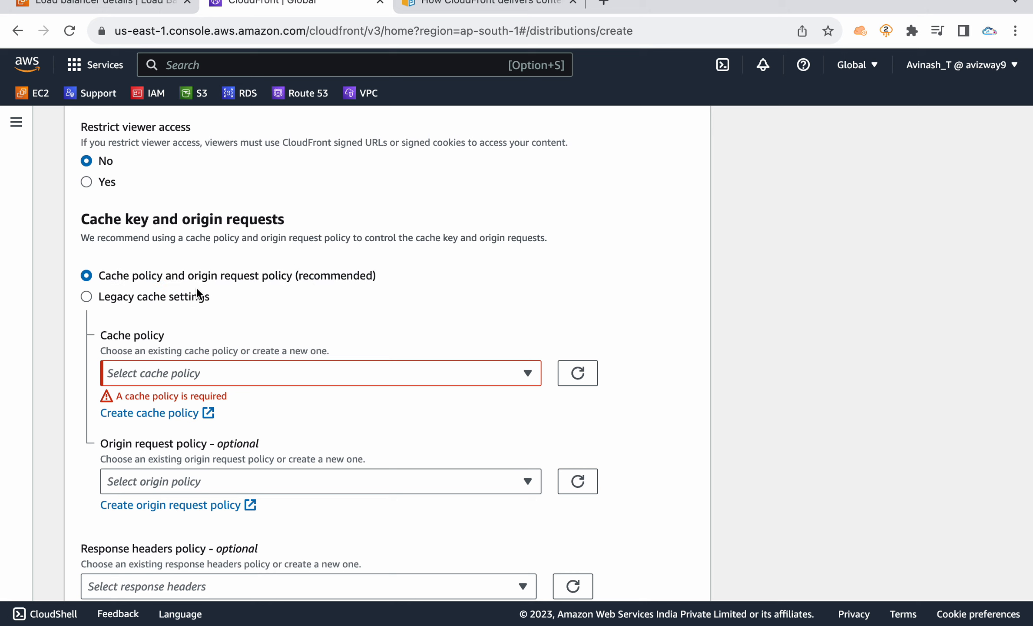
Step: Preview the legacy cache settings and switch back to the recommended cache policy and origin request policy
{"action": "left_click", "coordinate": [179, 299]}
{"action": "scroll", "coordinate": [243, 366], "scroll_direction": "down", "scroll_amount": 8}
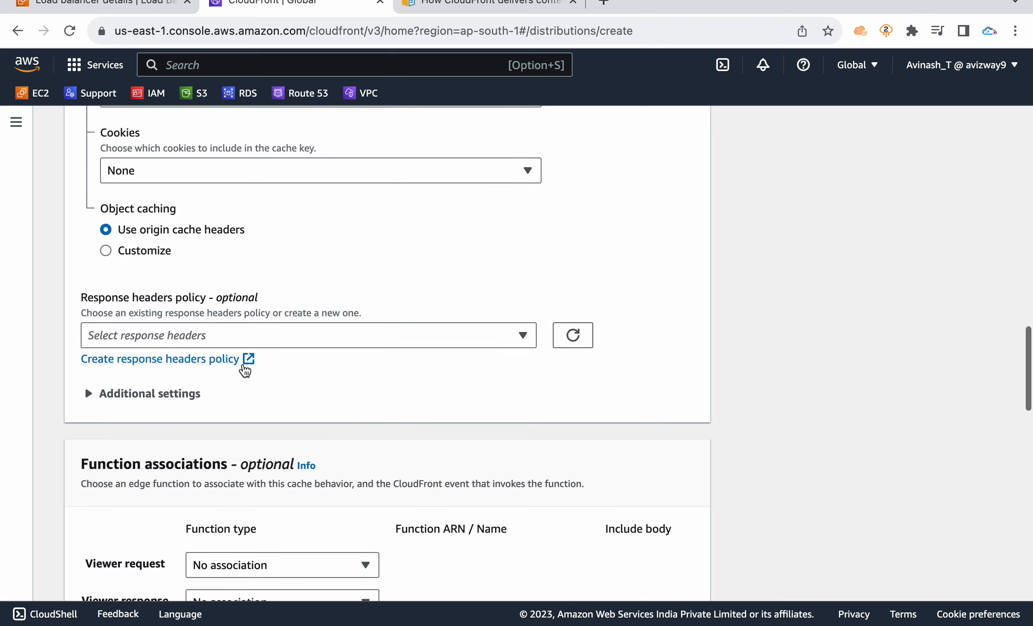
{"action": "scroll", "coordinate": [242, 370], "scroll_direction": "up", "scroll_amount": 5}
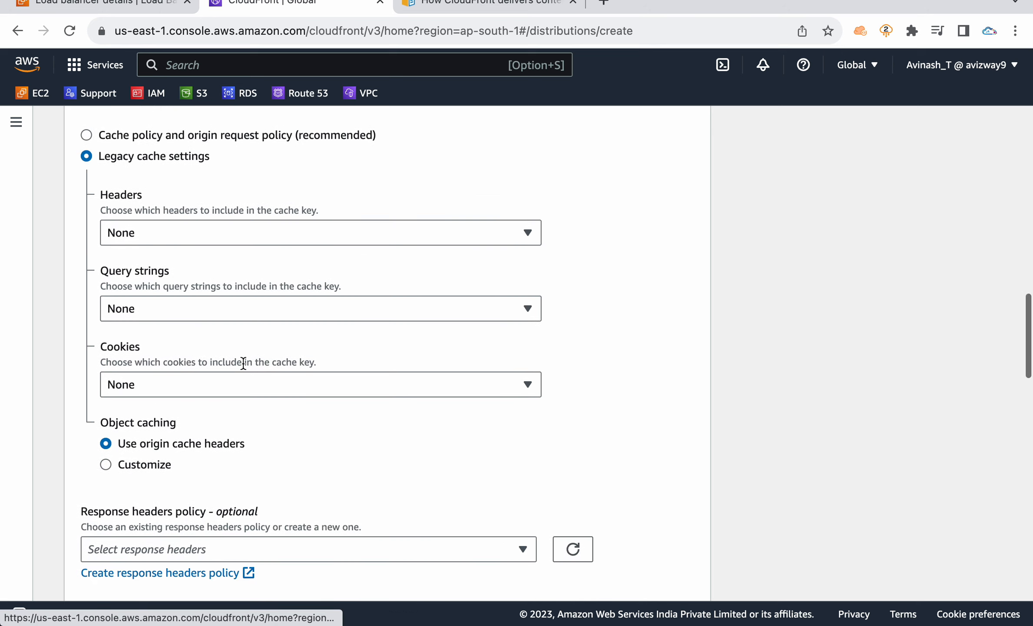
{"action": "left_click", "coordinate": [143, 138]}
{"action": "scroll", "coordinate": [765, 254], "scroll_direction": "up", "scroll_amount": 1}
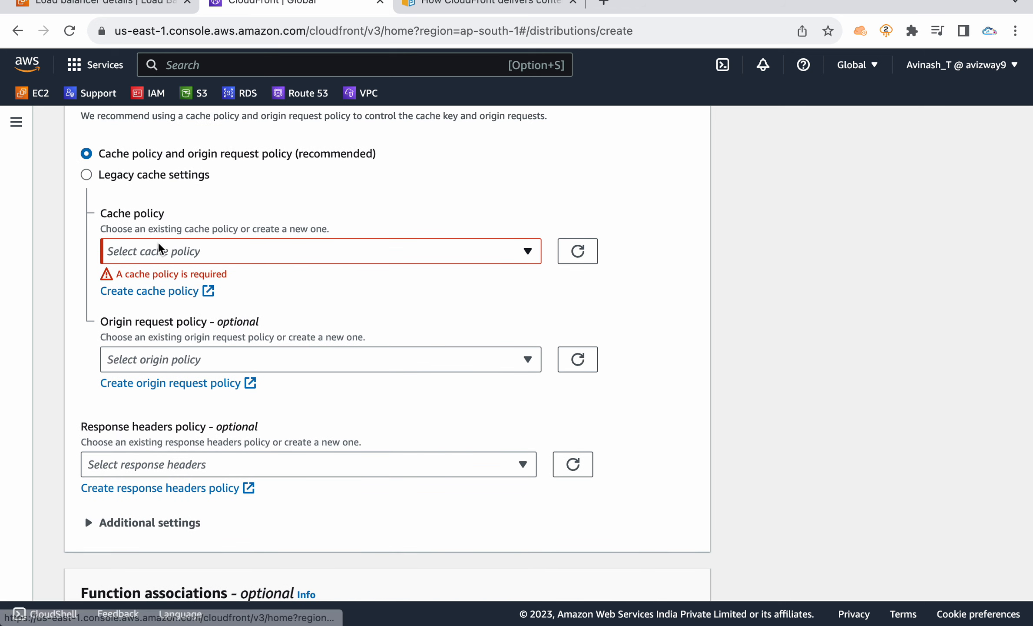
Step: Open the managed CachingOptimized policy from the list of cache policies and examine its default TTL
{"action": "left_click", "coordinate": [153, 291]}
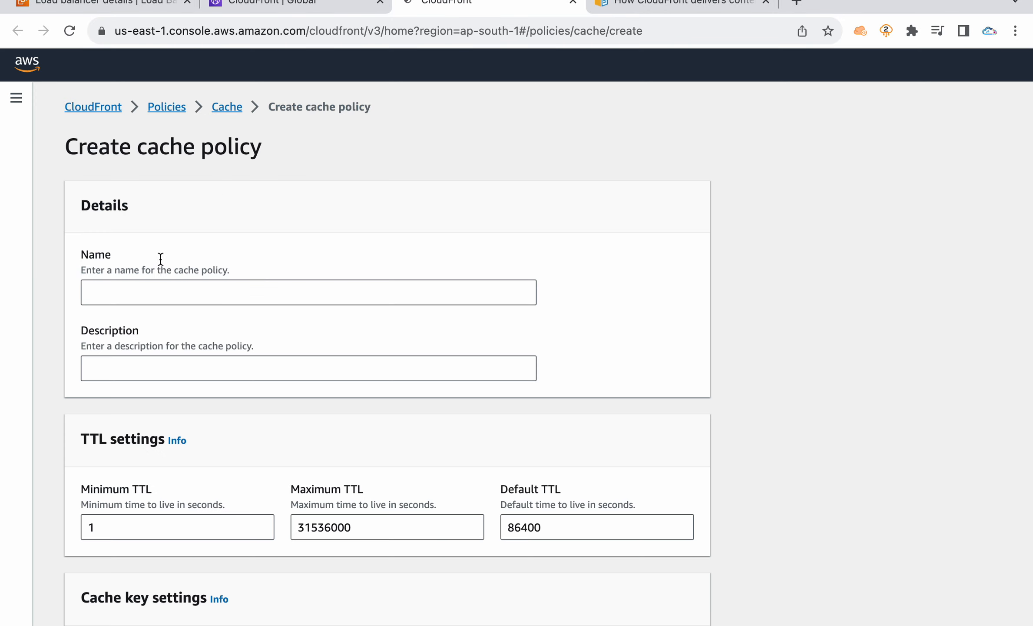
{"action": "left_click", "coordinate": [224, 131]}
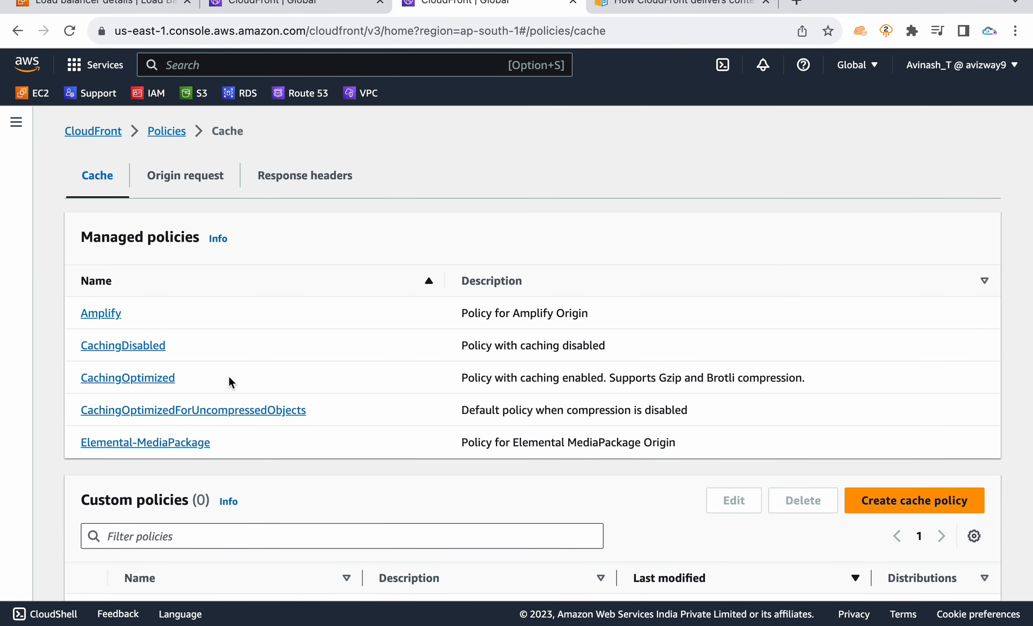
{"action": "scroll", "coordinate": [191, 360], "scroll_direction": "down", "scroll_amount": 1}
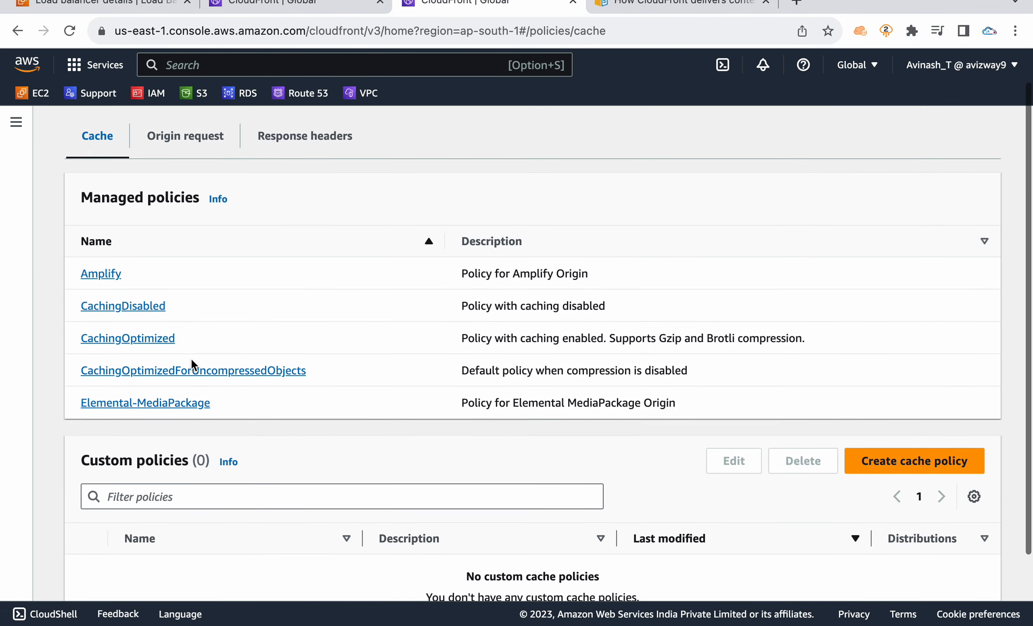
{"action": "left_click", "coordinate": [150, 343]}
{"action": "scroll", "coordinate": [295, 290], "scroll_direction": "down", "scroll_amount": 3}
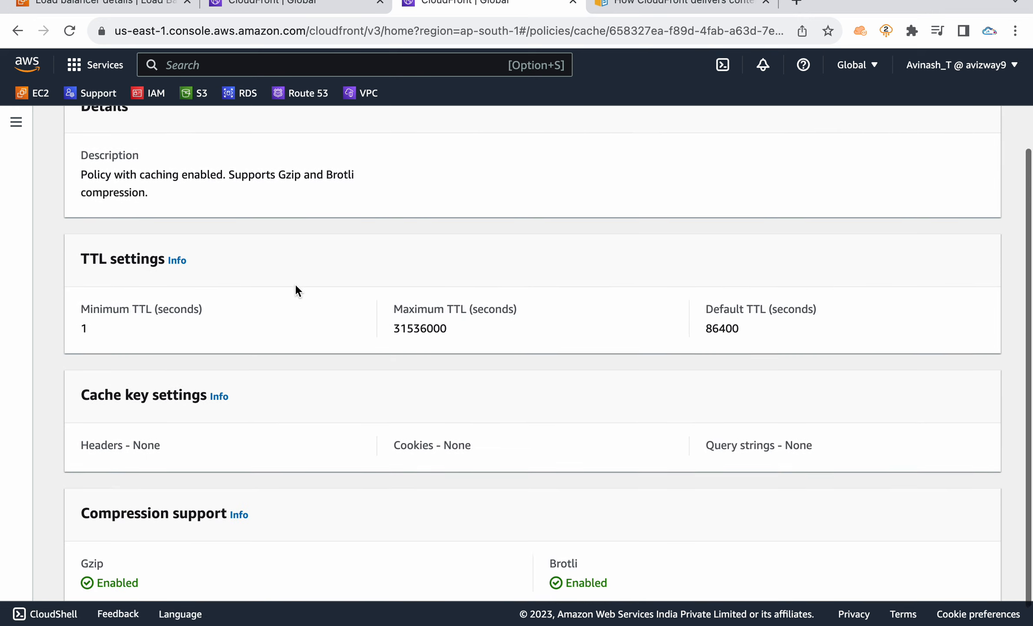
{"action": "left_click_drag", "start_coordinate": [739, 329], "coordinate": [707, 310]}
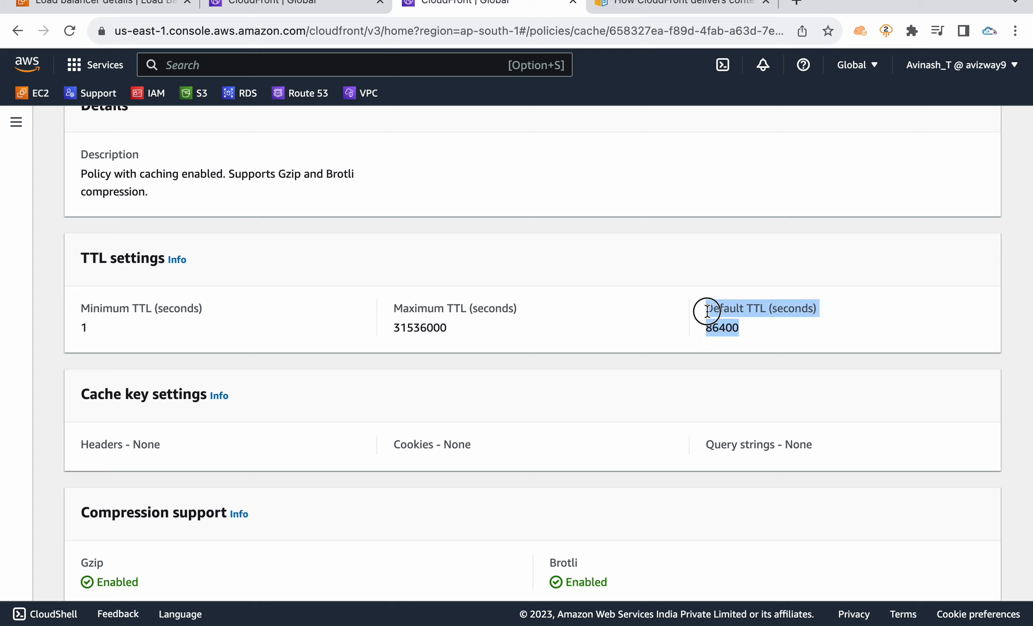
{"action": "left_click", "coordinate": [777, 330]}
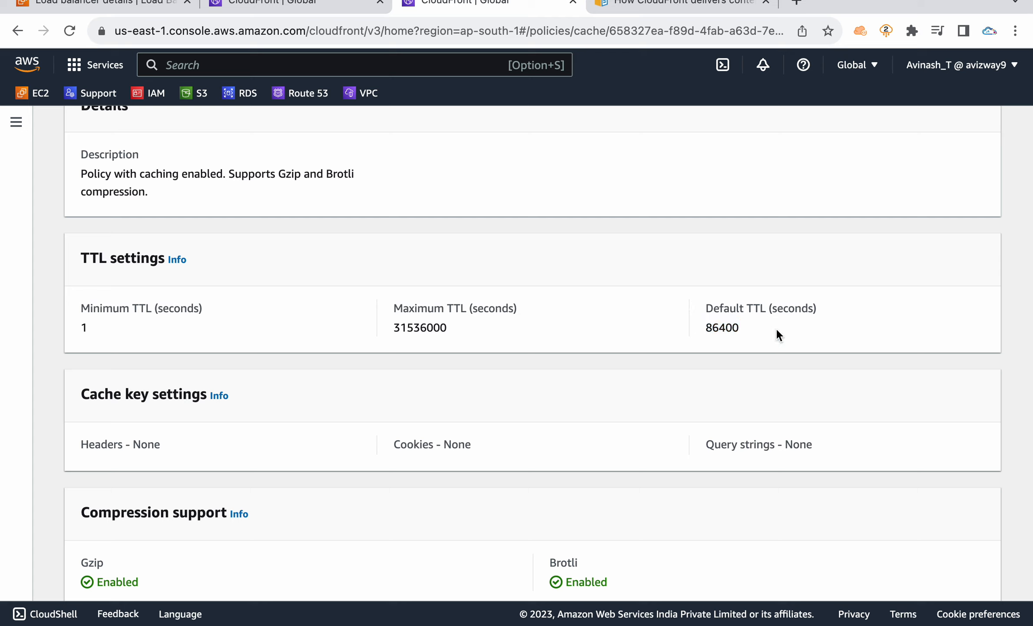
Step: Check the edge location diagram in the CloudFront documentation and examine the CachingOptimized policy's maximum TTL, cache key and compression settings
{"action": "left_click", "coordinate": [678, 4]}
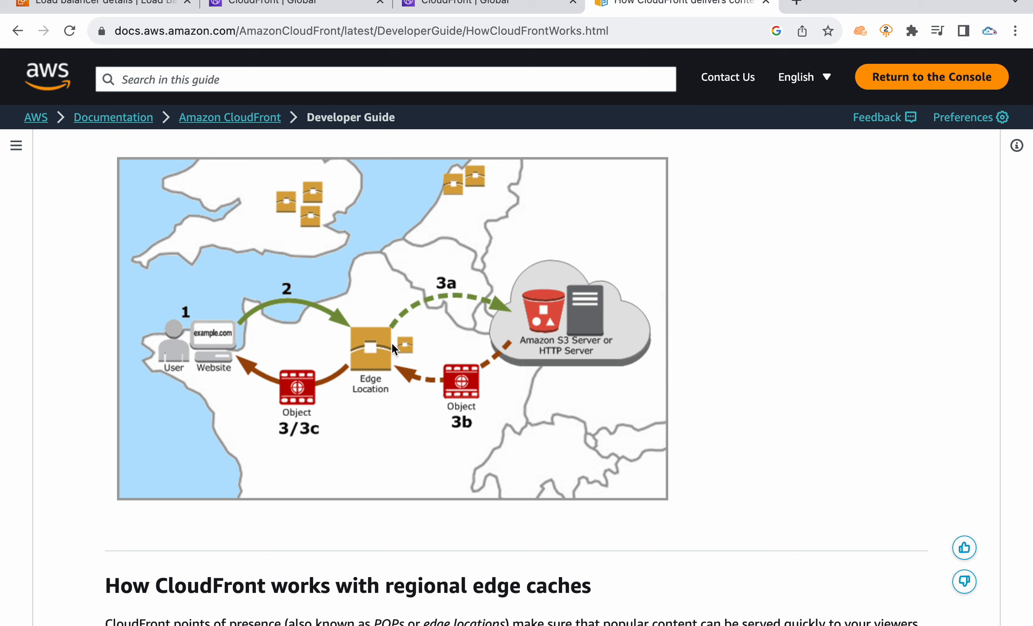
{"action": "left_click", "coordinate": [478, 13]}
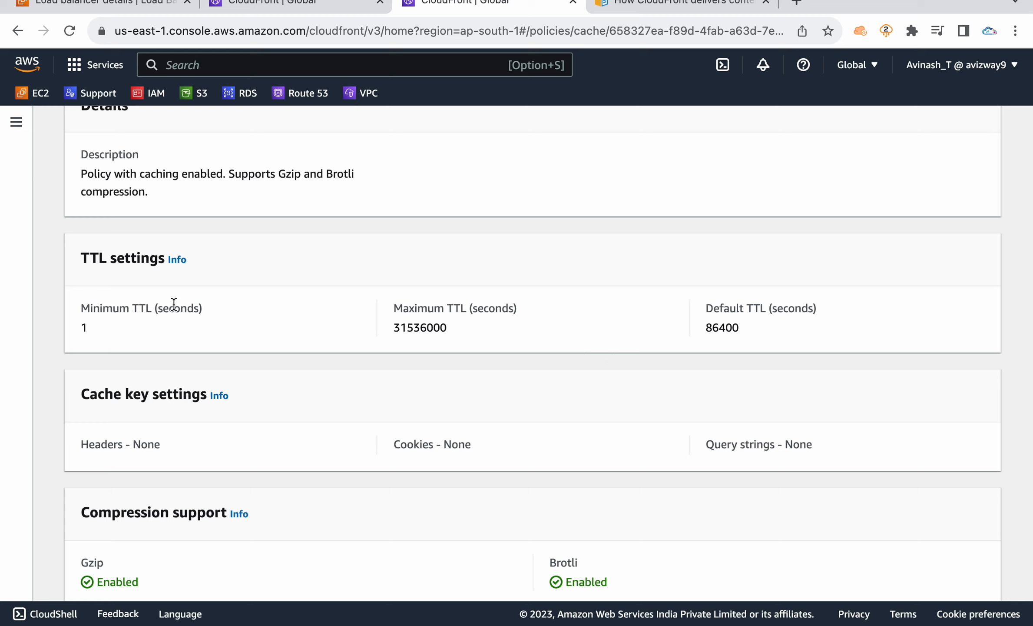
{"action": "double_click", "coordinate": [449, 326]}
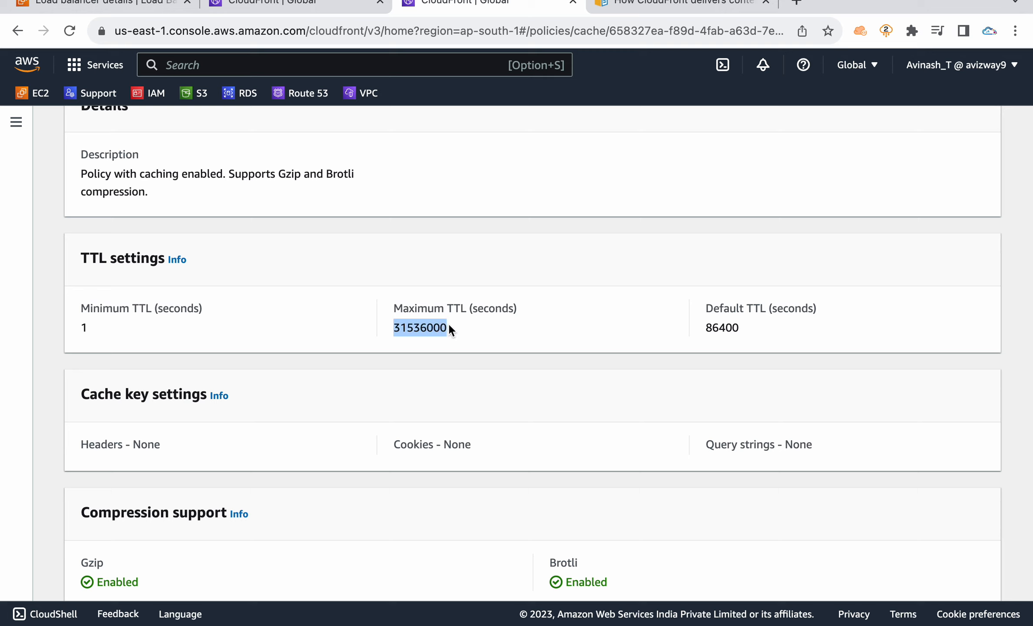
{"action": "scroll", "coordinate": [448, 327], "scroll_direction": "down", "scroll_amount": 1}
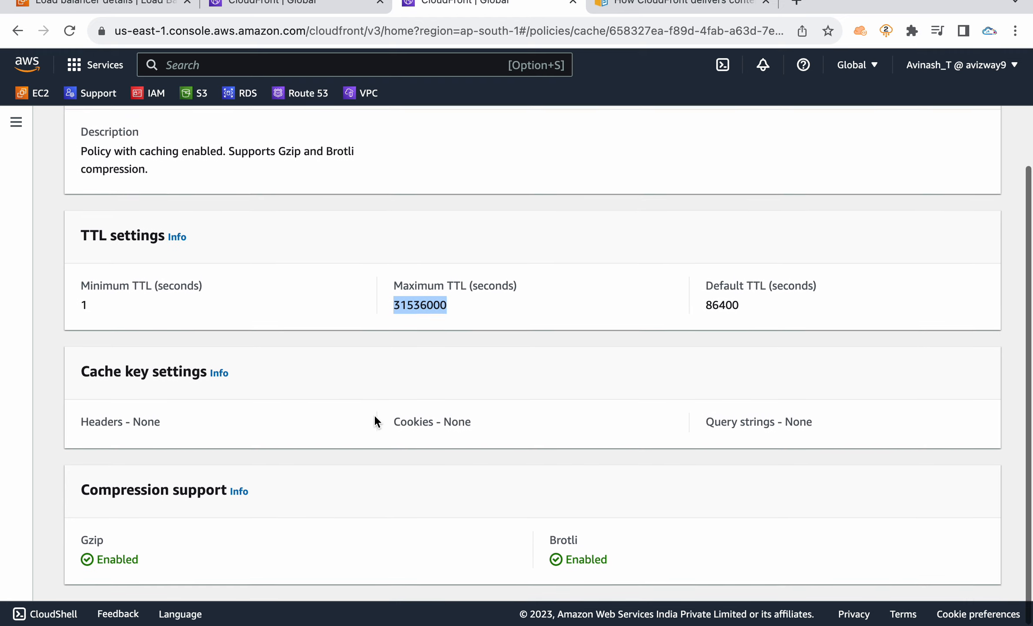
{"action": "scroll", "coordinate": [374, 413], "scroll_direction": "up", "scroll_amount": 1}
{"action": "double_click", "coordinate": [116, 373]}
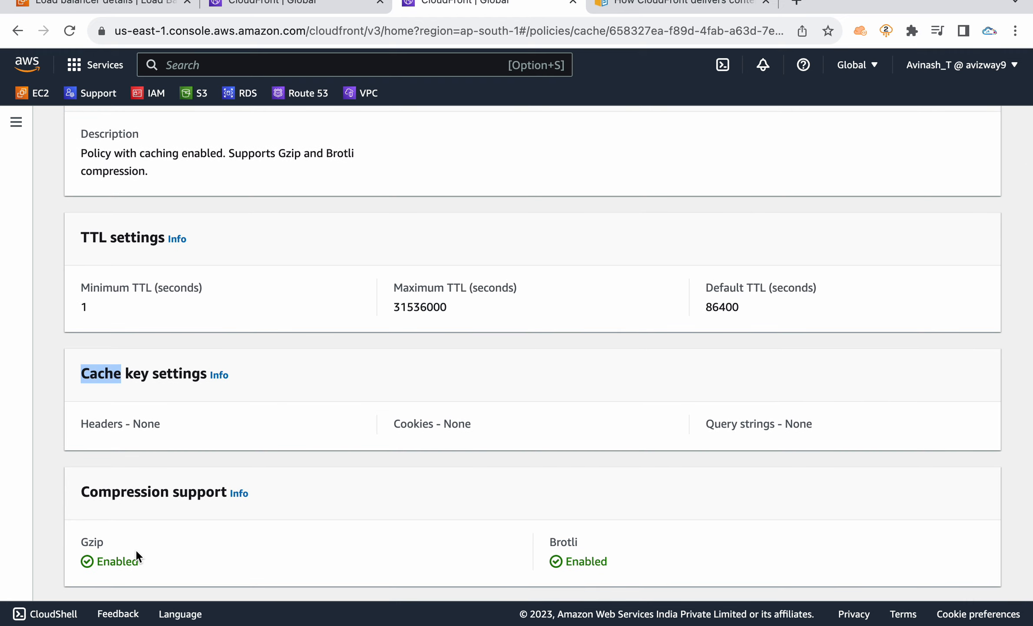
{"action": "double_click", "coordinate": [92, 541]}
{"action": "left_click", "coordinate": [318, 536]}
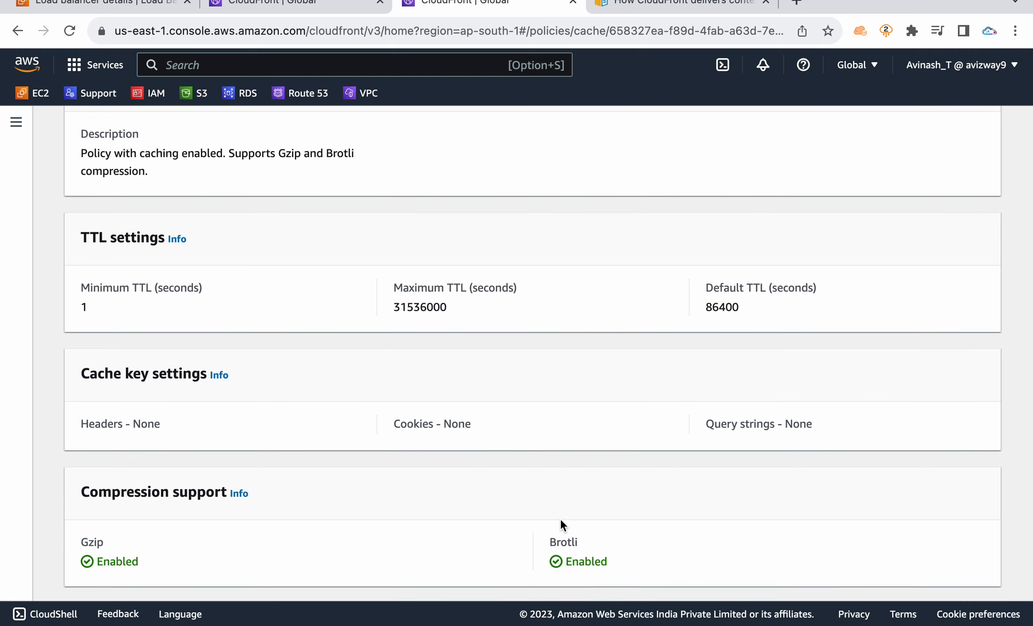
{"action": "double_click", "coordinate": [570, 543]}
{"action": "left_click", "coordinate": [636, 564]}
{"action": "scroll", "coordinate": [489, 539], "scroll_direction": "up", "scroll_amount": 5}
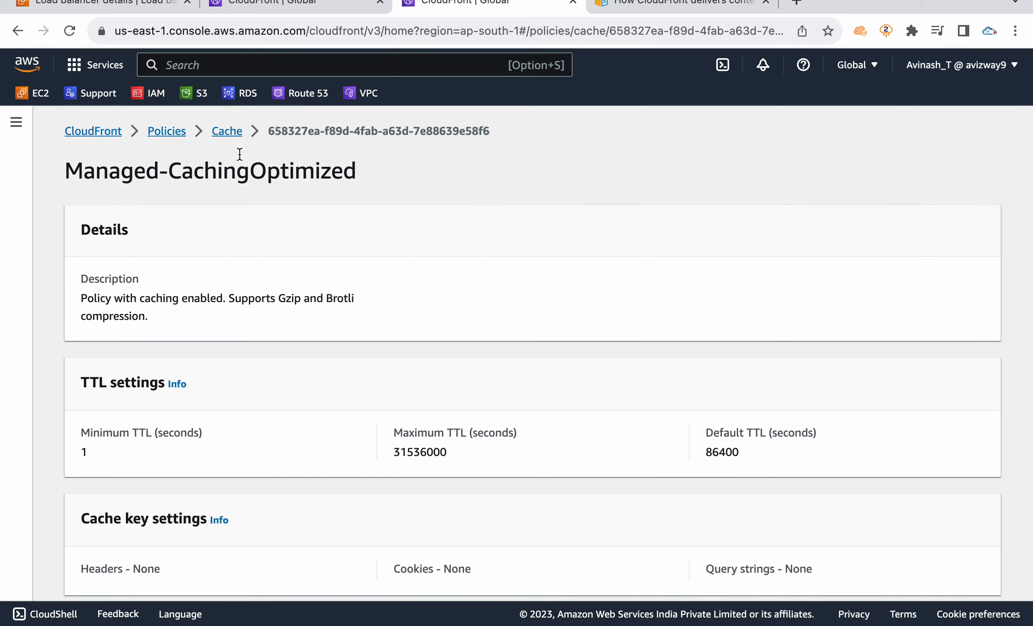
Step: Open the managed CachingDisabled policy and examine its TTL settings
{"action": "left_click", "coordinate": [227, 131]}
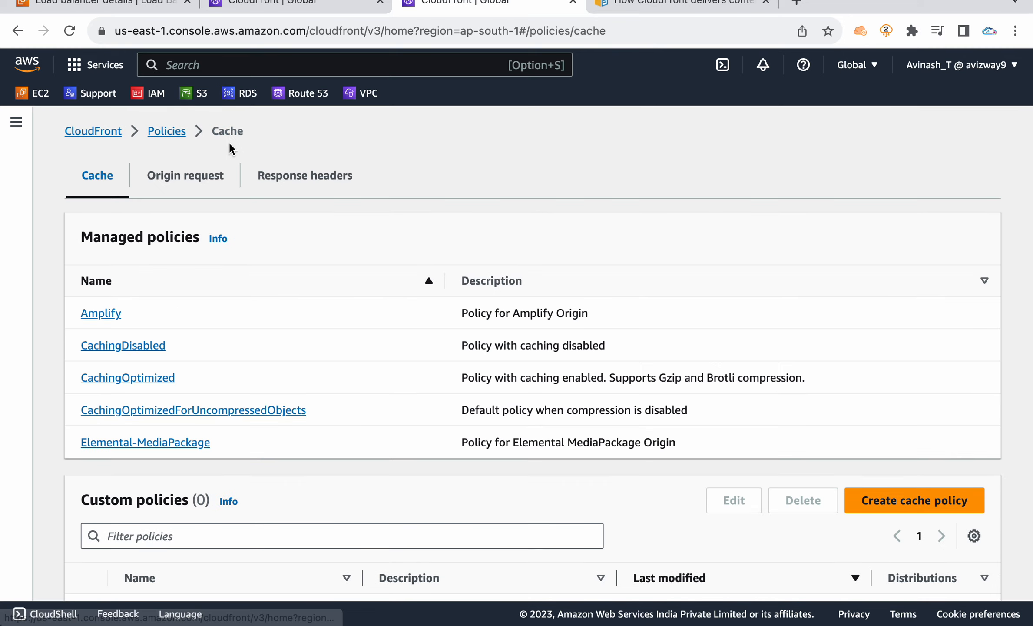
{"action": "left_click", "coordinate": [124, 348]}
{"action": "scroll", "coordinate": [350, 339], "scroll_direction": "down", "scroll_amount": 3}
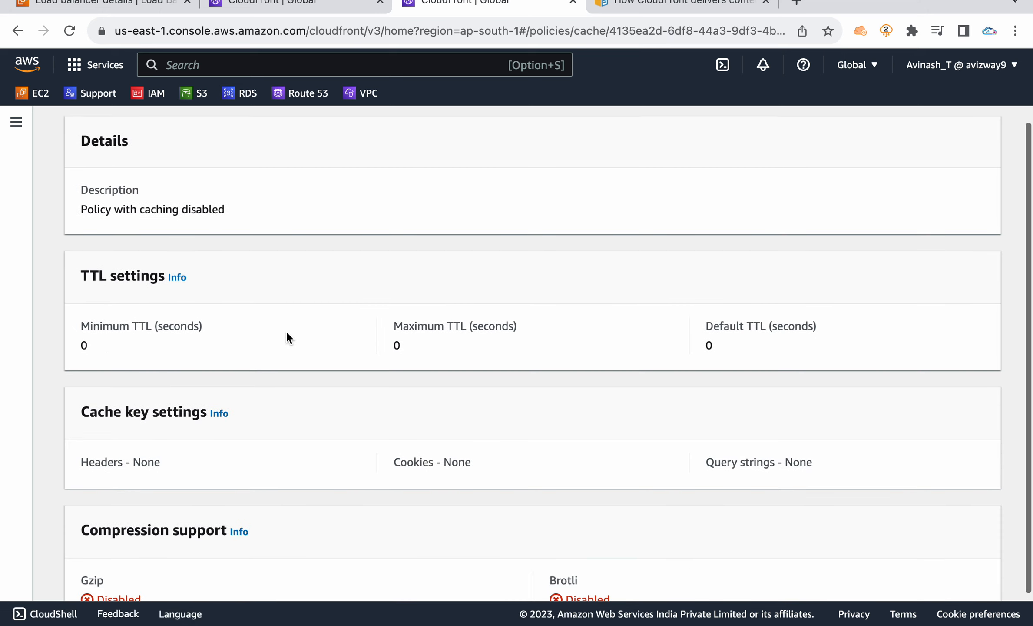
{"action": "left_click_drag", "start_coordinate": [751, 348], "coordinate": [678, 324]}
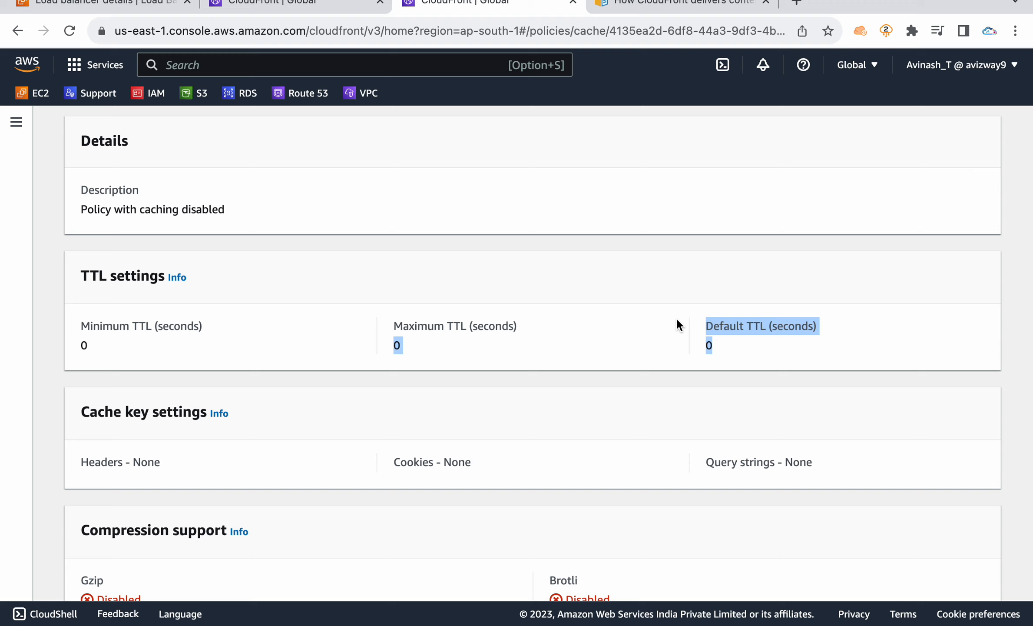
{"action": "left_click", "coordinate": [371, 345]}
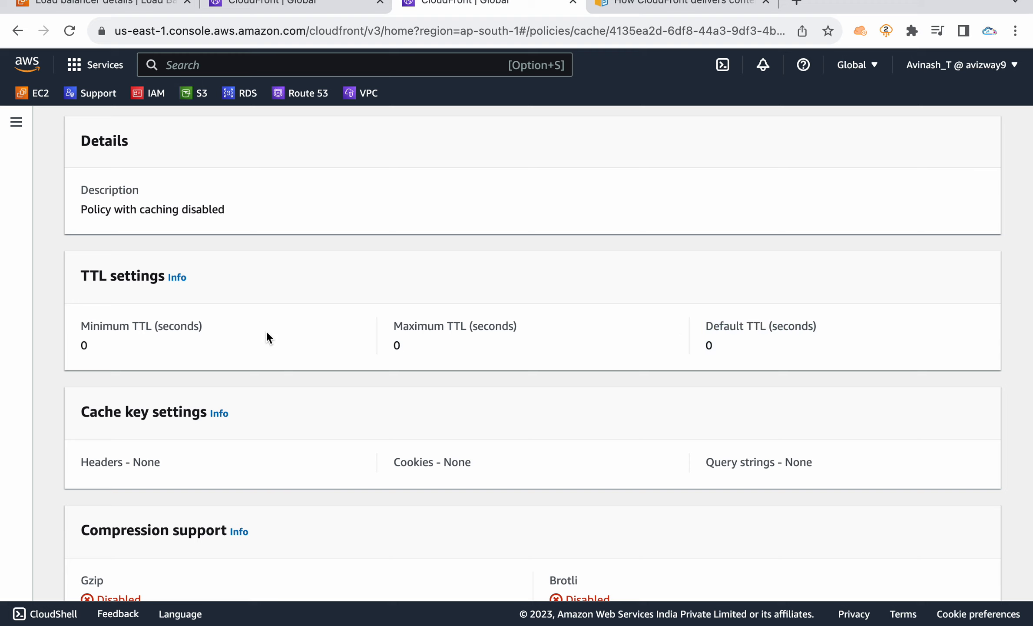
Step: Return to the distribution creation form and choose CachingOptimized as the cache policy
{"action": "scroll", "coordinate": [267, 333], "scroll_direction": "up", "scroll_amount": 2}
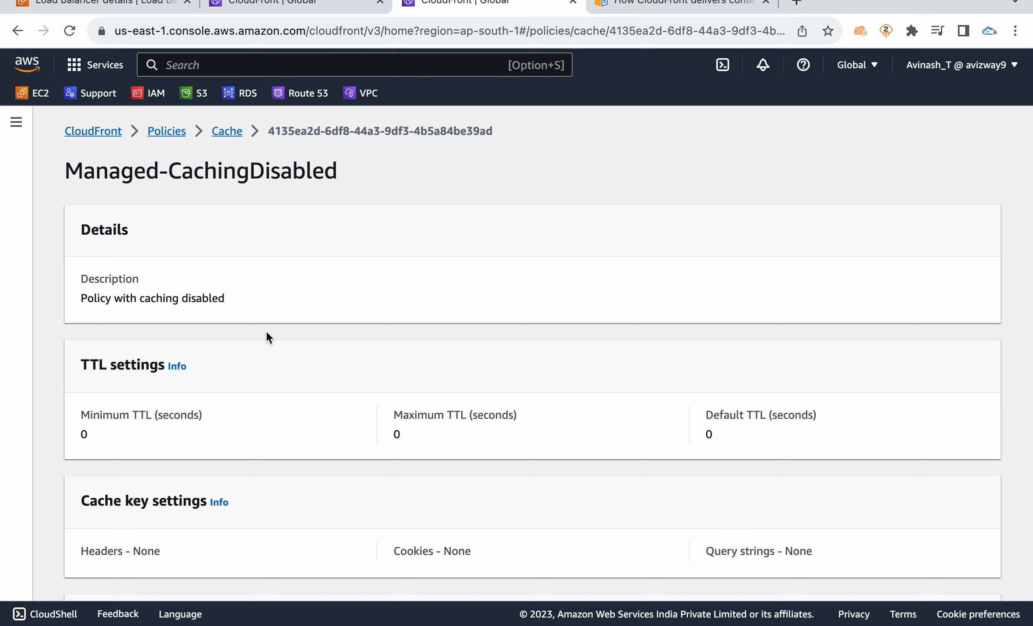
{"action": "left_click", "coordinate": [224, 130]}
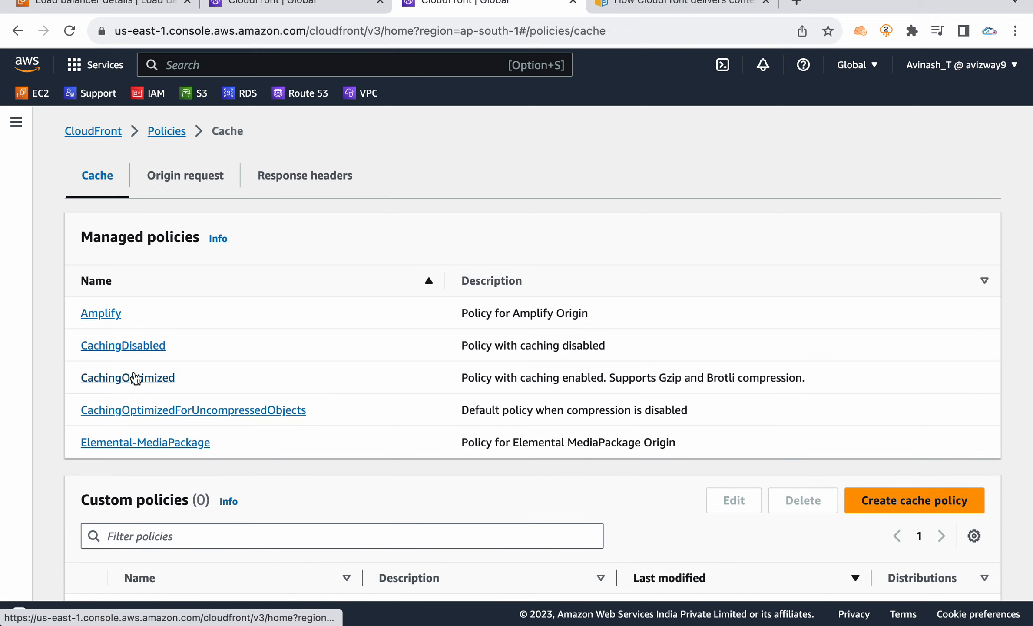
{"action": "left_click", "coordinate": [266, 13]}
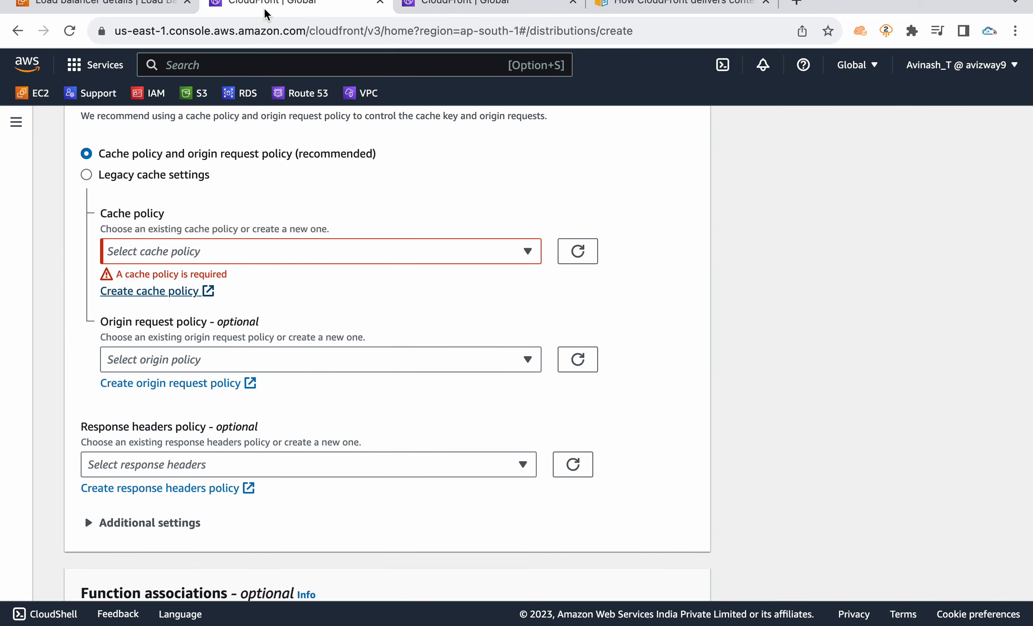
{"action": "left_click", "coordinate": [509, 259]}
{"action": "left_click", "coordinate": [361, 307]}
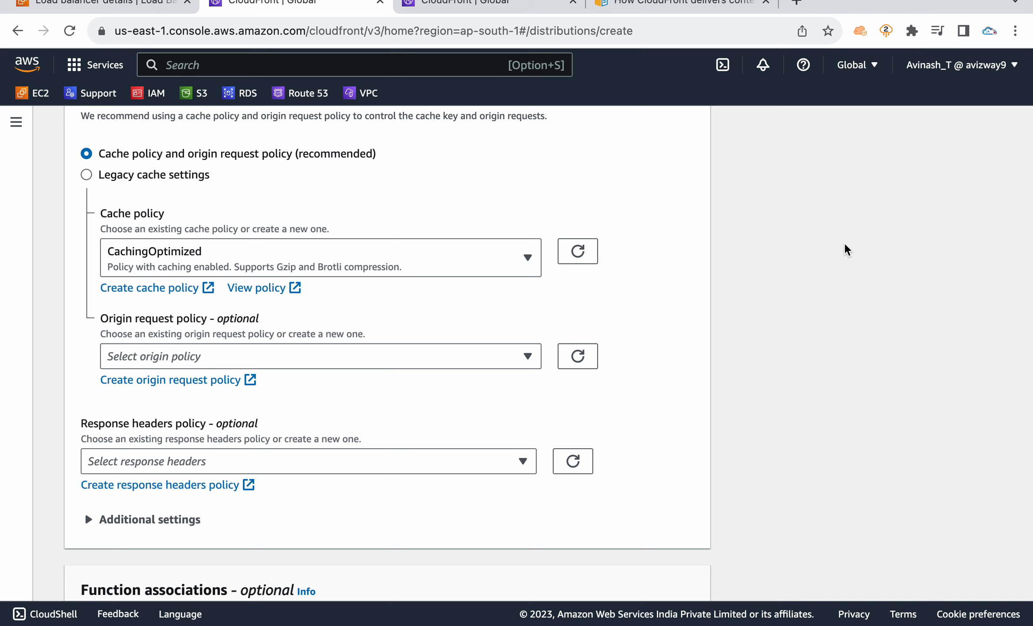
Step: Preview the Lambda@Edge function type for the viewer request association and set it back to No association
{"action": "scroll", "coordinate": [788, 366], "scroll_direction": "down", "scroll_amount": 8}
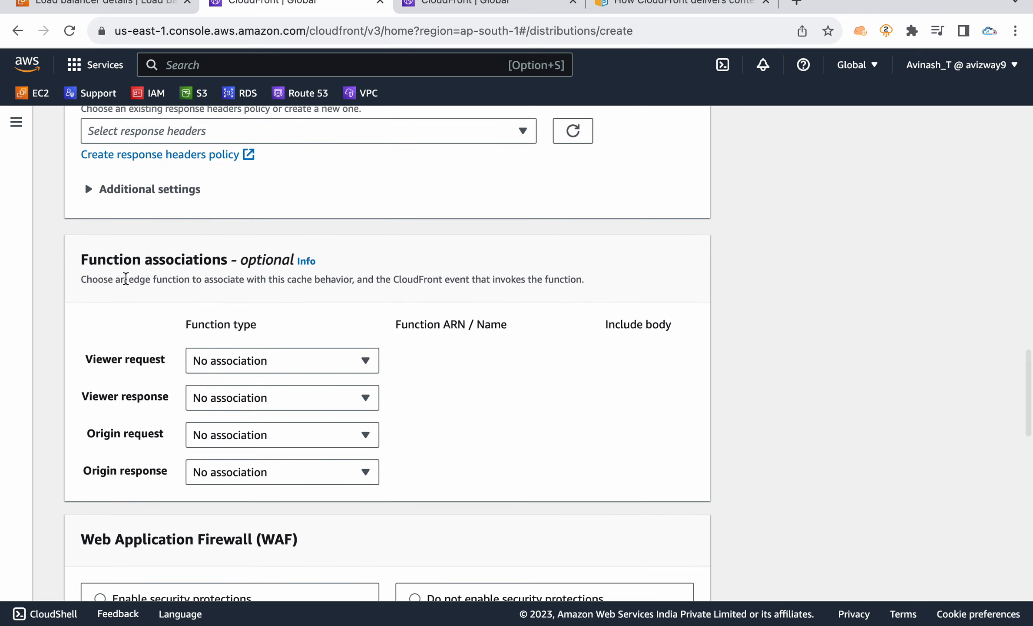
{"action": "double_click", "coordinate": [103, 259]}
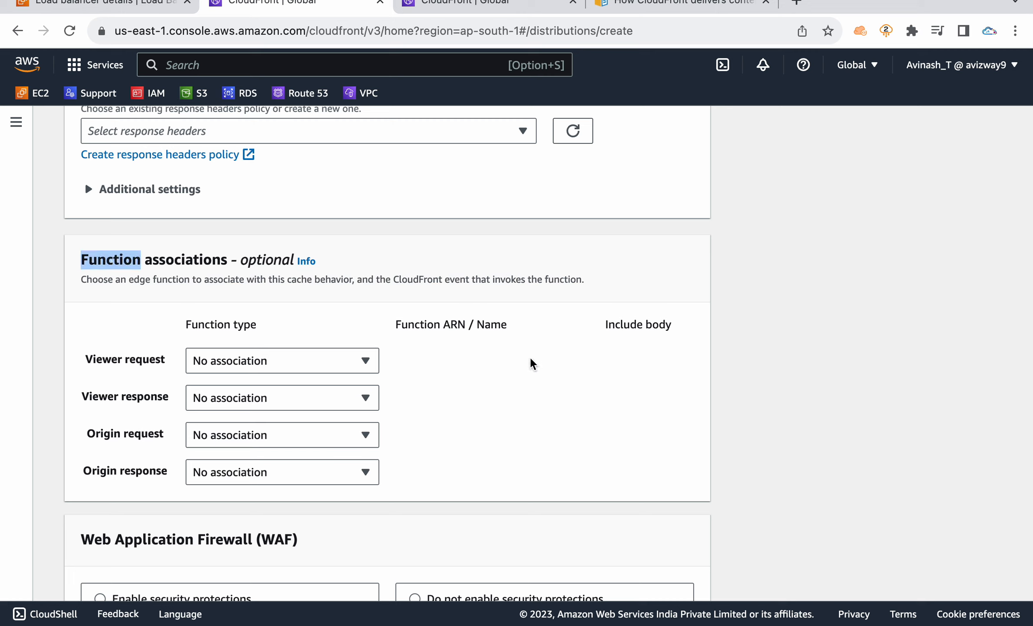
{"action": "left_click", "coordinate": [375, 360]}
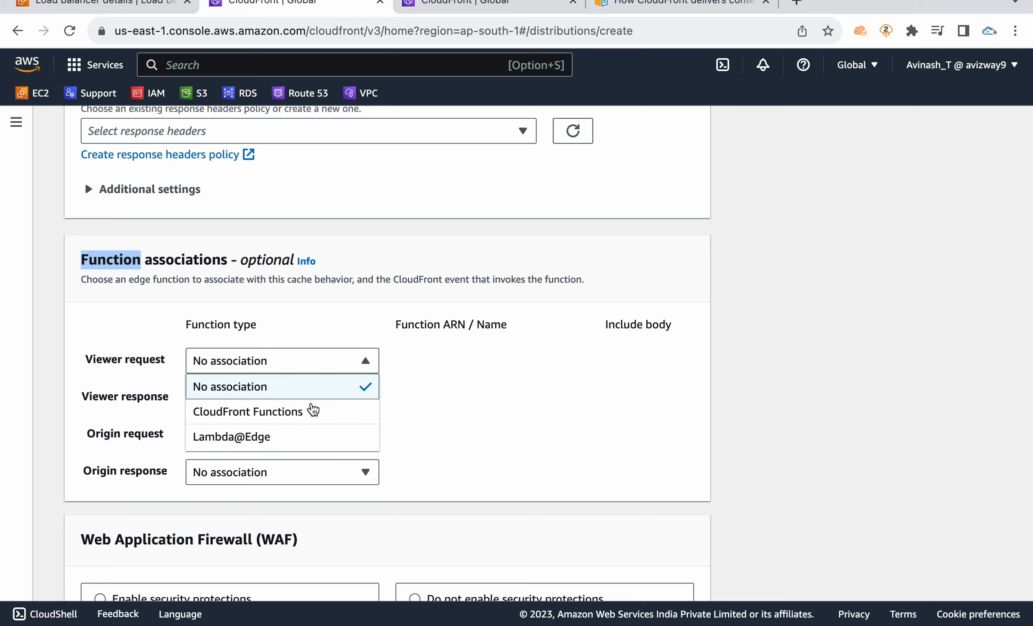
{"action": "left_click", "coordinate": [307, 437]}
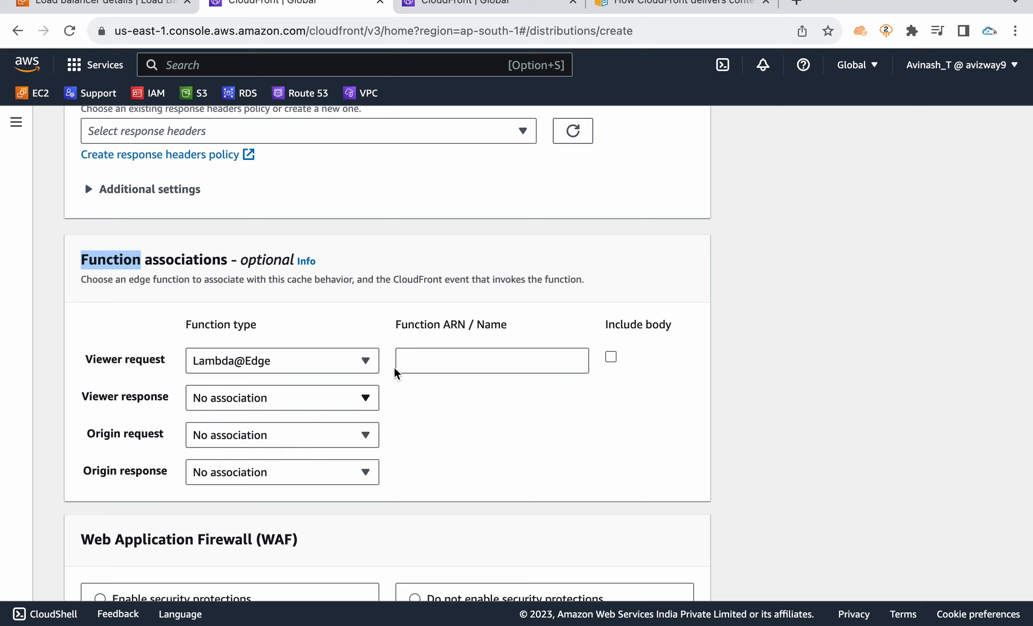
{"action": "left_click", "coordinate": [490, 361]}
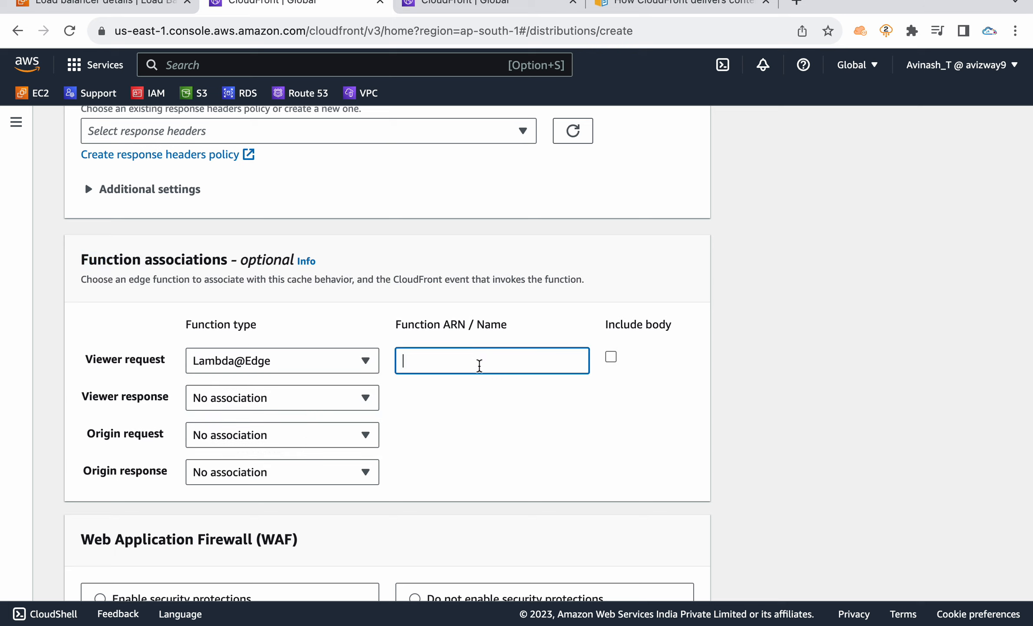
{"action": "left_click", "coordinate": [372, 365]}
{"action": "left_click", "coordinate": [348, 387]}
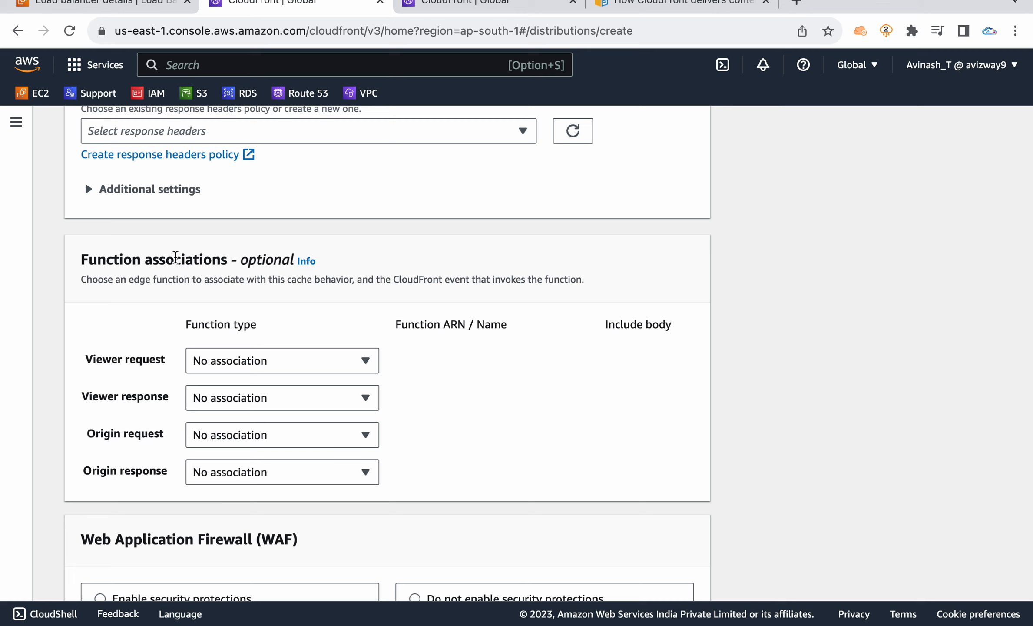
{"action": "triple_click", "coordinate": [176, 259]}
{"action": "left_click", "coordinate": [684, 402]}
Step: Enable security protections for the Web Application Firewall and view the monitor mode option and included protections
{"action": "scroll", "coordinate": [684, 401], "scroll_direction": "down", "scroll_amount": 5}
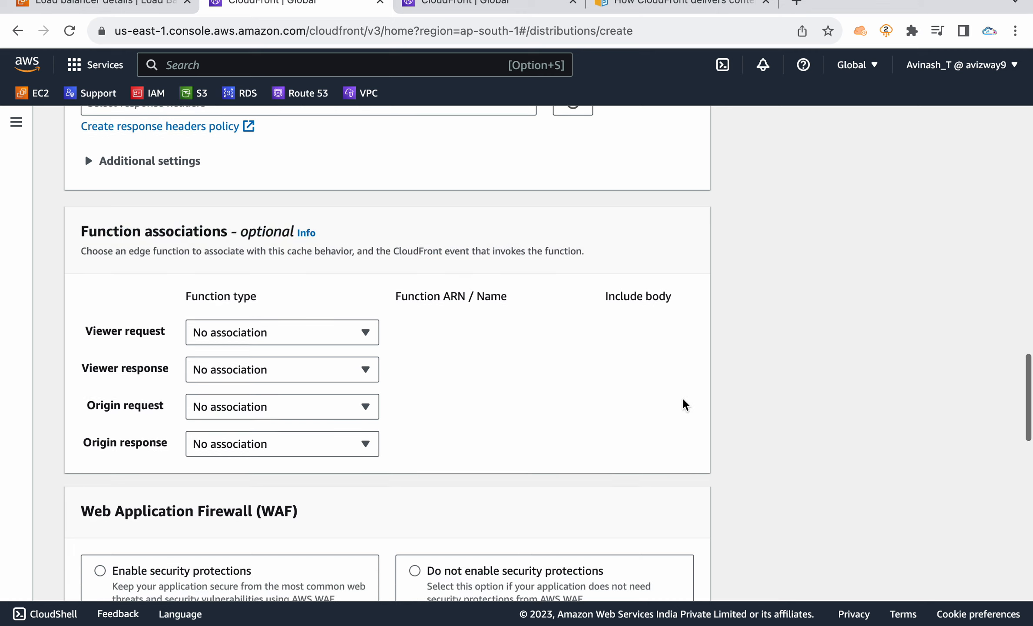
{"action": "double_click", "coordinate": [226, 327]}
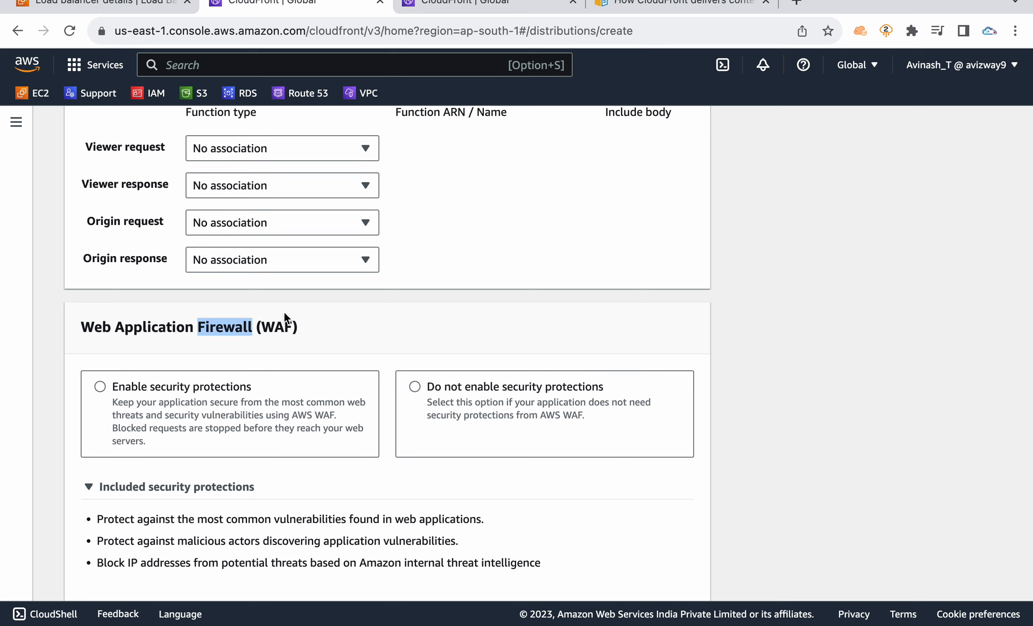
{"action": "left_click", "coordinate": [409, 331]}
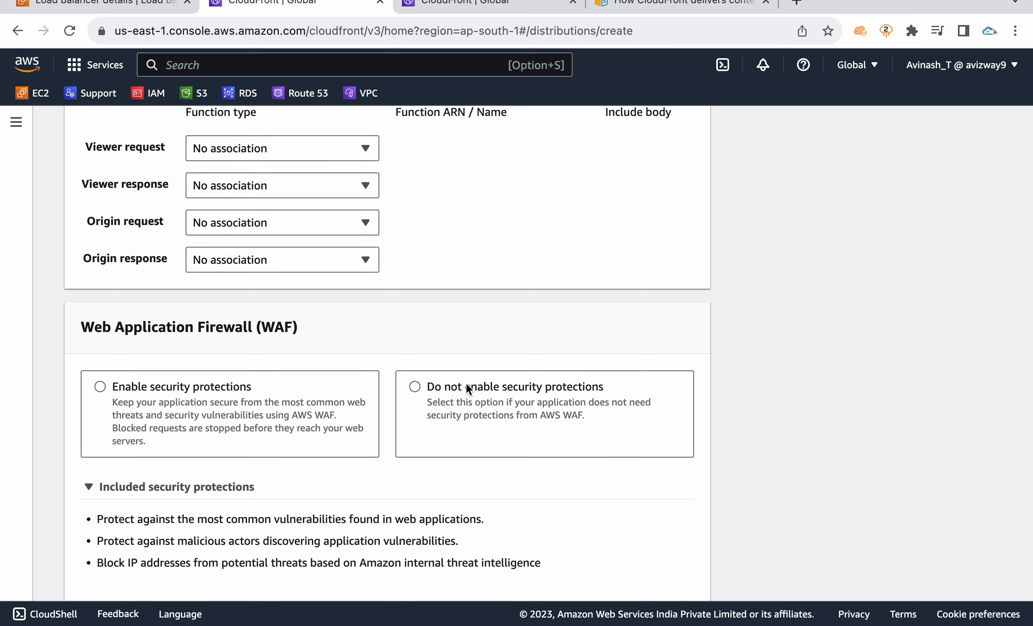
{"action": "left_click", "coordinate": [173, 391]}
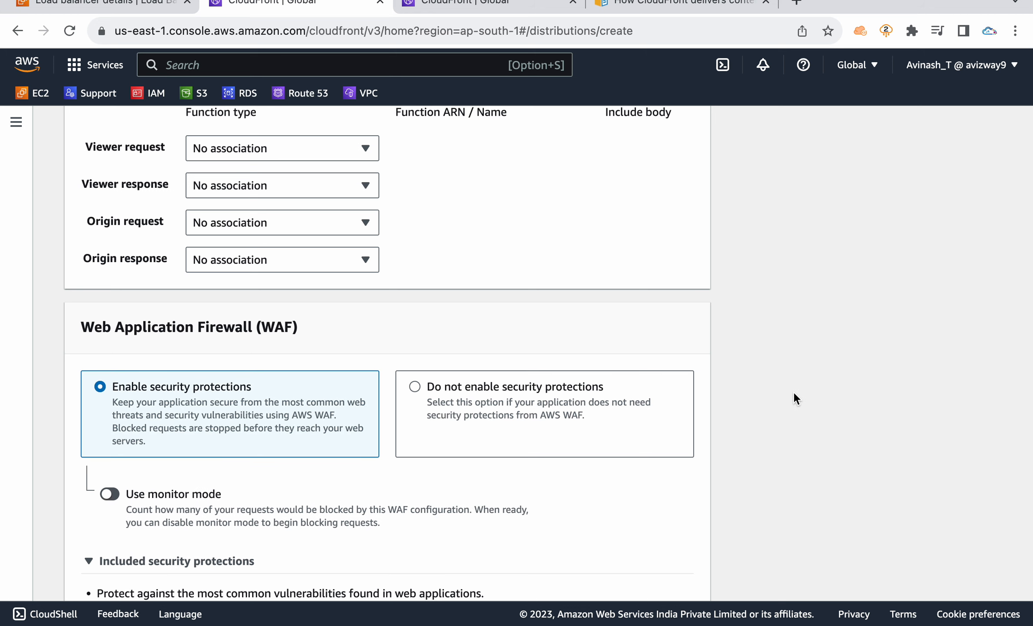
{"action": "scroll", "coordinate": [793, 391], "scroll_direction": "down", "scroll_amount": 3}
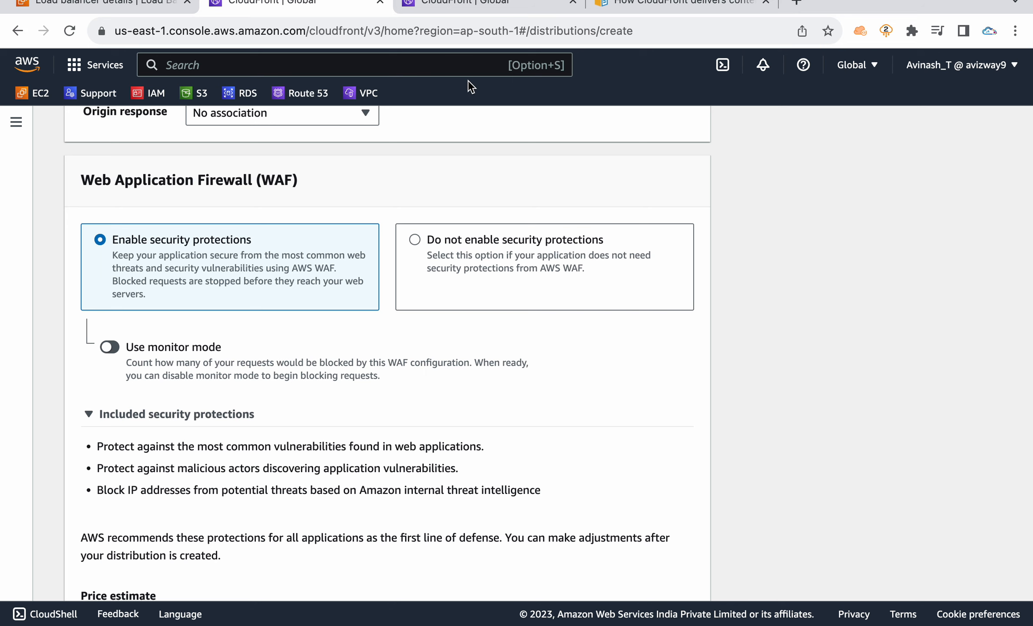
Step: Search the services for waf, open WAF & Shield in a separate tab and start creating a web ACL
{"action": "left_click", "coordinate": [464, 66]}
{"action": "type", "text": "waf"}
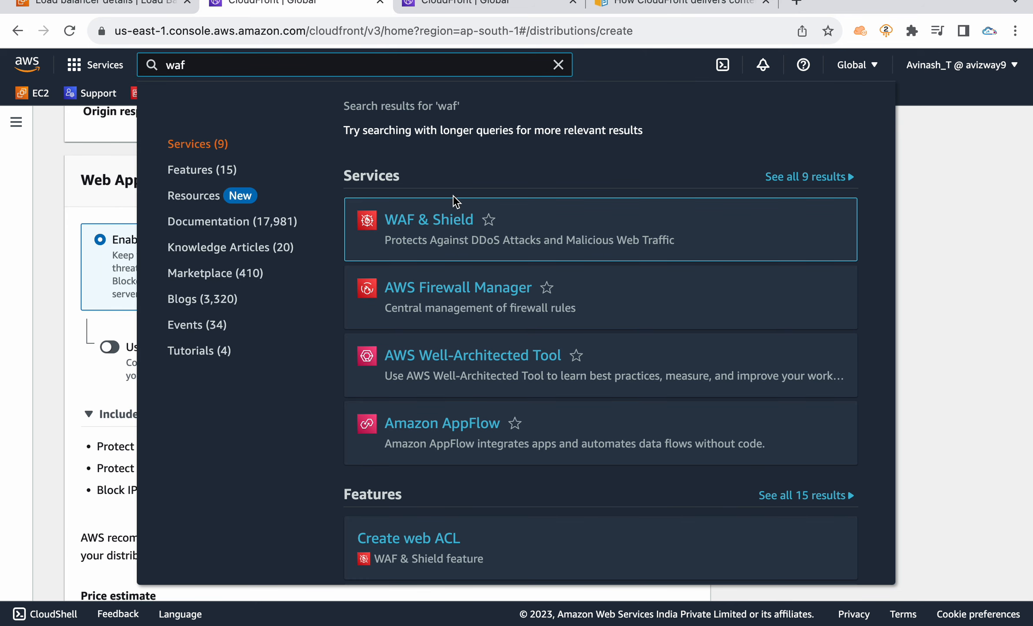
{"action": "left_click", "coordinate": [437, 221], "text": "super"}
{"action": "left_click", "coordinate": [558, 65]}
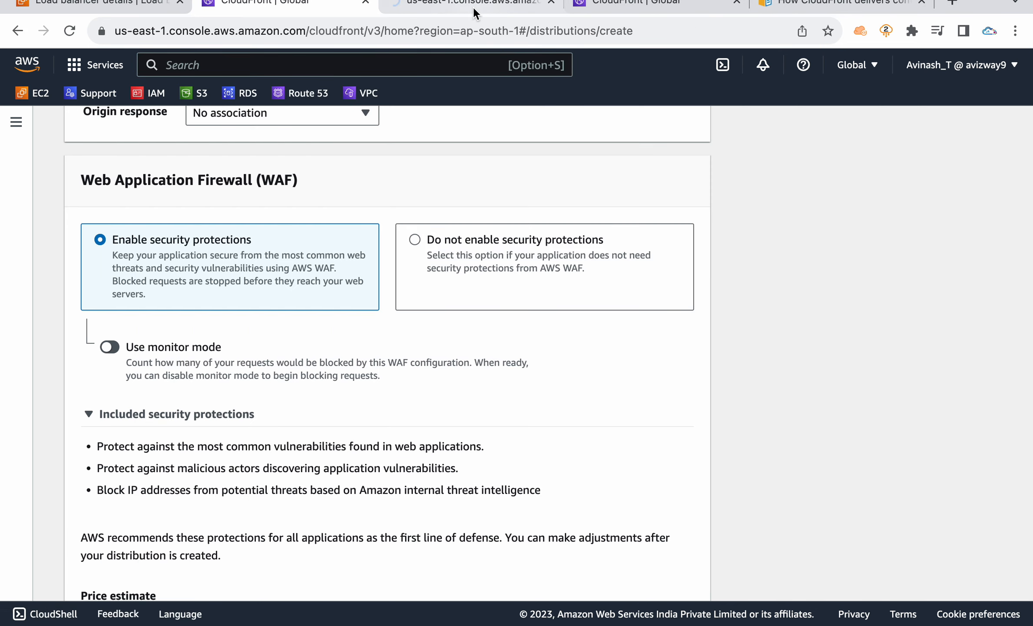
{"action": "left_click", "coordinate": [467, 5]}
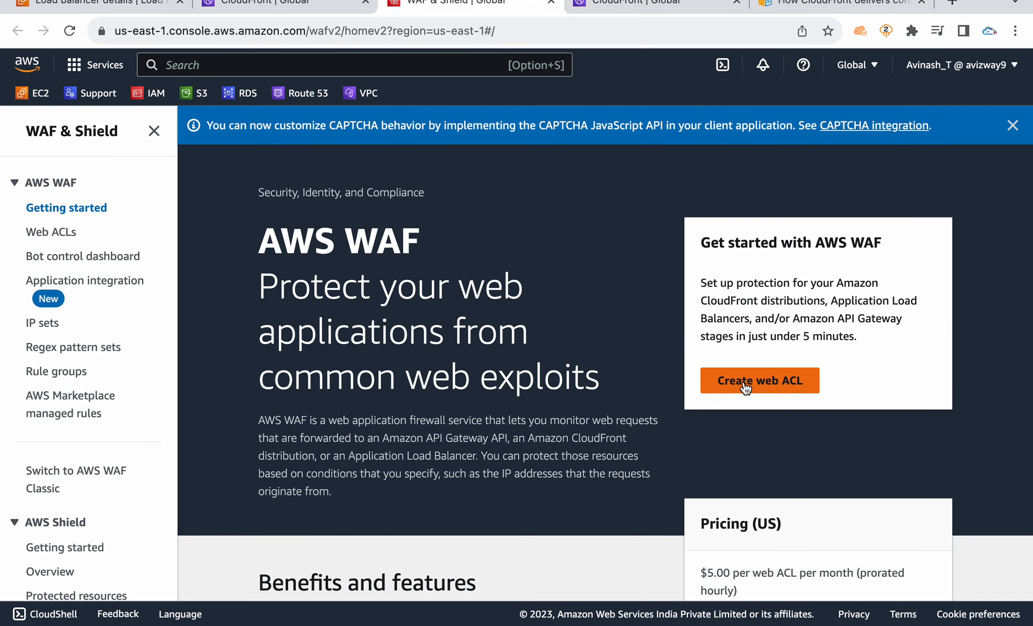
{"action": "left_click", "coordinate": [746, 388]}
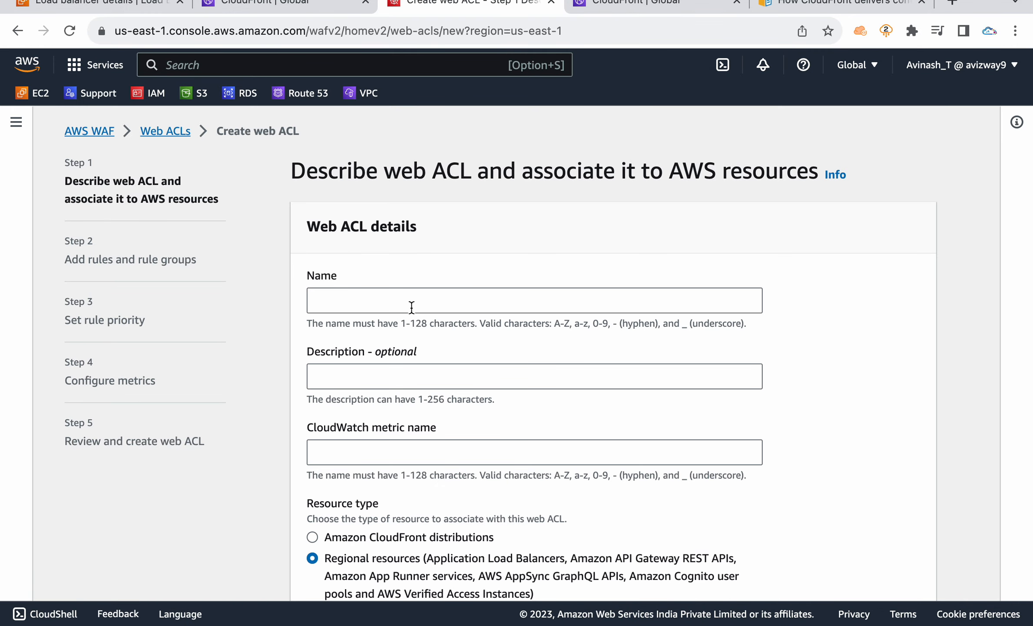
Step: Name the web ACL xczvas and switch its resource type to Amazon CloudFront distributions
{"action": "left_click", "coordinate": [411, 307]}
{"action": "type", "text": "xczvas"}
{"action": "scroll", "coordinate": [412, 282], "scroll_direction": "down", "scroll_amount": 7}
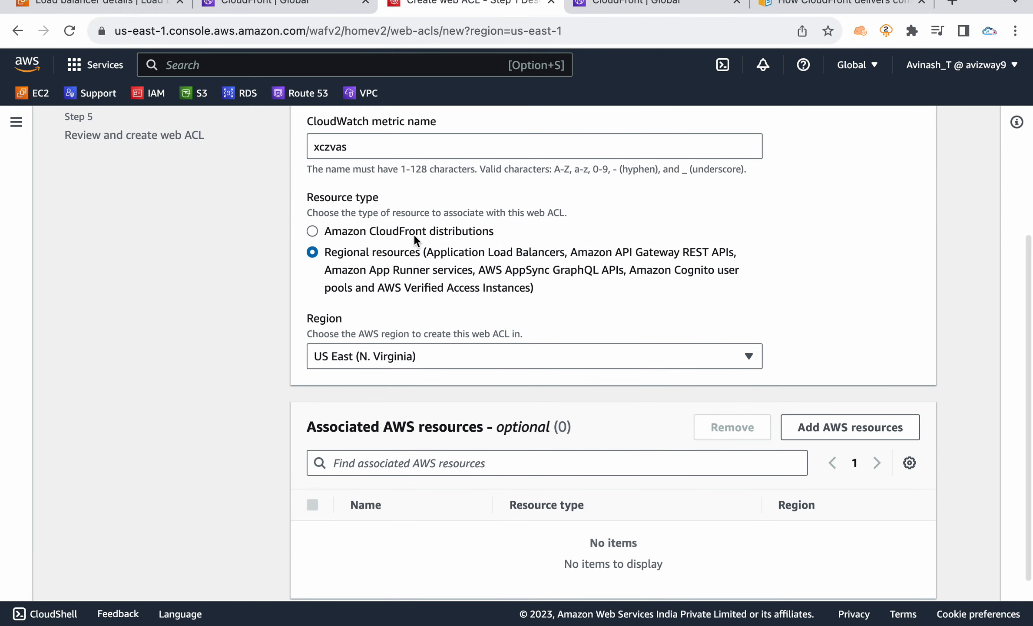
{"action": "left_click", "coordinate": [386, 233]}
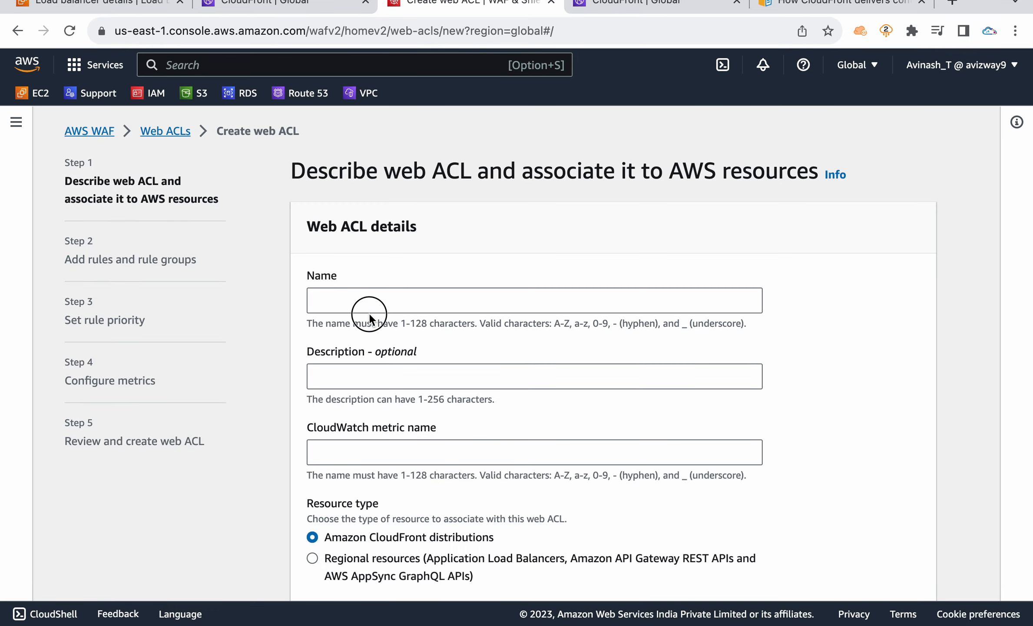
Step: Name the global web ACL sdg and examine its resource type, region and body size limit settings
{"action": "left_click", "coordinate": [368, 313]}
{"action": "type", "text": "sdg"}
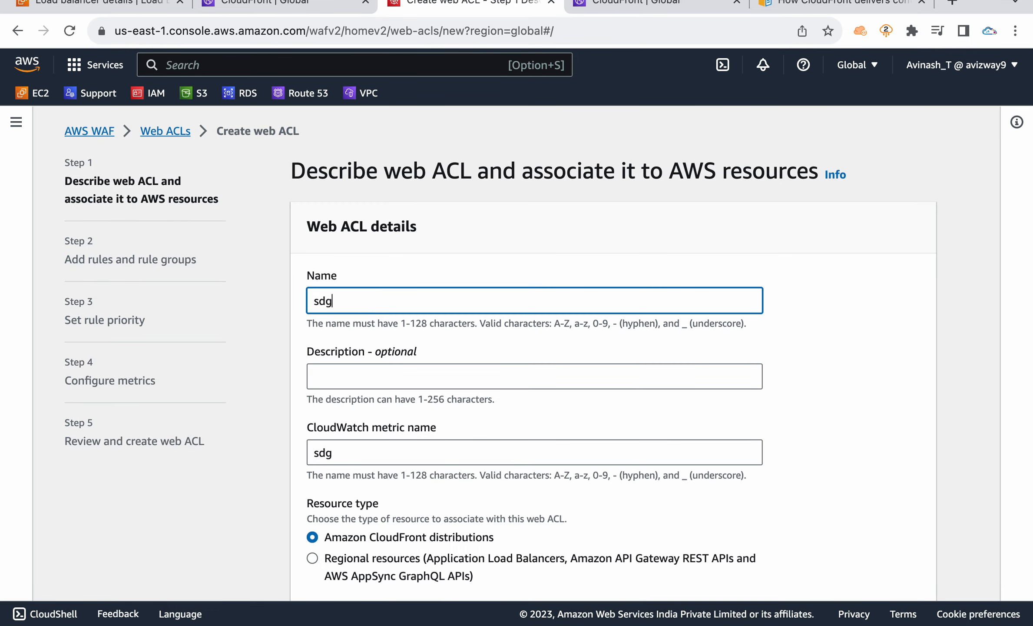
{"action": "scroll", "coordinate": [383, 313], "scroll_direction": "down", "scroll_amount": 6}
{"action": "left_click_drag", "start_coordinate": [326, 276], "coordinate": [457, 276]}
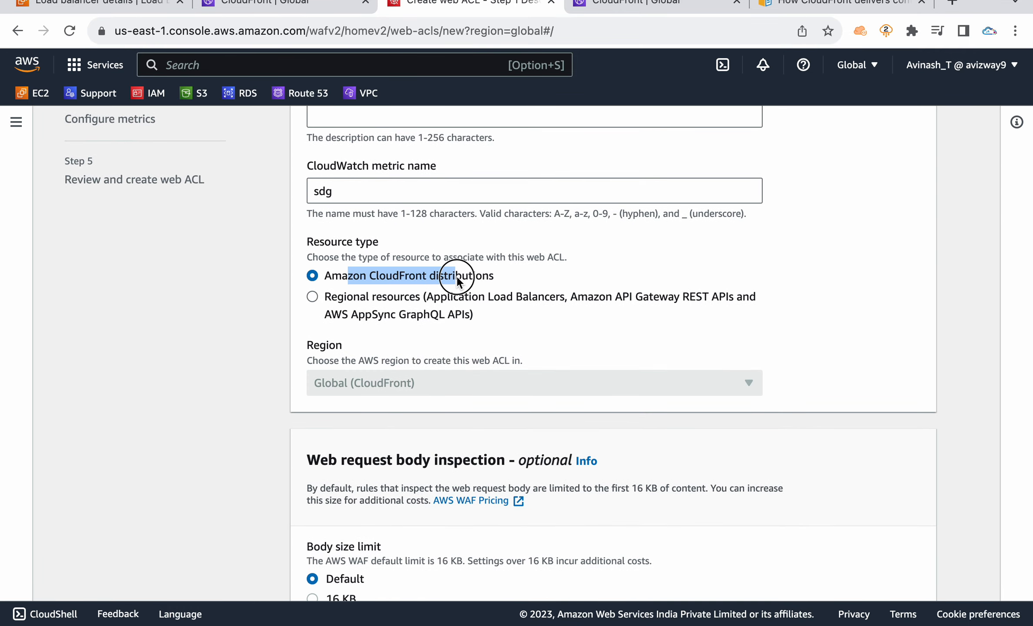
{"action": "scroll", "coordinate": [457, 276], "scroll_direction": "down", "scroll_amount": 5}
{"action": "scroll", "coordinate": [519, 456], "scroll_direction": "down", "scroll_amount": 4}
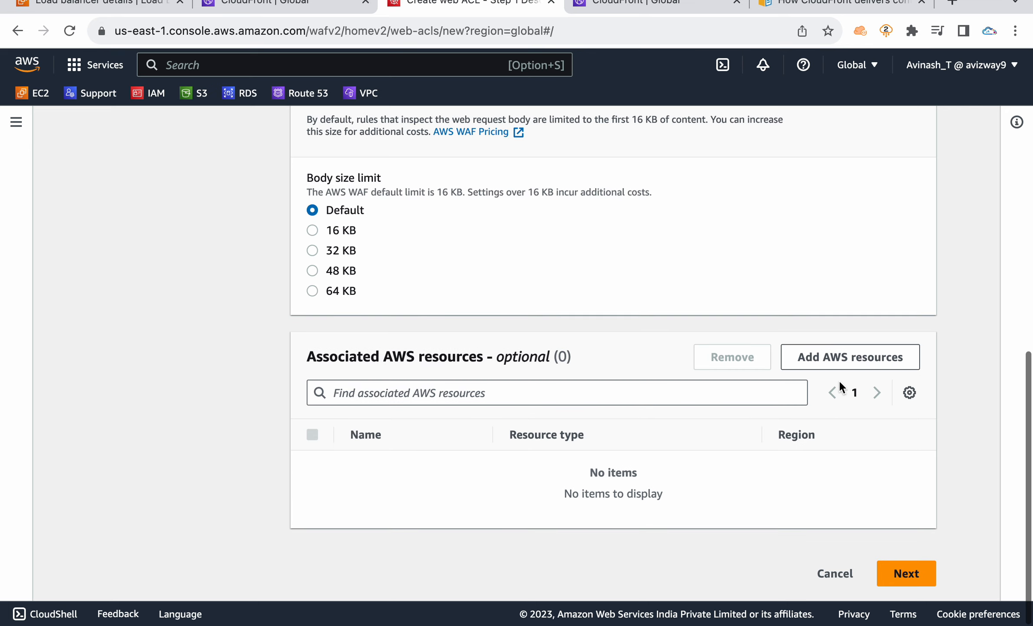
Step: Check which CloudFront distributions can be associated with the web ACL, cancel the selection and close the WAF tab
{"action": "left_click", "coordinate": [826, 358]}
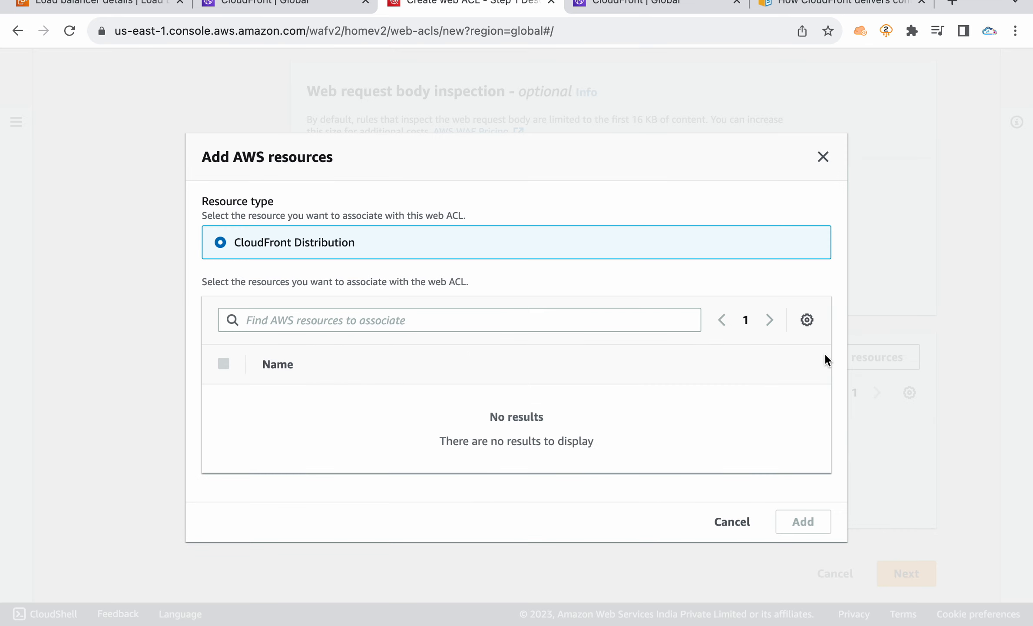
{"action": "left_click", "coordinate": [732, 521]}
{"action": "left_click", "coordinate": [551, 2]}
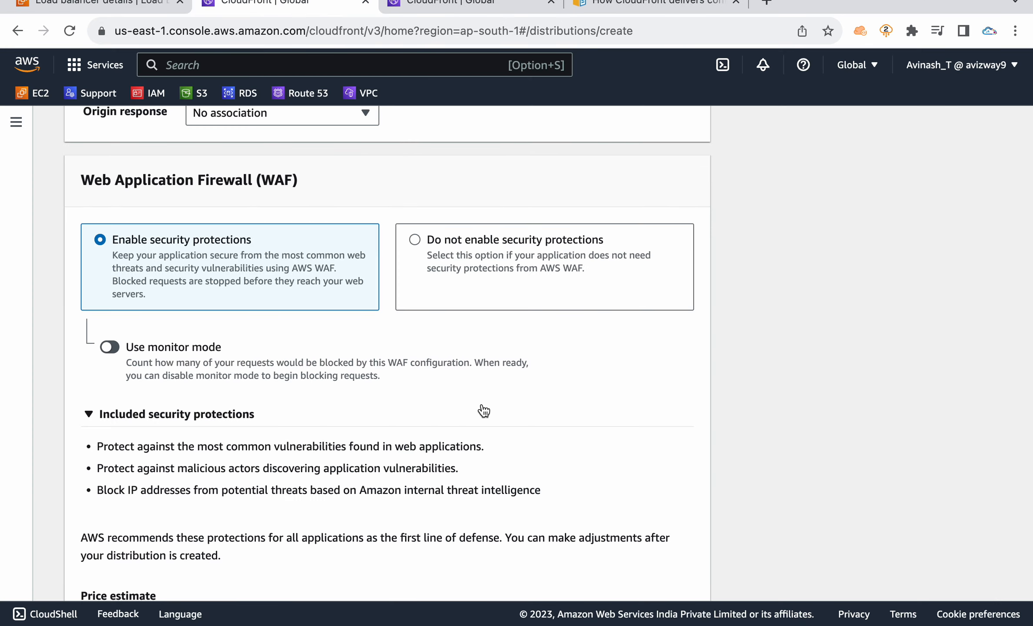
Step: Set the distribution's Web Application Firewall option to Do not enable security protections
{"action": "left_click_drag", "start_coordinate": [122, 240], "coordinate": [244, 274]}
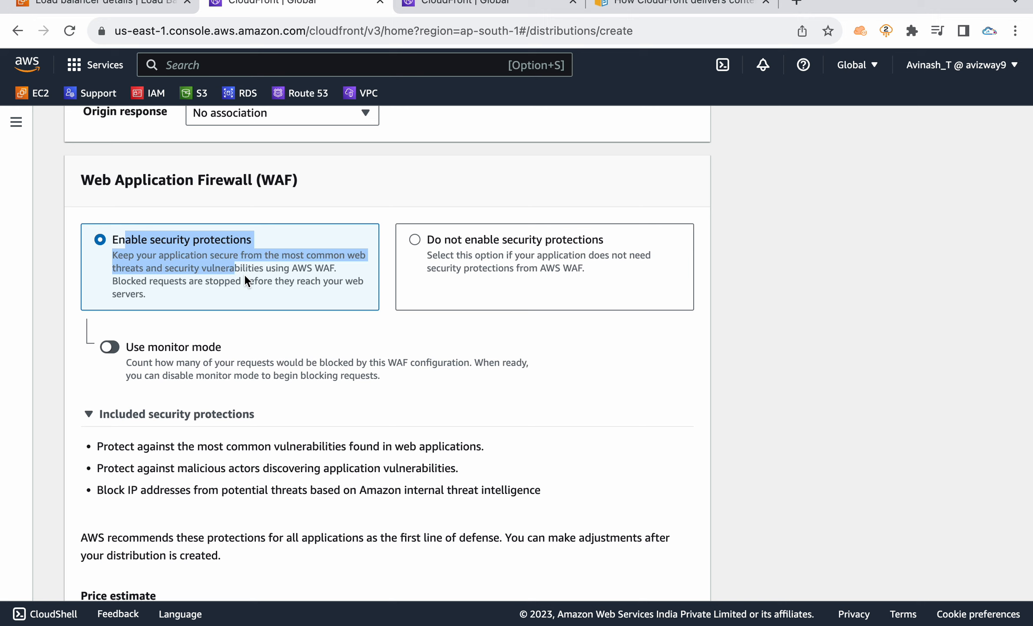
{"action": "left_click", "coordinate": [778, 283]}
{"action": "left_click", "coordinate": [522, 264]}
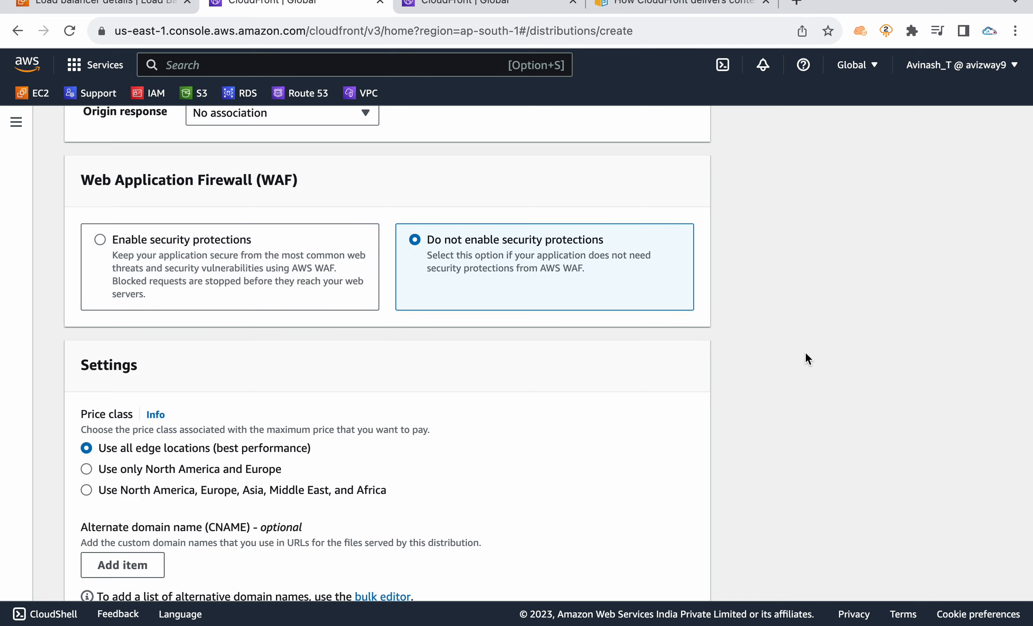
{"action": "scroll", "coordinate": [805, 353], "scroll_direction": "down", "scroll_amount": 2}
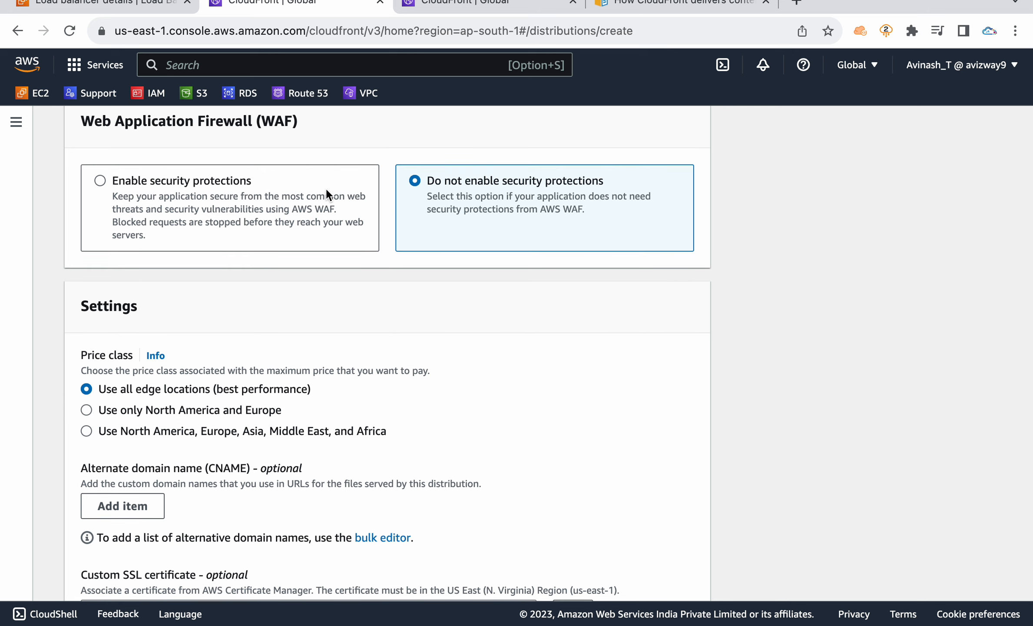
{"action": "double_click", "coordinate": [275, 117]}
{"action": "left_click", "coordinate": [869, 406]}
Step: Try the North America and Europe price class and switch it to Use North America, Europe, Asia, Middle East, and Africa
{"action": "scroll", "coordinate": [769, 367], "scroll_direction": "down", "scroll_amount": 2}
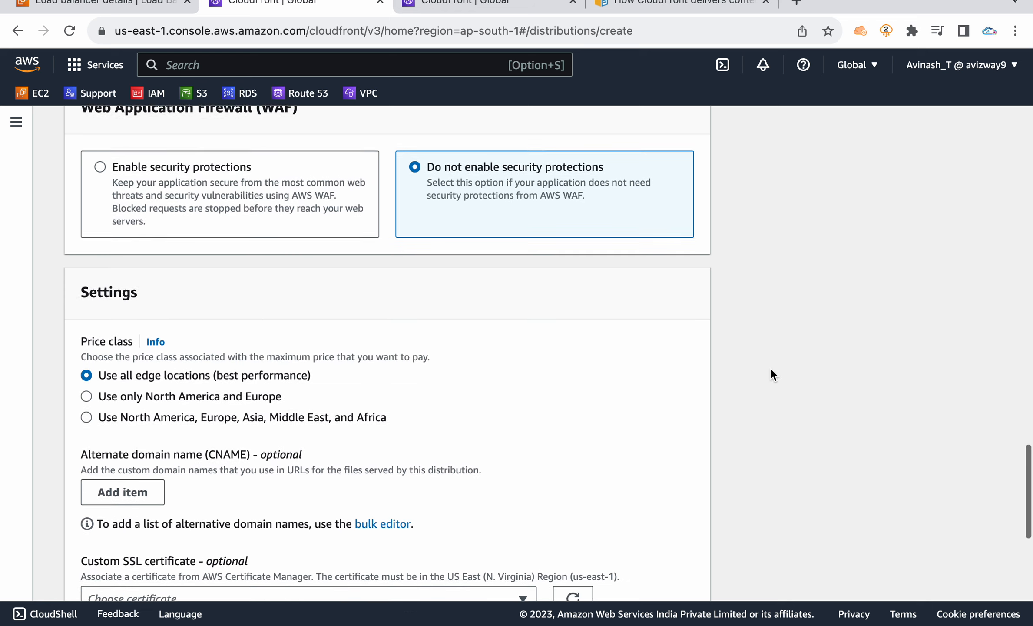
{"action": "triple_click", "coordinate": [149, 313]}
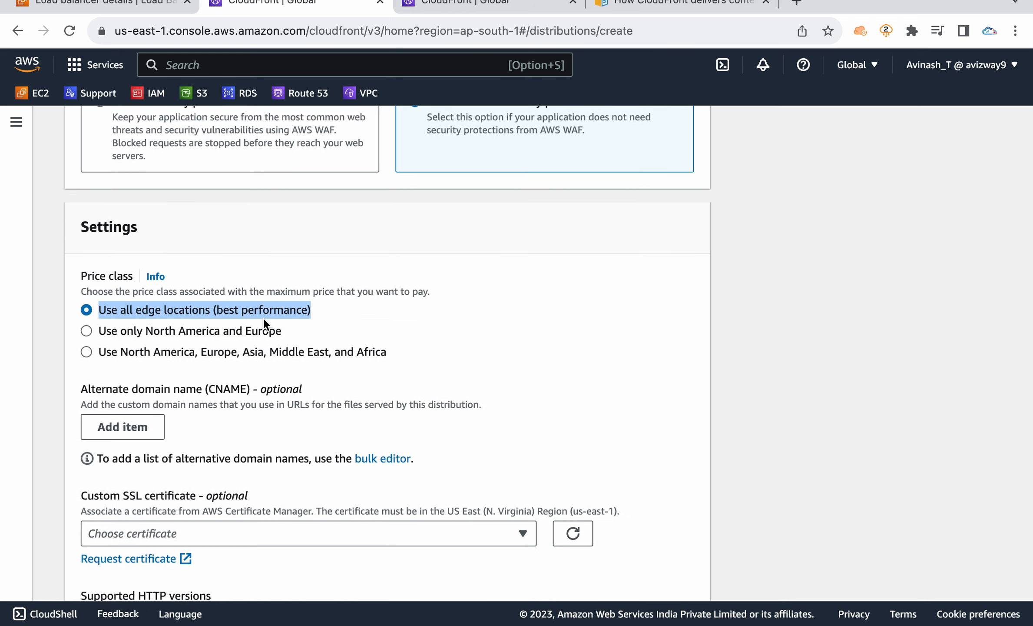
{"action": "left_click", "coordinate": [219, 331]}
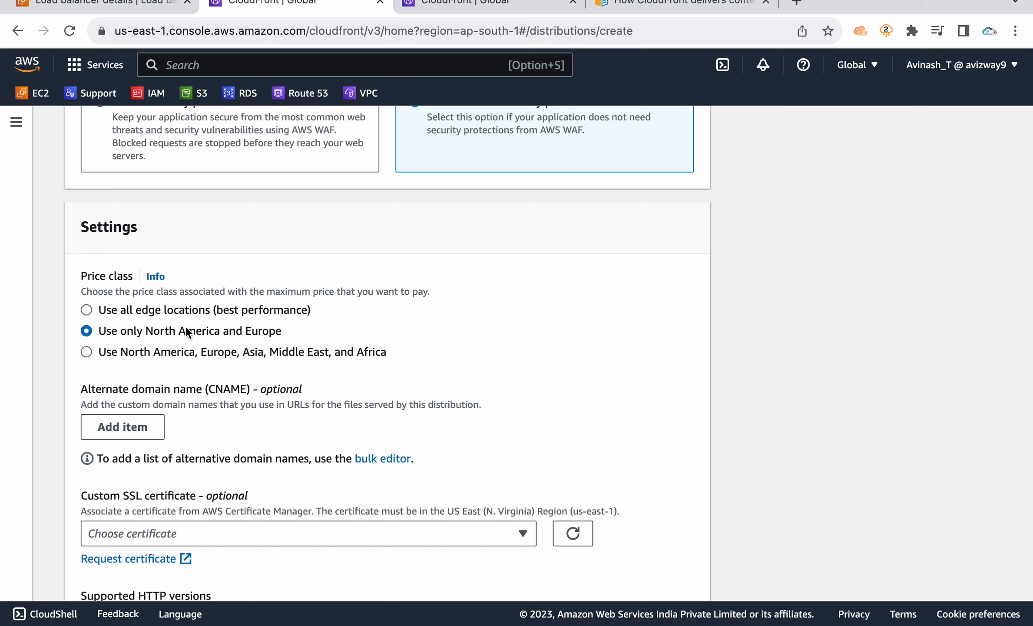
{"action": "left_click", "coordinate": [166, 331]}
{"action": "left_click_drag", "start_coordinate": [166, 333], "coordinate": [256, 337]}
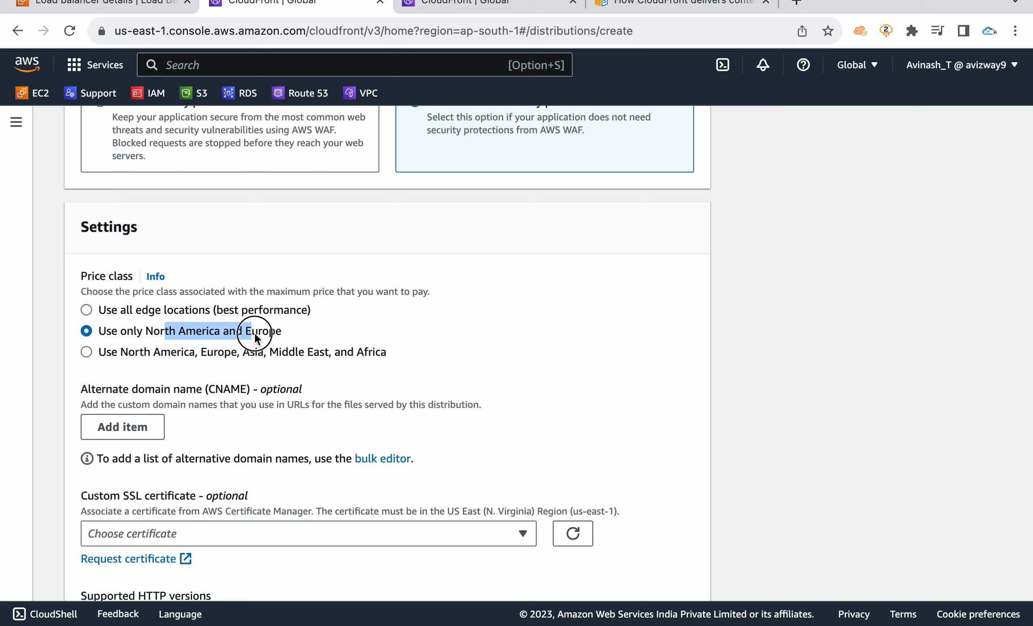
{"action": "left_click", "coordinate": [184, 353]}
{"action": "left_click_drag", "start_coordinate": [143, 354], "coordinate": [307, 368]}
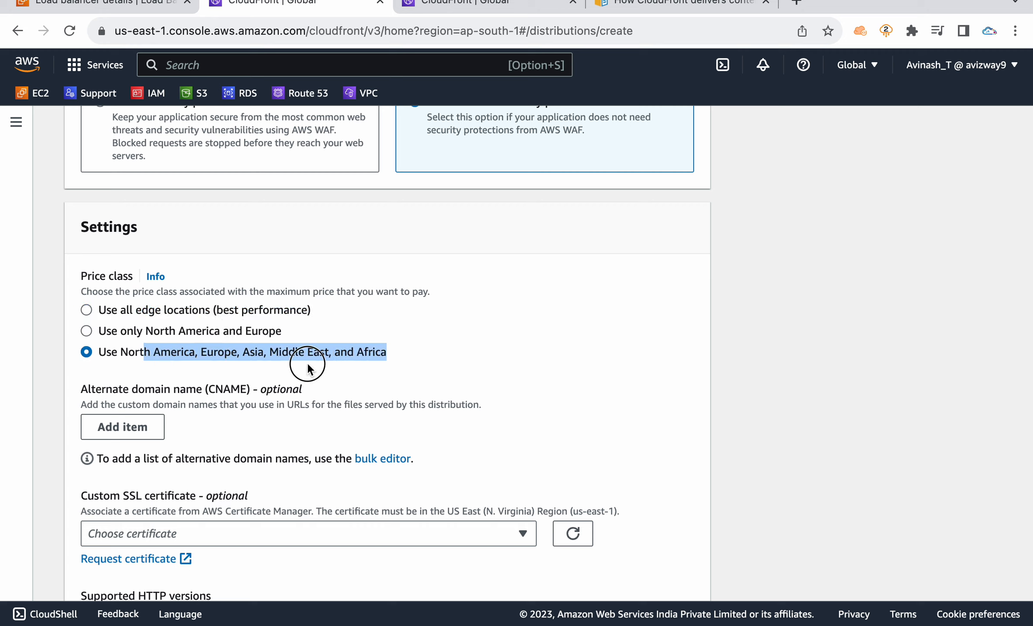
{"action": "left_click", "coordinate": [414, 351]}
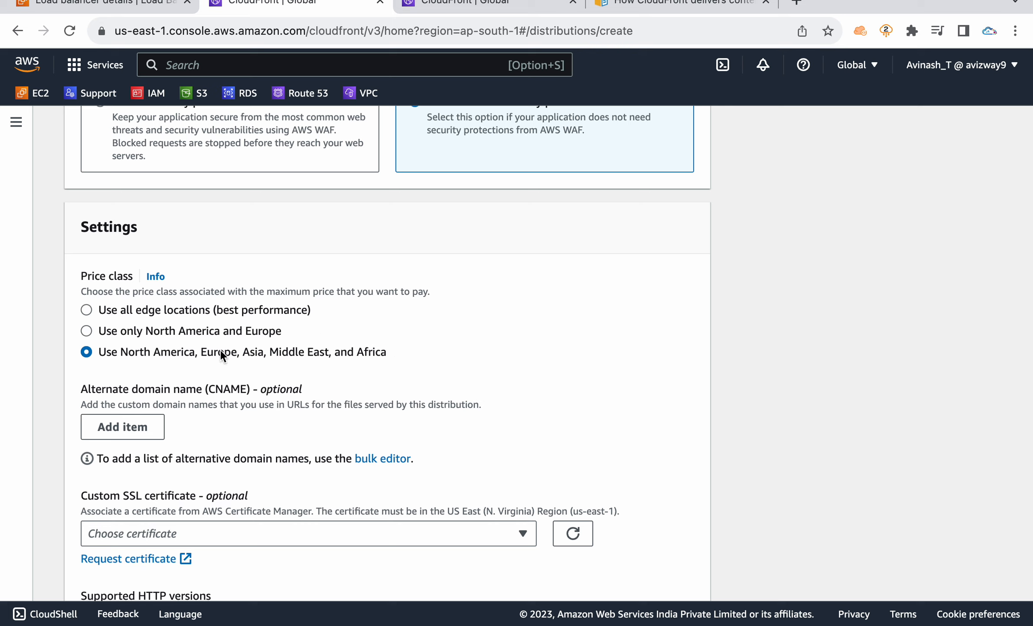
Step: Set the distribution's price class to Use all edge locations (best performance)
{"action": "left_click", "coordinate": [179, 308]}
{"action": "triple_click", "coordinate": [179, 318]}
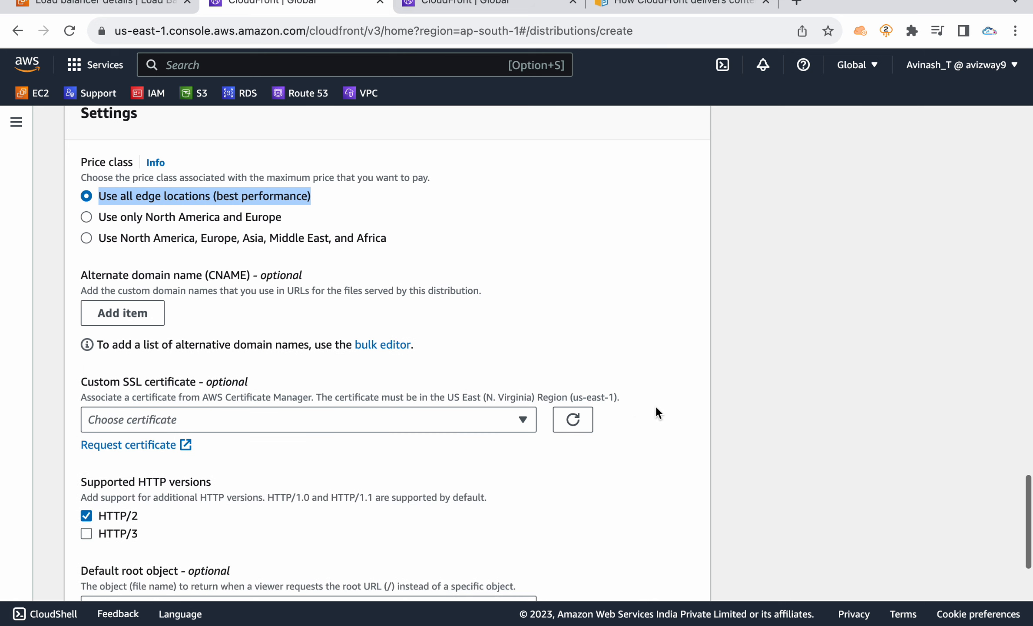
{"action": "scroll", "coordinate": [679, 386], "scroll_direction": "up", "scroll_amount": 2}
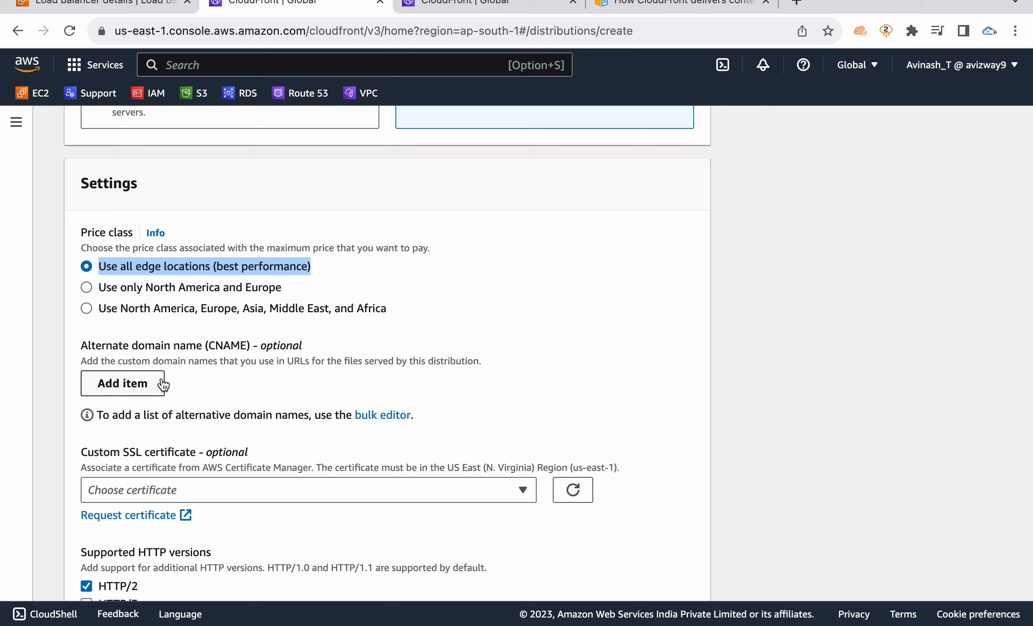
Step: Add learnaws.co.in as an alternate domain name and select the learnaws.co.in ACM certificate as the custom SSL certificate
{"action": "left_click", "coordinate": [144, 381]}
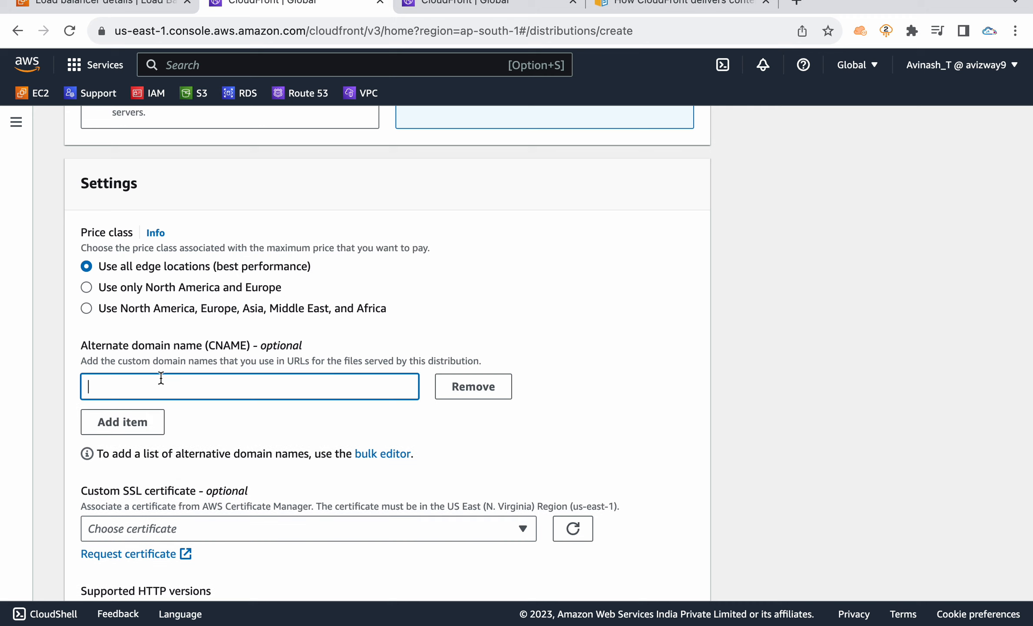
{"action": "left_click", "coordinate": [216, 373]}
{"action": "type", "text": "learnaws.co.in"}
{"action": "left_click", "coordinate": [665, 302]}
{"action": "scroll", "coordinate": [665, 302], "scroll_direction": "down", "scroll_amount": 3}
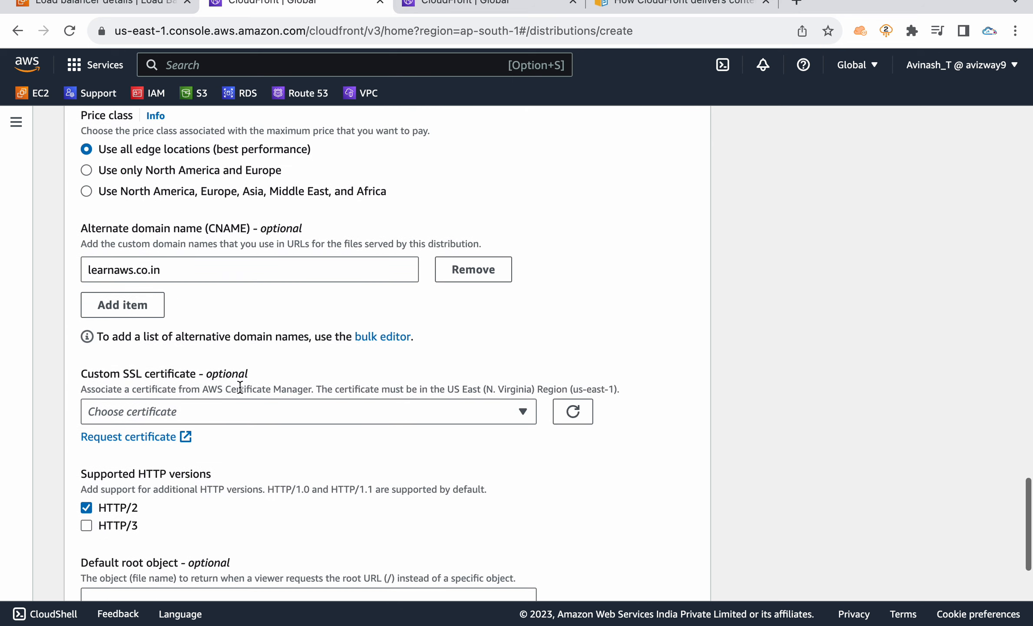
{"action": "left_click", "coordinate": [212, 409]}
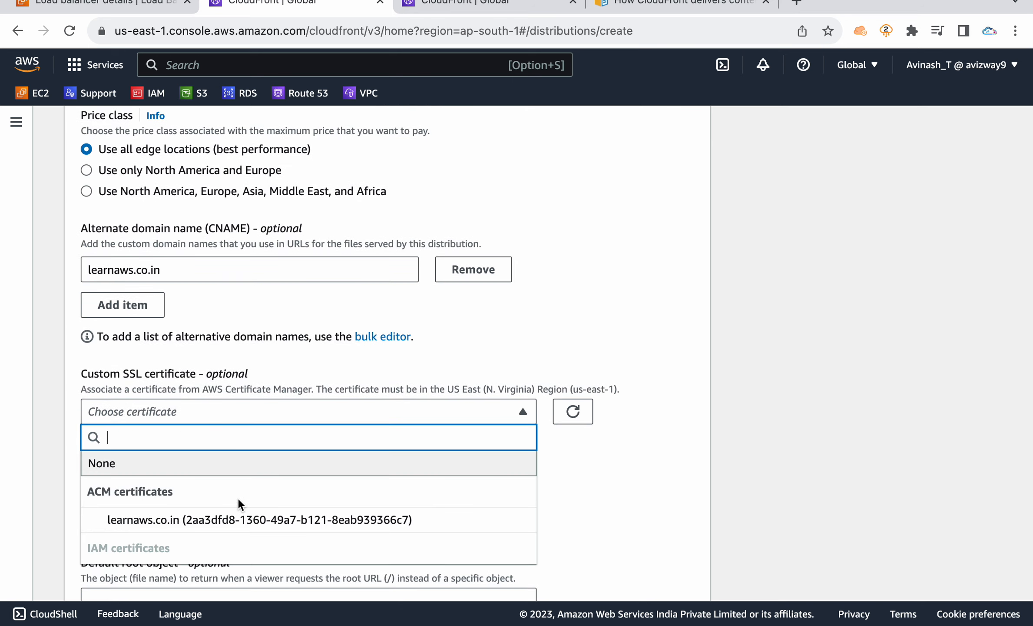
{"action": "left_click", "coordinate": [238, 518]}
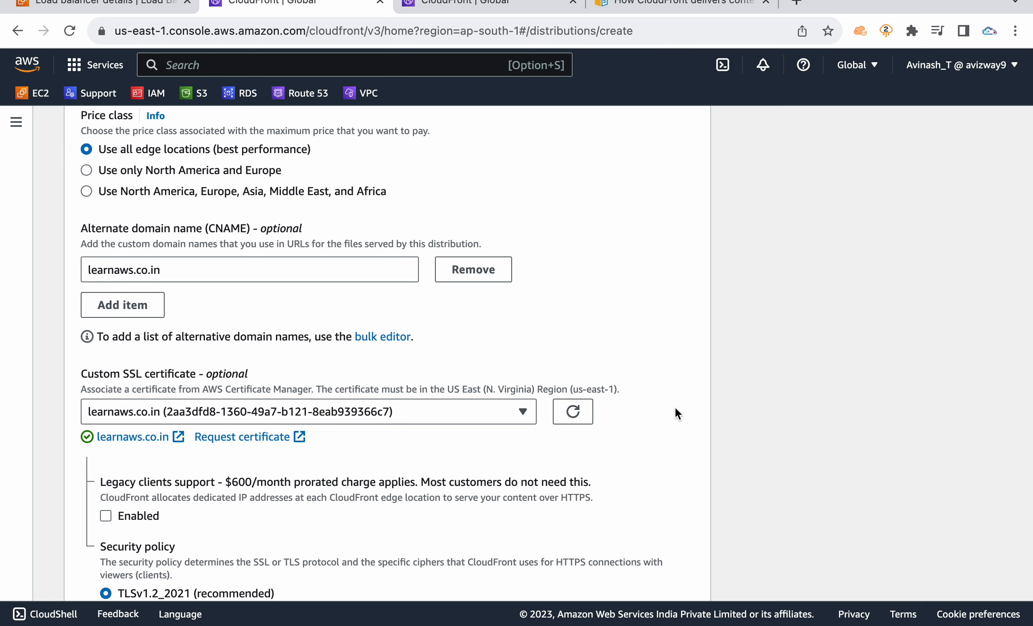
Step: Examine the security policy choices and the standard logging options, keeping standard logging set to Off
{"action": "scroll", "coordinate": [675, 408], "scroll_direction": "down", "scroll_amount": 7}
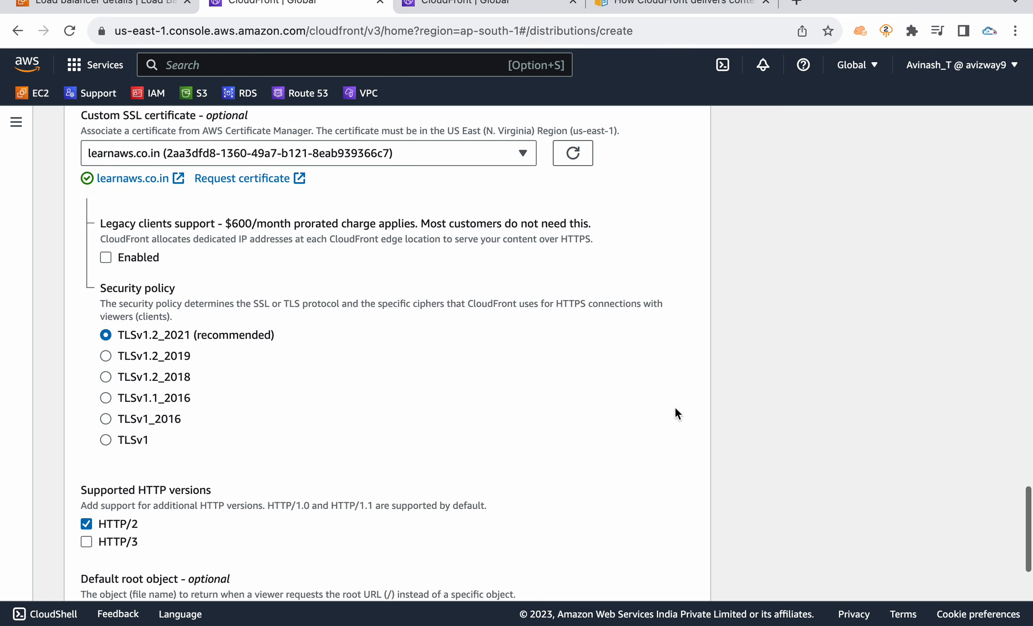
{"action": "scroll", "coordinate": [675, 408], "scroll_direction": "down", "scroll_amount": 1}
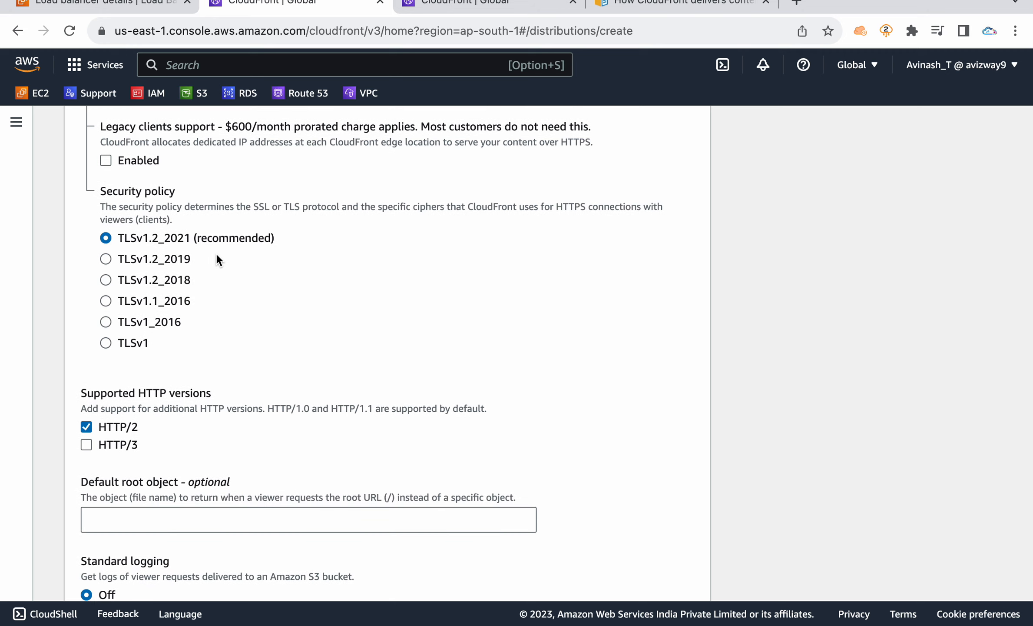
{"action": "scroll", "coordinate": [802, 350], "scroll_direction": "down", "scroll_amount": 5}
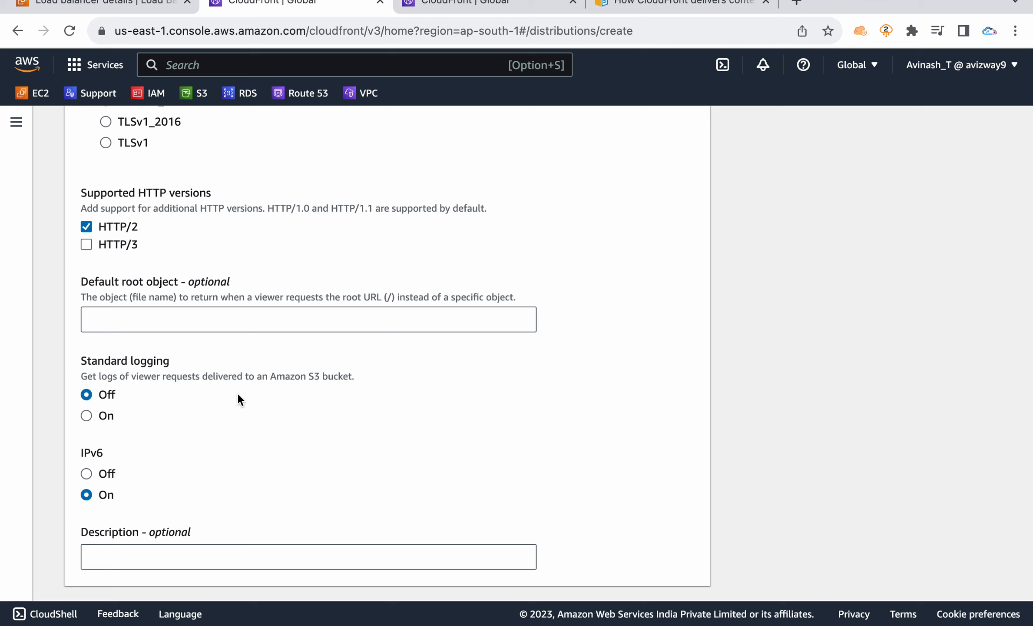
{"action": "left_click", "coordinate": [86, 416]}
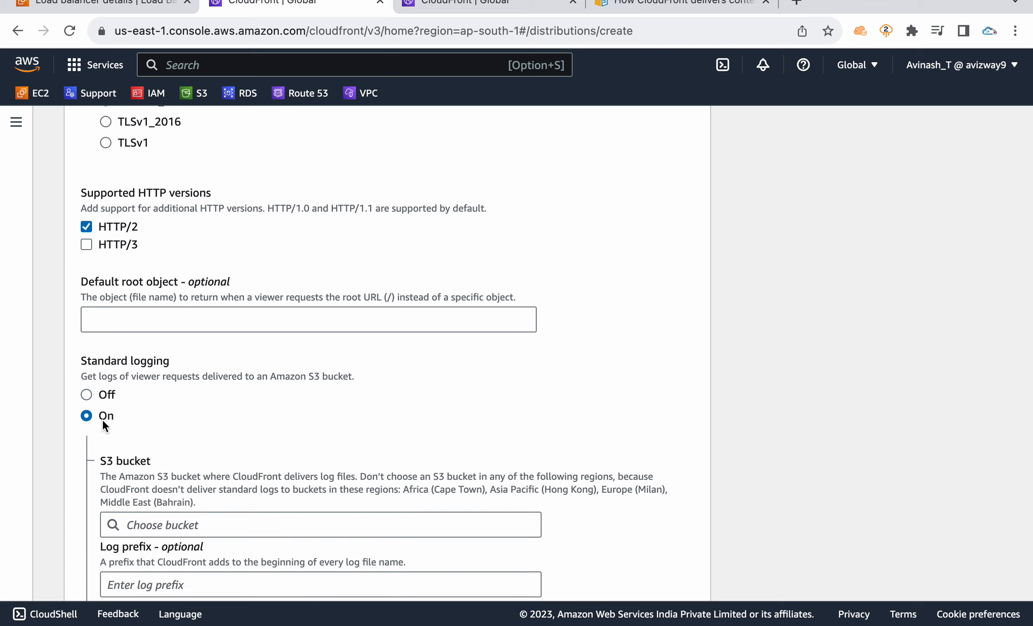
{"action": "scroll", "coordinate": [229, 444], "scroll_direction": "down", "scroll_amount": 4}
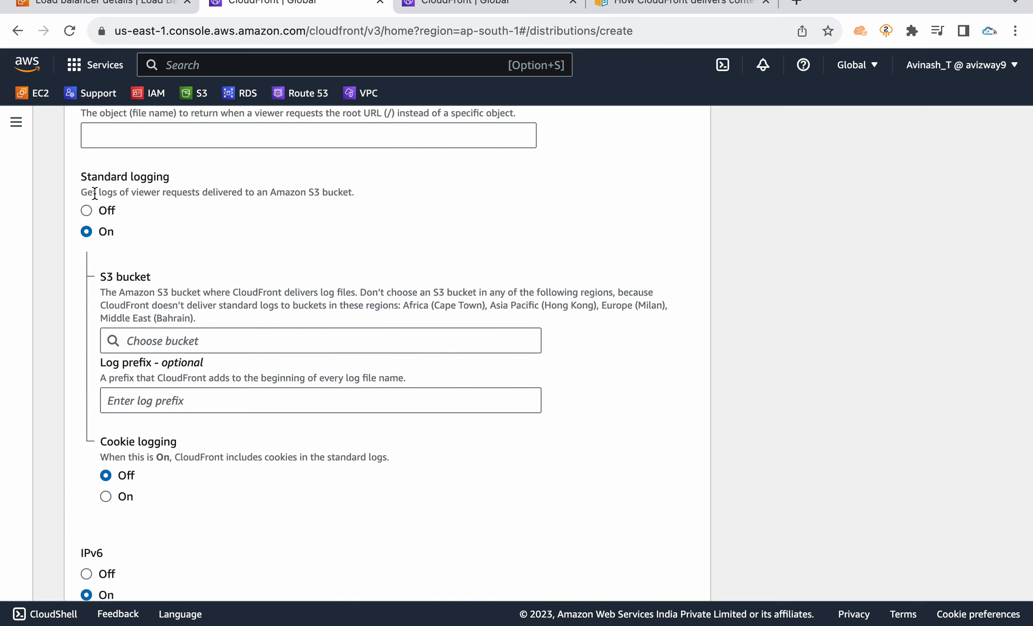
{"action": "left_click", "coordinate": [104, 211]}
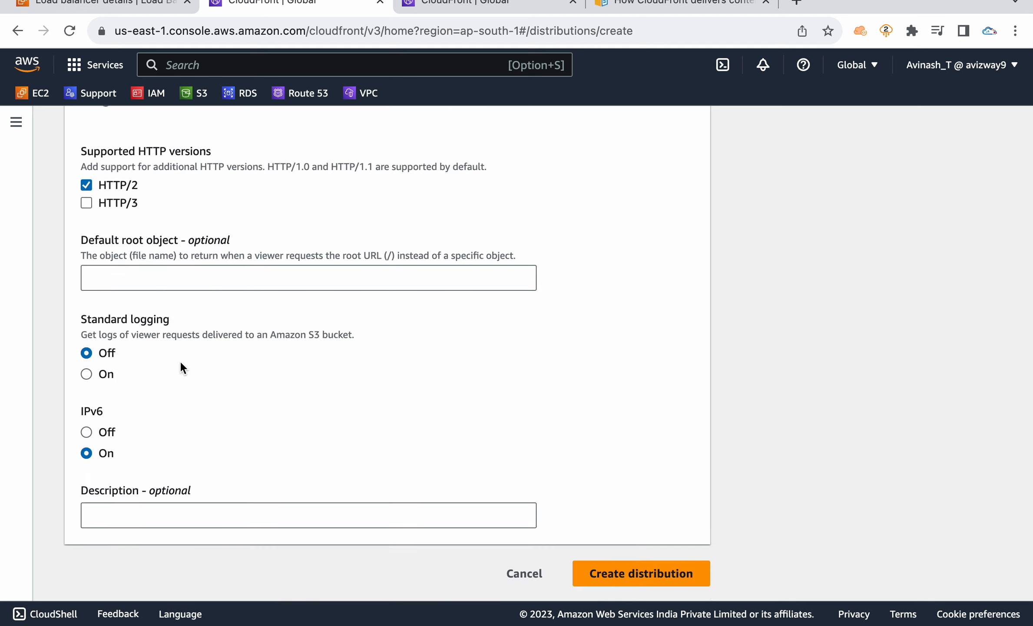
Step: Create the distribution with an empty description and highlight its distribution domain name
{"action": "left_click", "coordinate": [175, 511]}
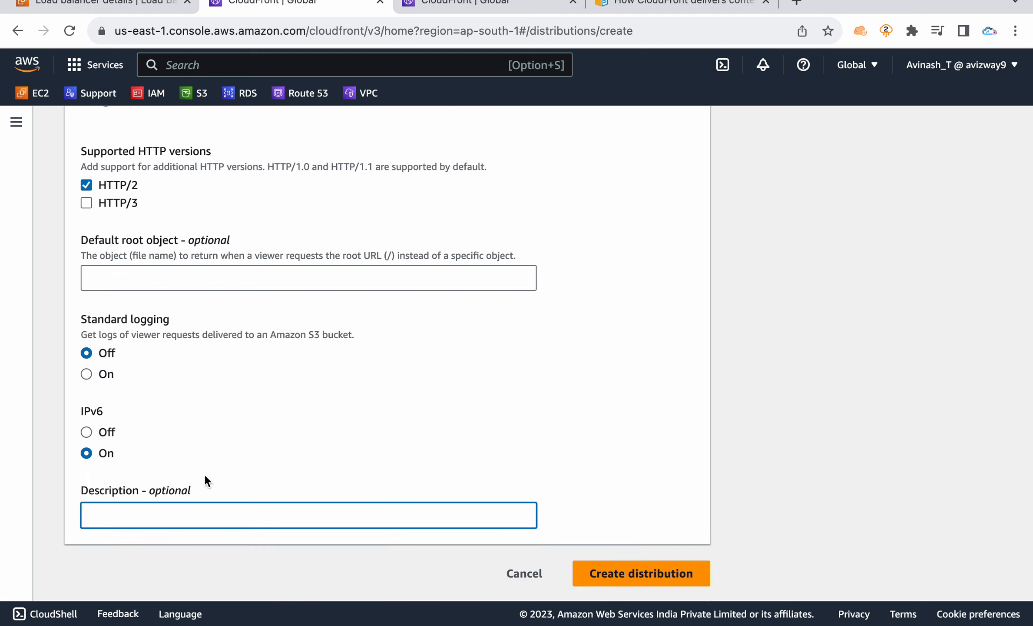
{"action": "left_click", "coordinate": [762, 382]}
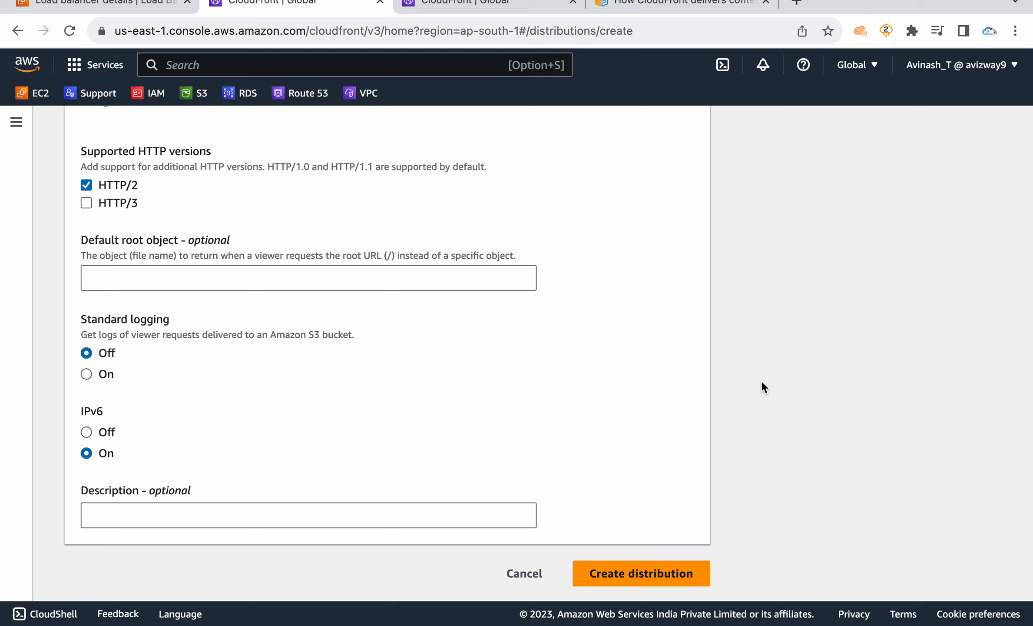
{"action": "left_click", "coordinate": [635, 573]}
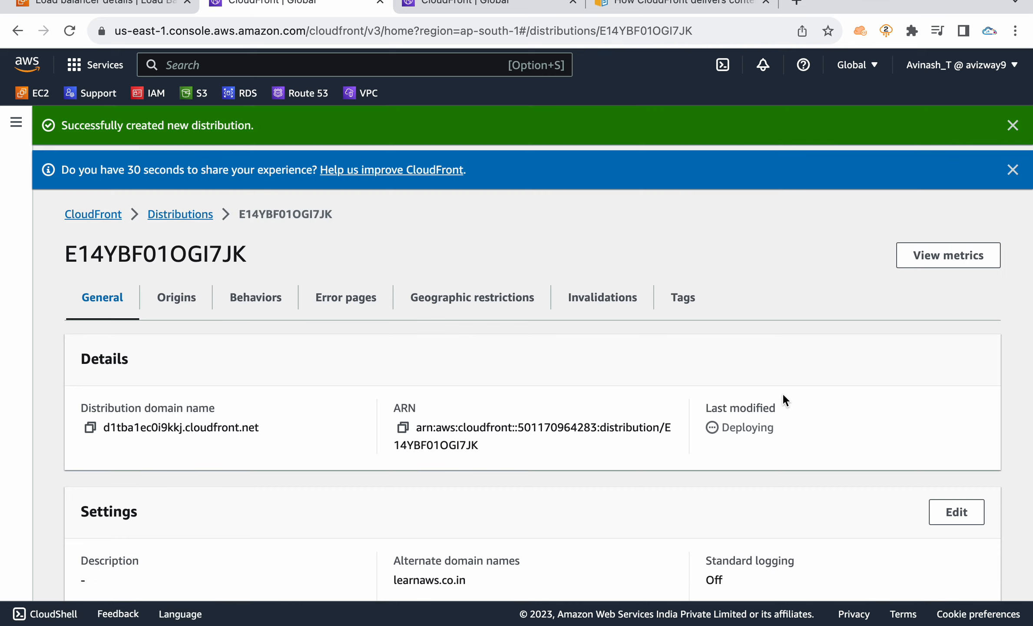
{"action": "double_click", "coordinate": [134, 428]}
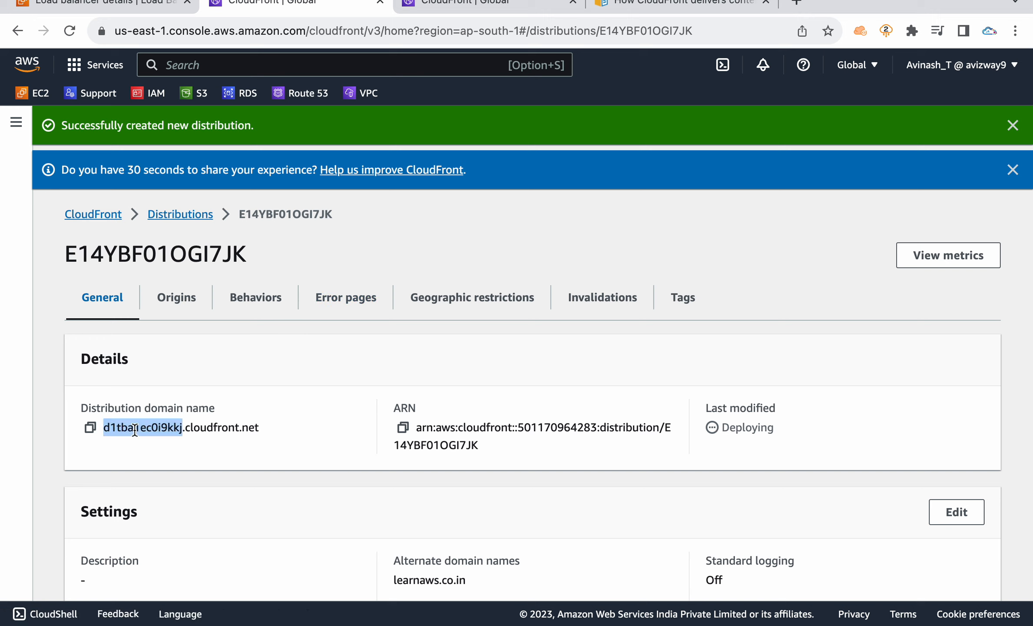
{"action": "triple_click", "coordinate": [194, 427]}
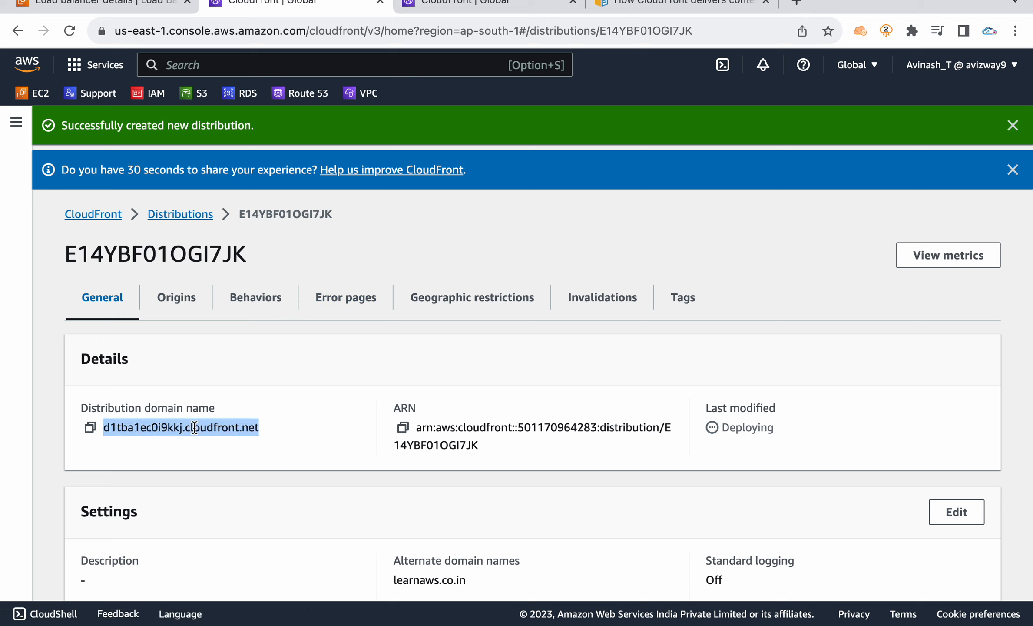
{"action": "left_click", "coordinate": [203, 437]}
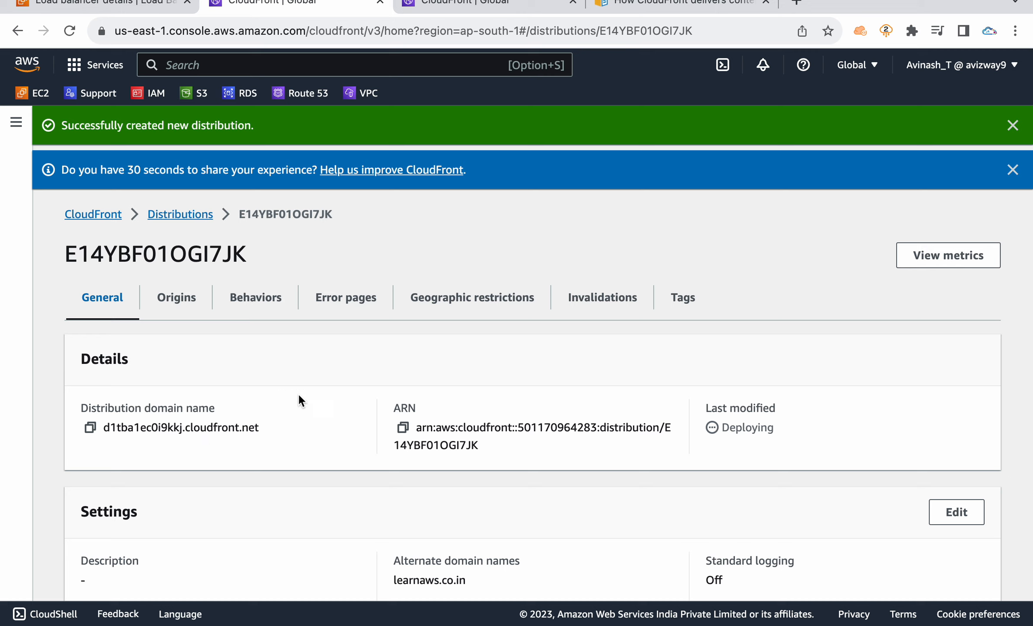
Step: Refresh the app-alb load balancer's details and test its copied DNS name in a new browser tab, closing that tab when done
{"action": "left_click", "coordinate": [138, 4]}
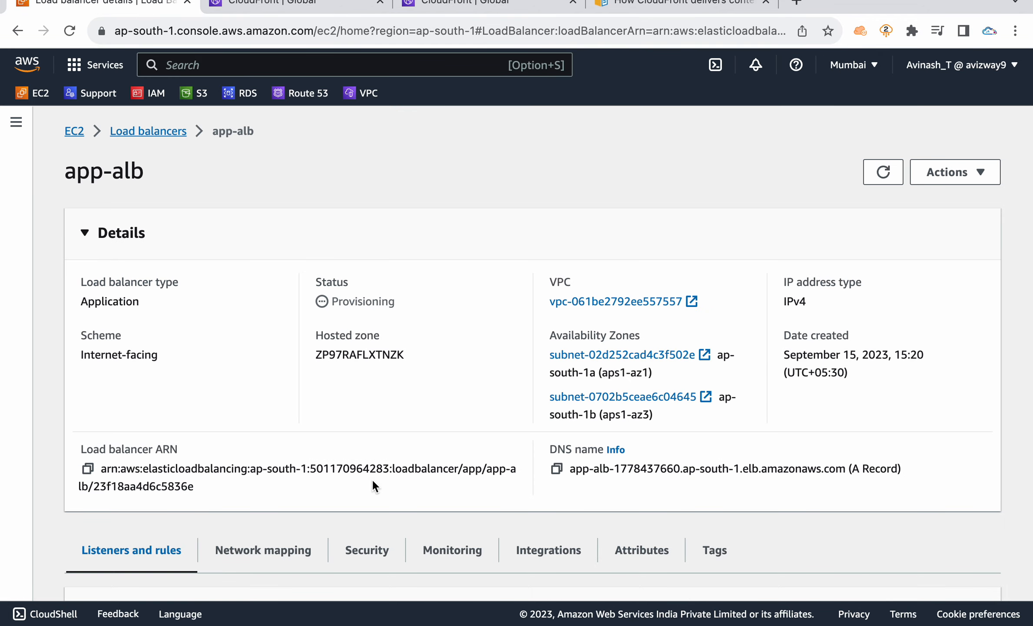
{"action": "left_click", "coordinate": [883, 172]}
{"action": "scroll", "coordinate": [539, 321], "scroll_direction": "down", "scroll_amount": 3}
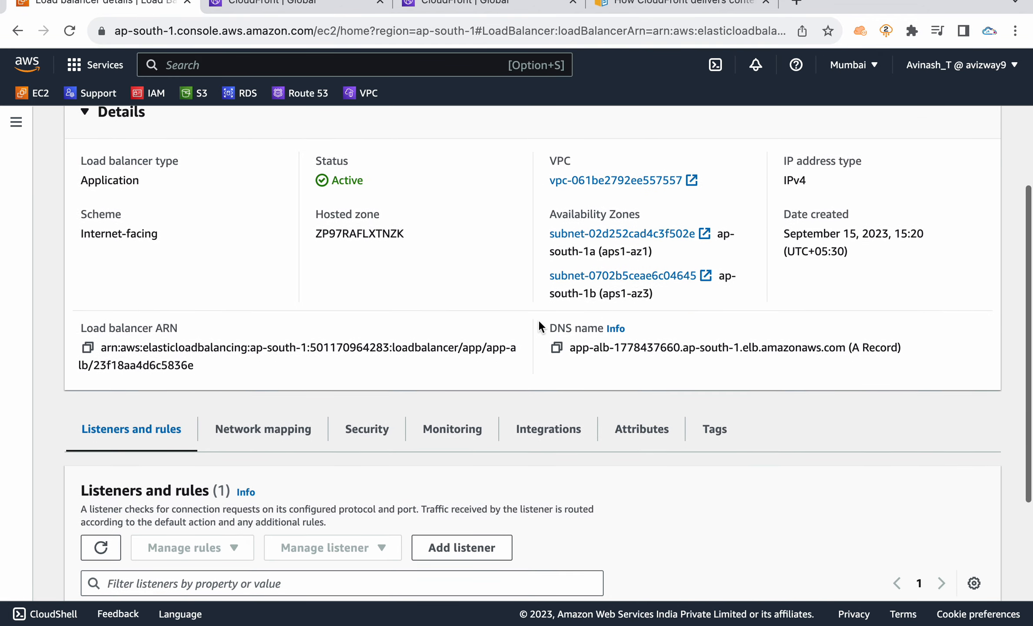
{"action": "left_click", "coordinate": [555, 317]}
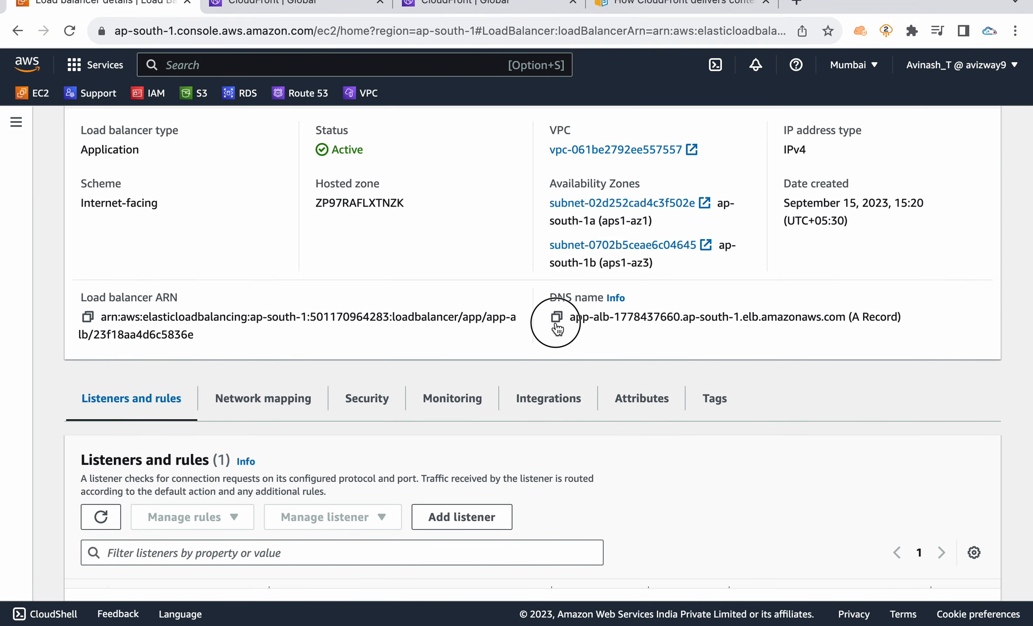
{"action": "left_click", "coordinate": [796, 2]}
{"action": "key", "text": "super+v"}
{"action": "key", "text": "Return"}
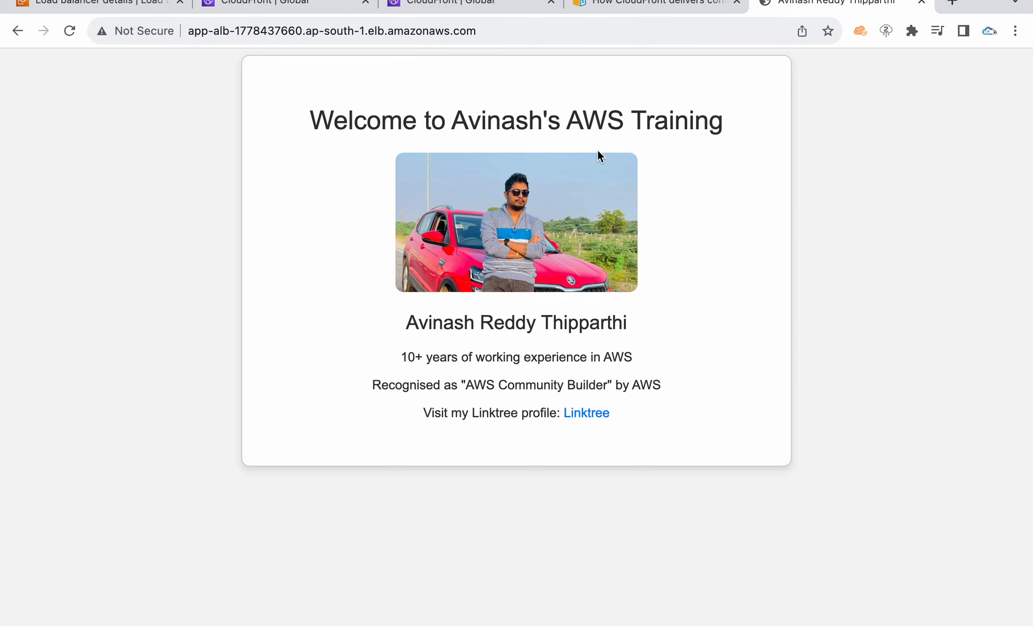
{"action": "left_click", "coordinate": [922, 2]}
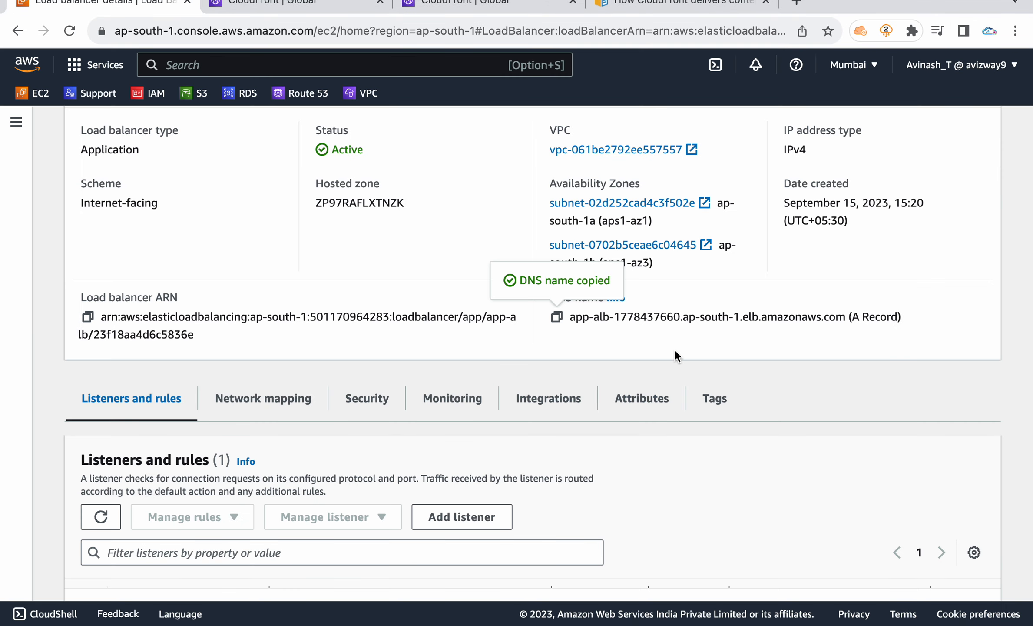
{"action": "scroll", "coordinate": [411, 243], "scroll_direction": "up", "scroll_amount": 4}
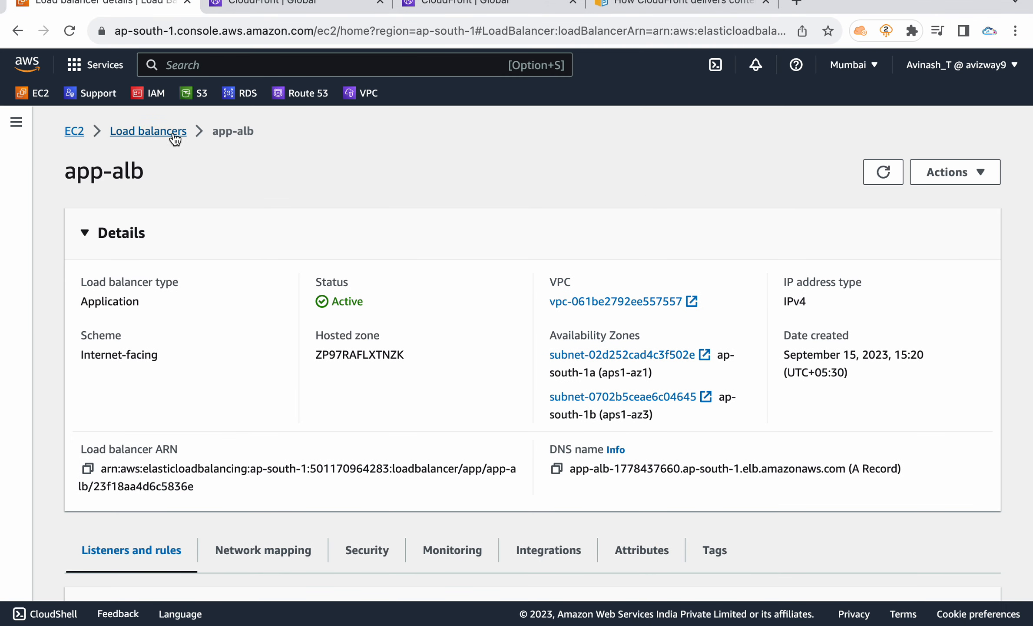
Step: Reload the new CloudFront distribution's page and check its deployment status and general settings
{"action": "left_click", "coordinate": [285, 13]}
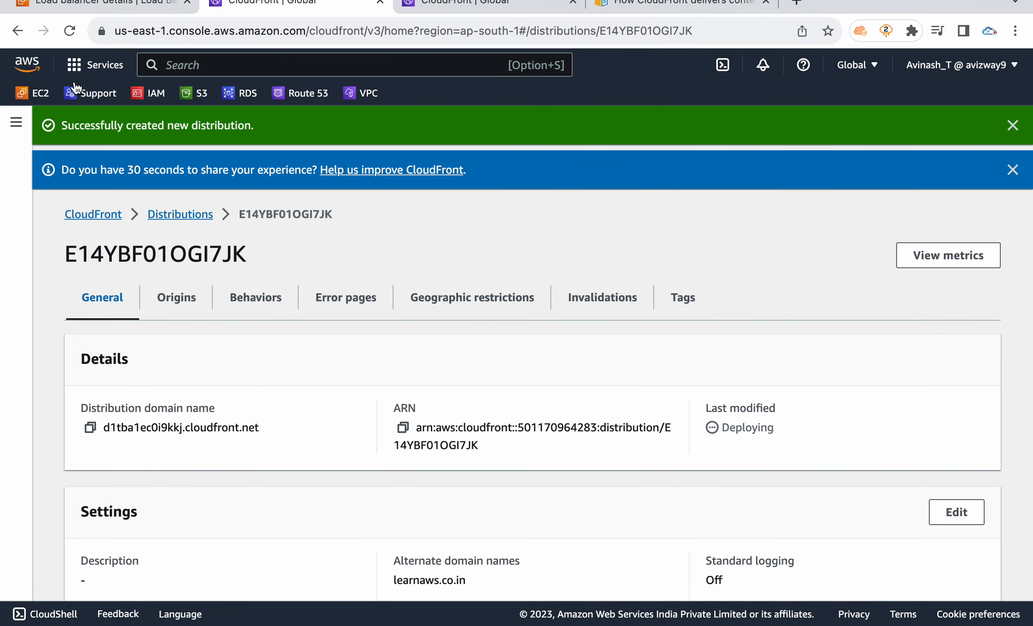
{"action": "left_click", "coordinate": [69, 31]}
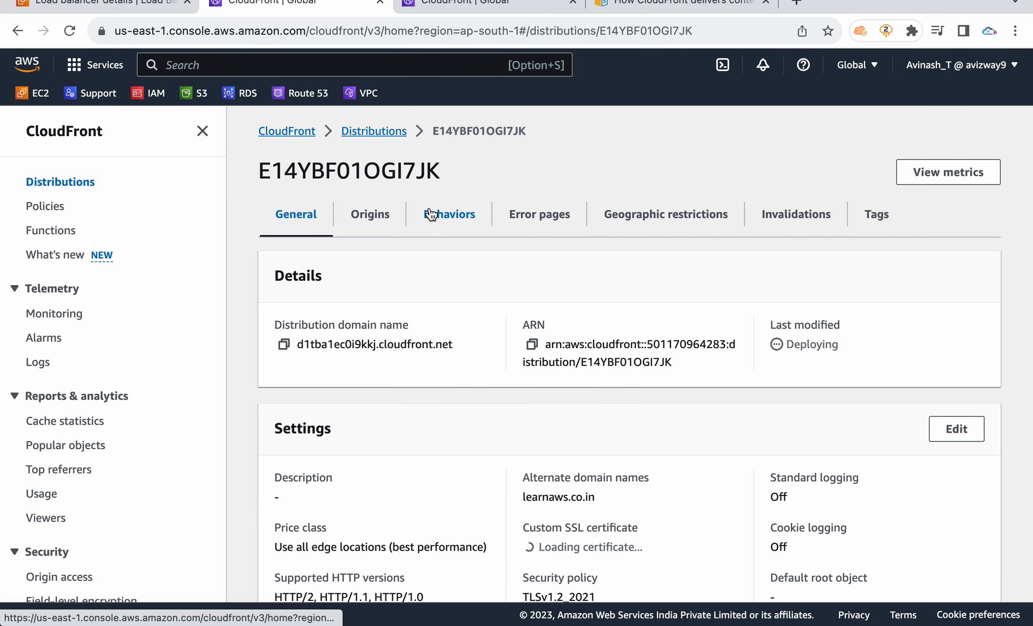
{"action": "left_click", "coordinate": [202, 131]}
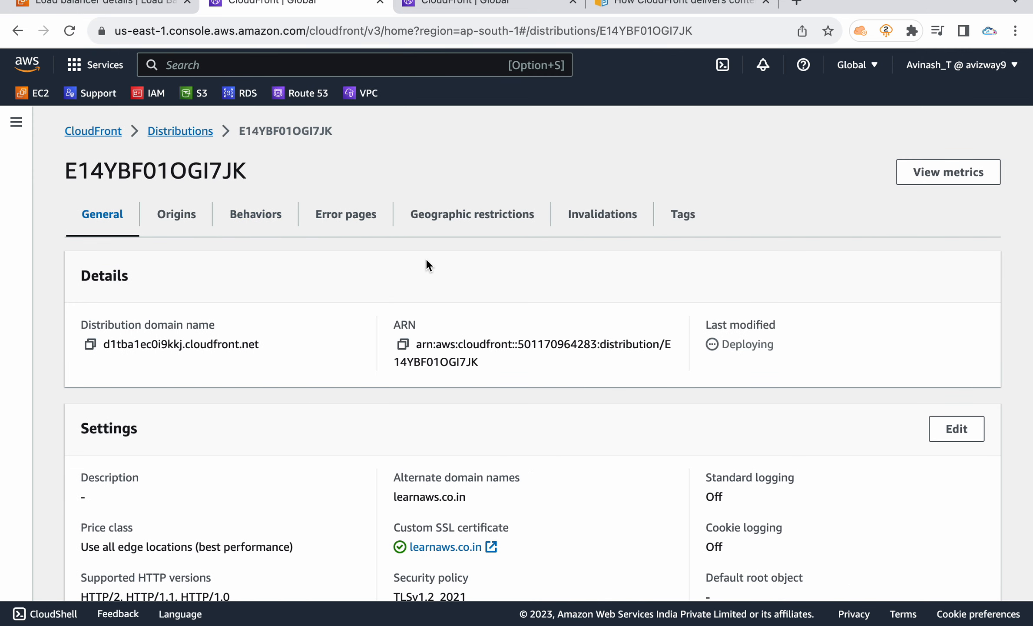
{"action": "scroll", "coordinate": [439, 173], "scroll_direction": "down", "scroll_amount": 3}
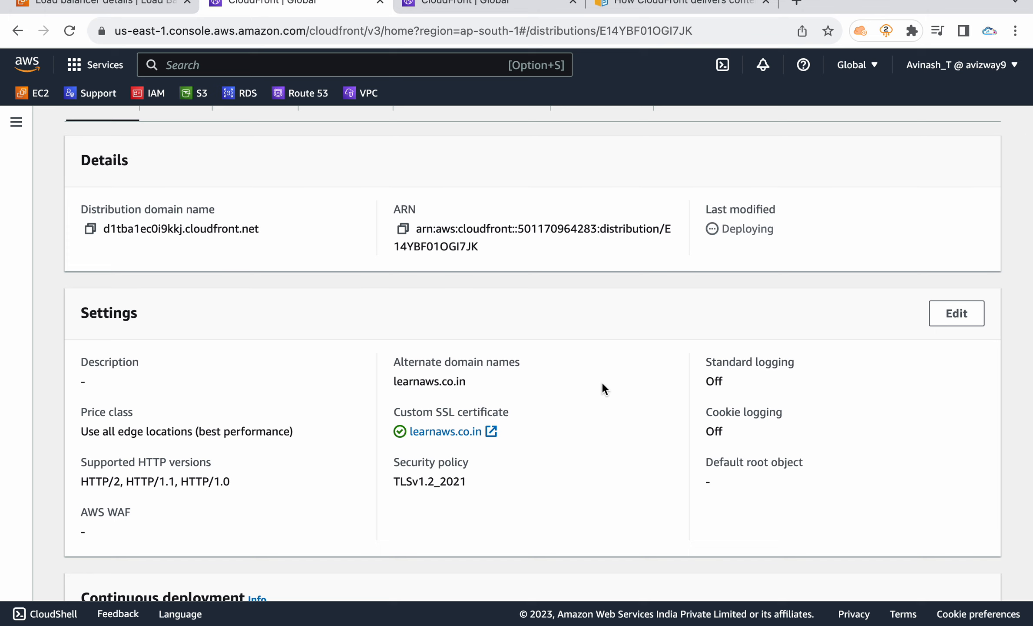
{"action": "scroll", "coordinate": [602, 381], "scroll_direction": "up", "scroll_amount": 3}
{"action": "scroll", "coordinate": [602, 381], "scroll_direction": "down", "scroll_amount": 1}
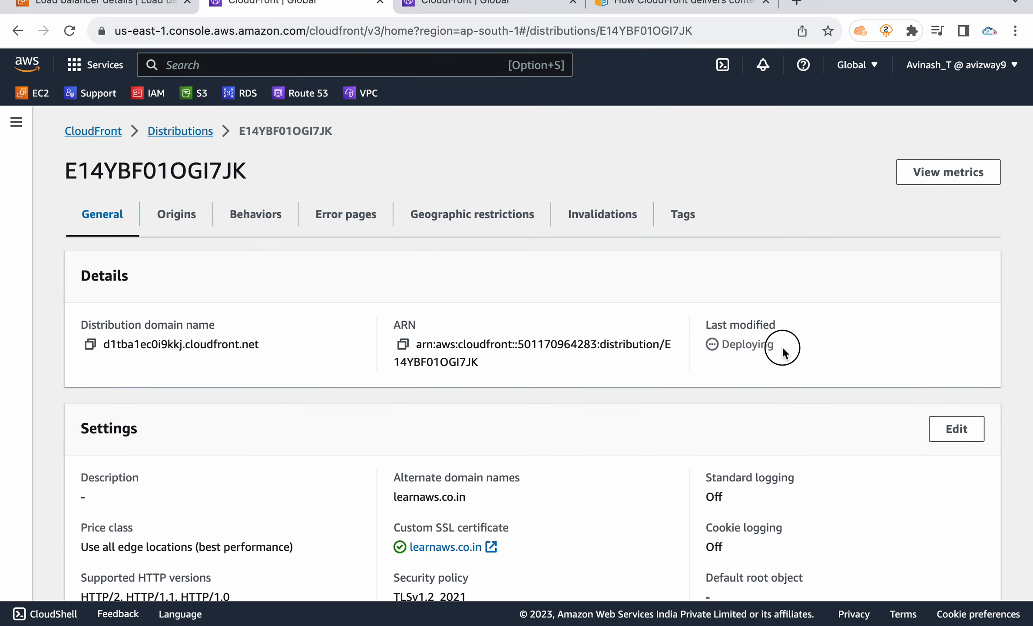
{"action": "left_click_drag", "start_coordinate": [782, 352], "coordinate": [722, 343]}
Step: Open Route 53 in a new browser tab and show the records of the learnaws.co.in hosted zone
{"action": "left_click", "coordinate": [304, 93], "text": "super"}
{"action": "left_click", "coordinate": [456, 5]}
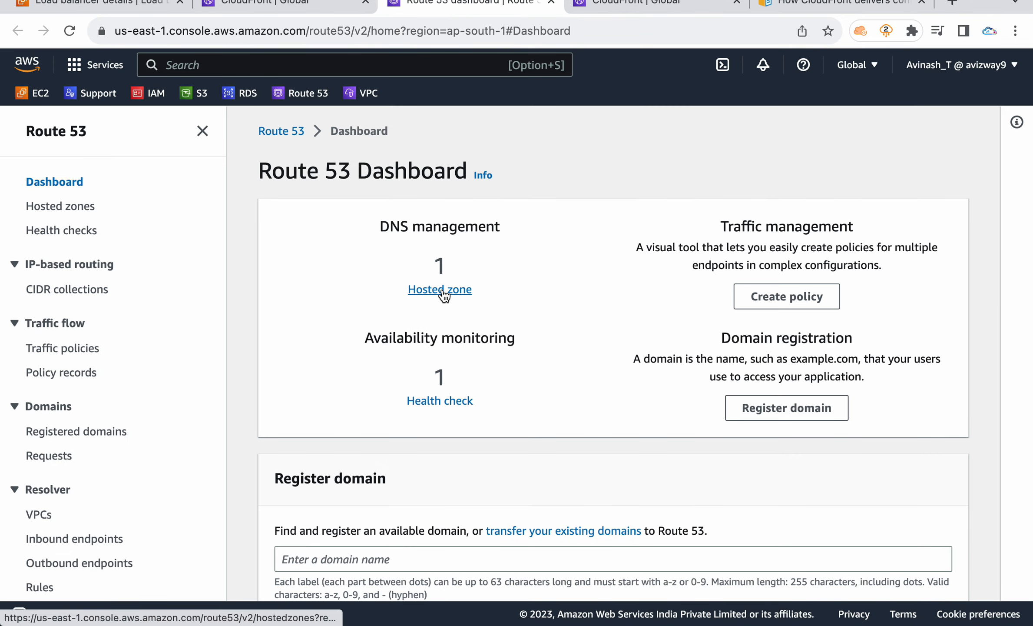
{"action": "left_click", "coordinate": [439, 289]}
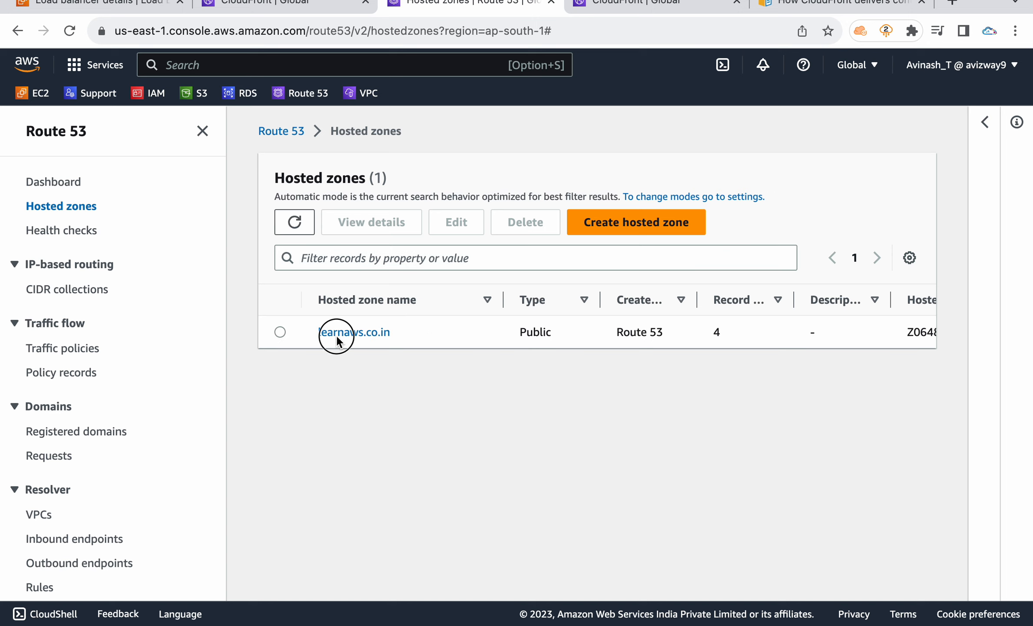
{"action": "left_click", "coordinate": [336, 336]}
{"action": "left_click", "coordinate": [203, 131]}
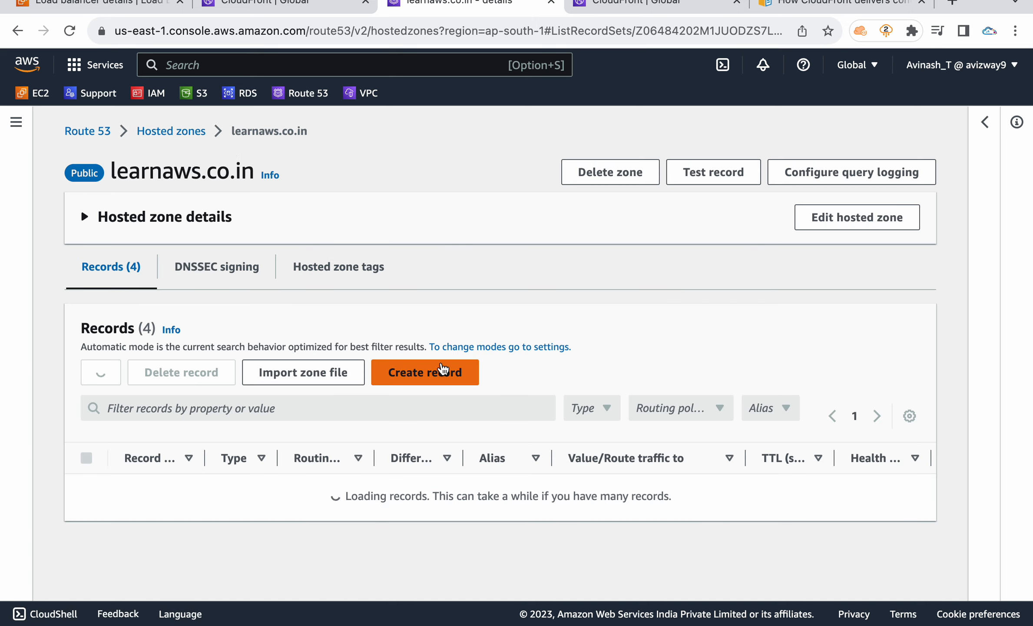
Step: Delete the learnaws.co.in A alias record that routes to a CloudFront domain
{"action": "scroll", "coordinate": [516, 290], "scroll_direction": "down", "scroll_amount": 2}
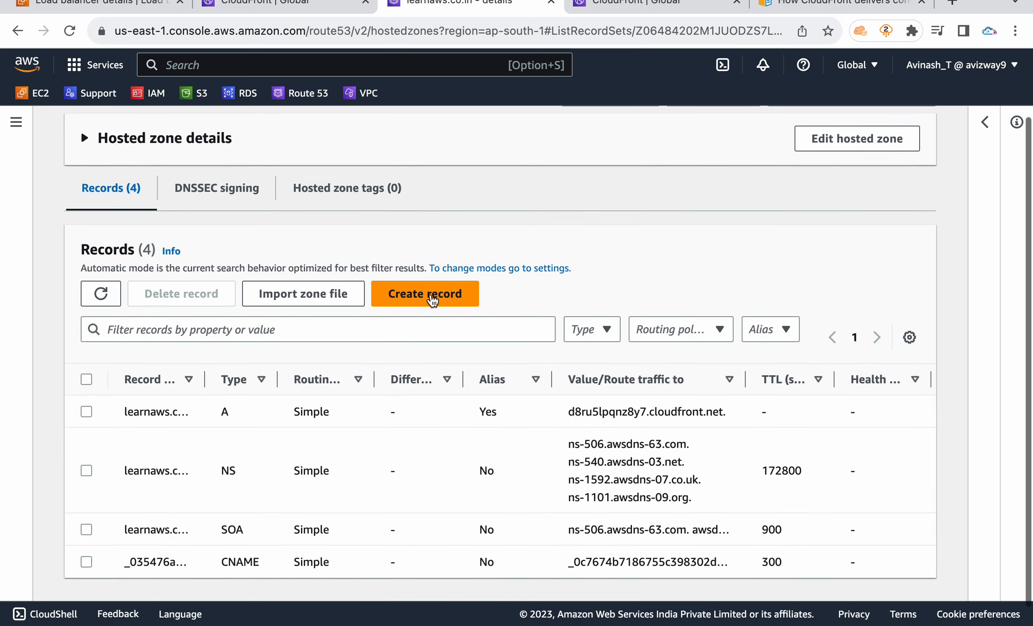
{"action": "left_click", "coordinate": [87, 411]}
{"action": "left_click", "coordinate": [191, 329]}
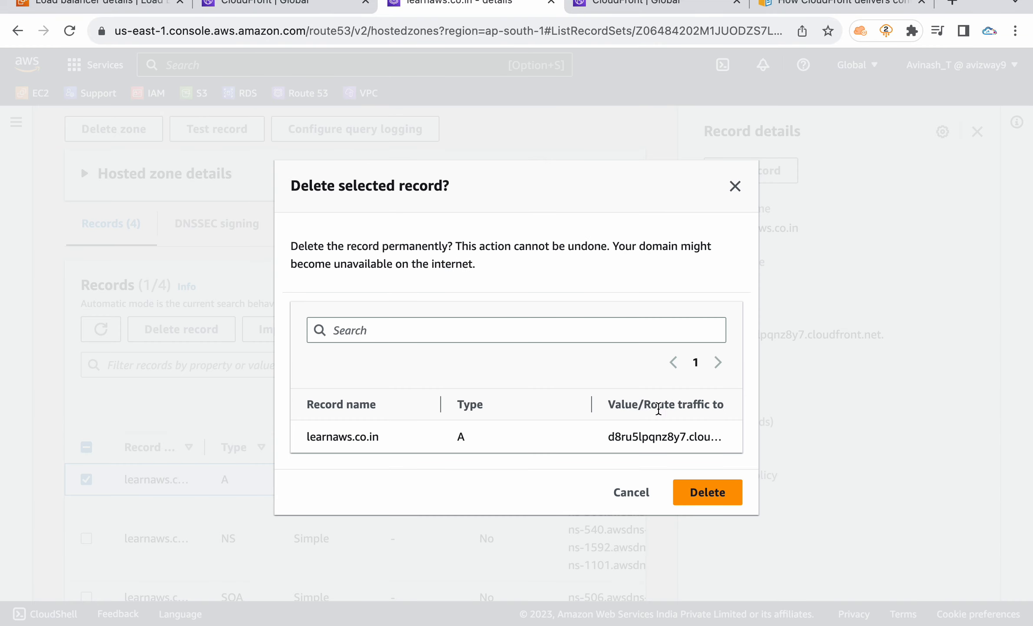
{"action": "left_click", "coordinate": [712, 491]}
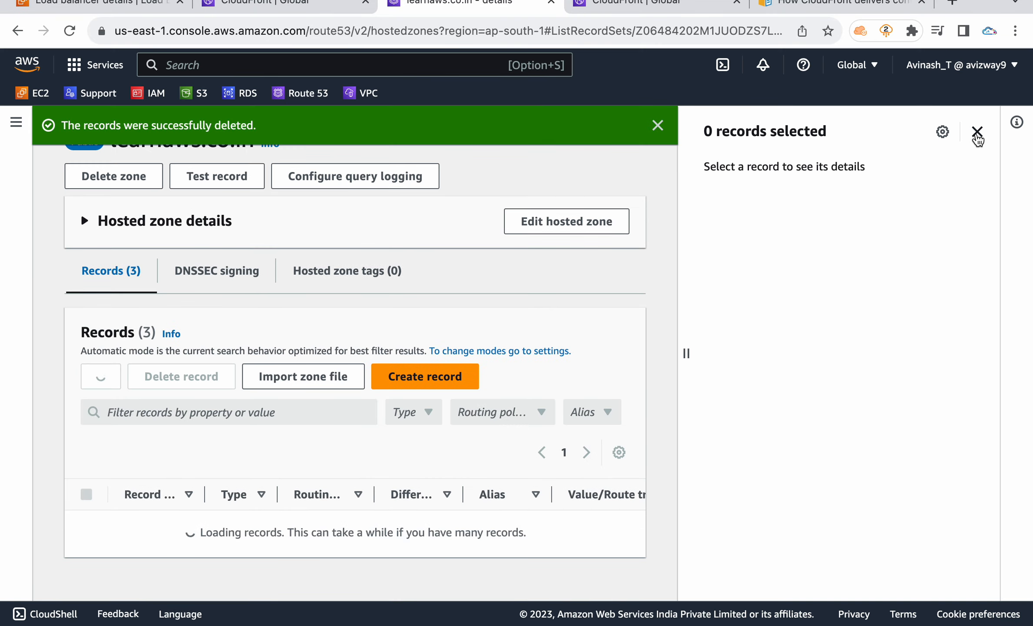
Step: Create an A alias record for the learnaws.co.in root domain that routes to the d1tba1ec0i9kkj.cloudfront.net CloudFront distribution with simple routing
{"action": "left_click", "coordinate": [977, 137]}
{"action": "left_click", "coordinate": [947, 123]}
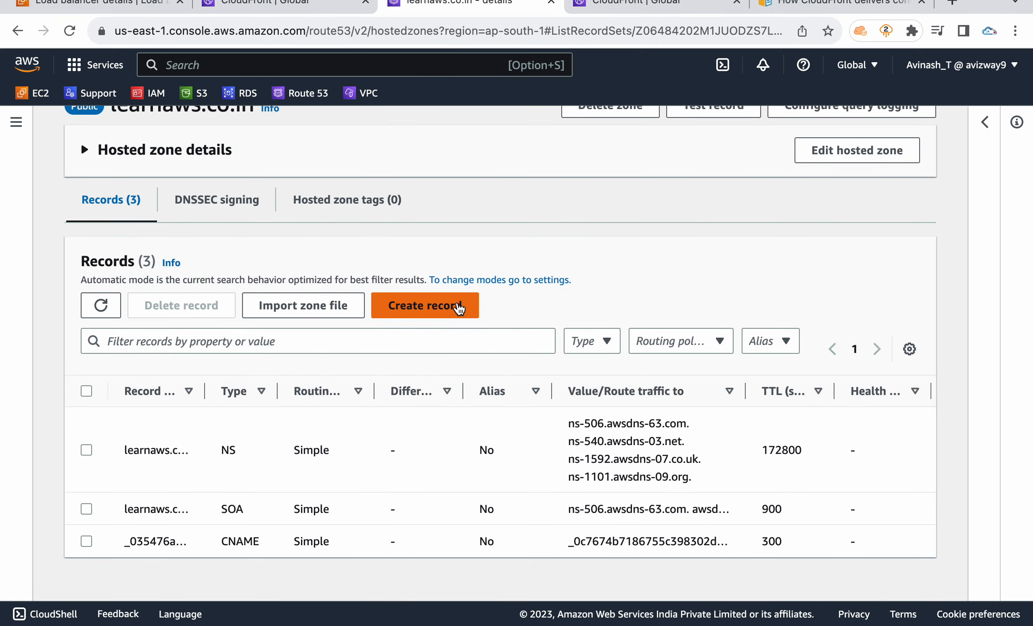
{"action": "left_click", "coordinate": [459, 307]}
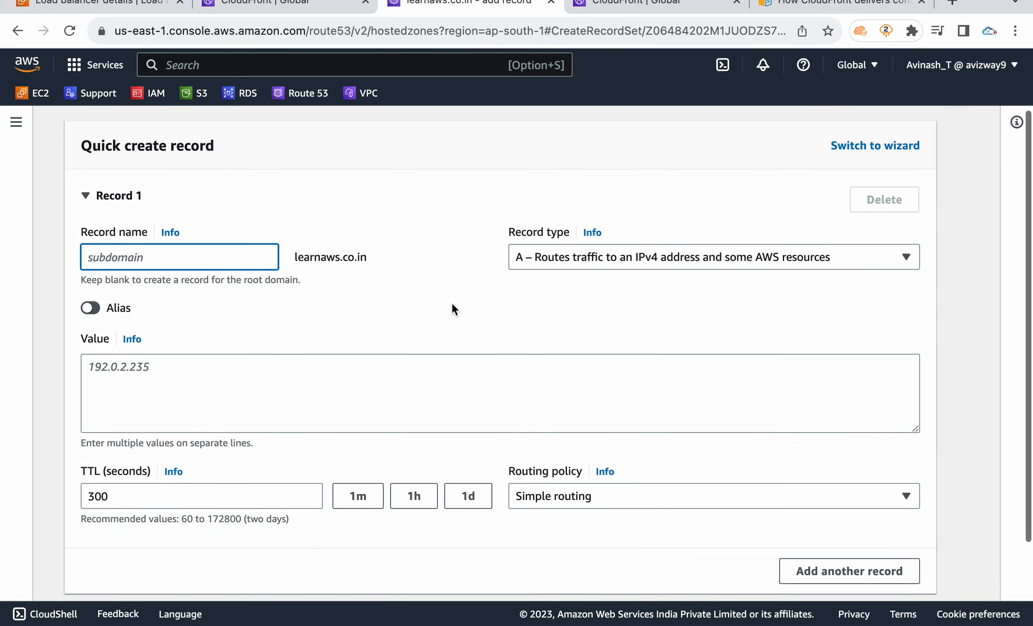
{"action": "left_click_drag", "start_coordinate": [512, 232], "coordinate": [565, 237]}
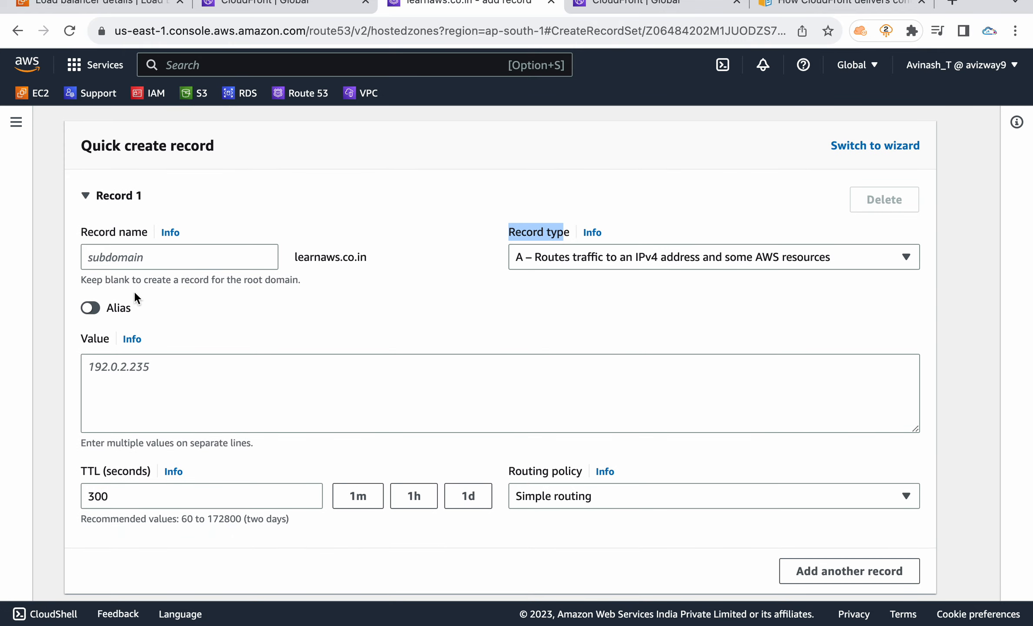
{"action": "left_click", "coordinate": [90, 308]}
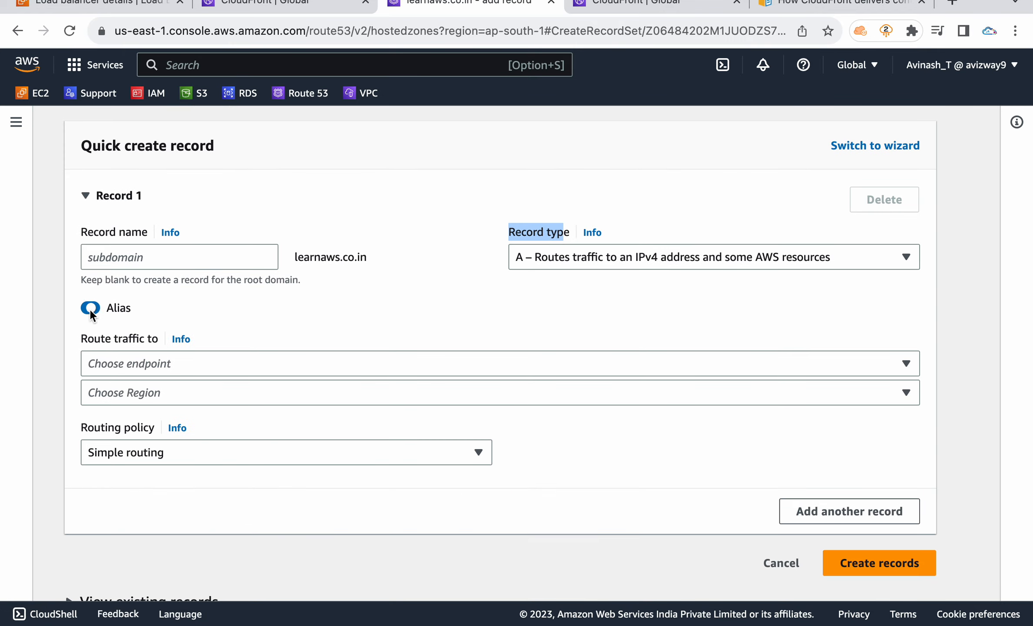
{"action": "left_click", "coordinate": [263, 360]}
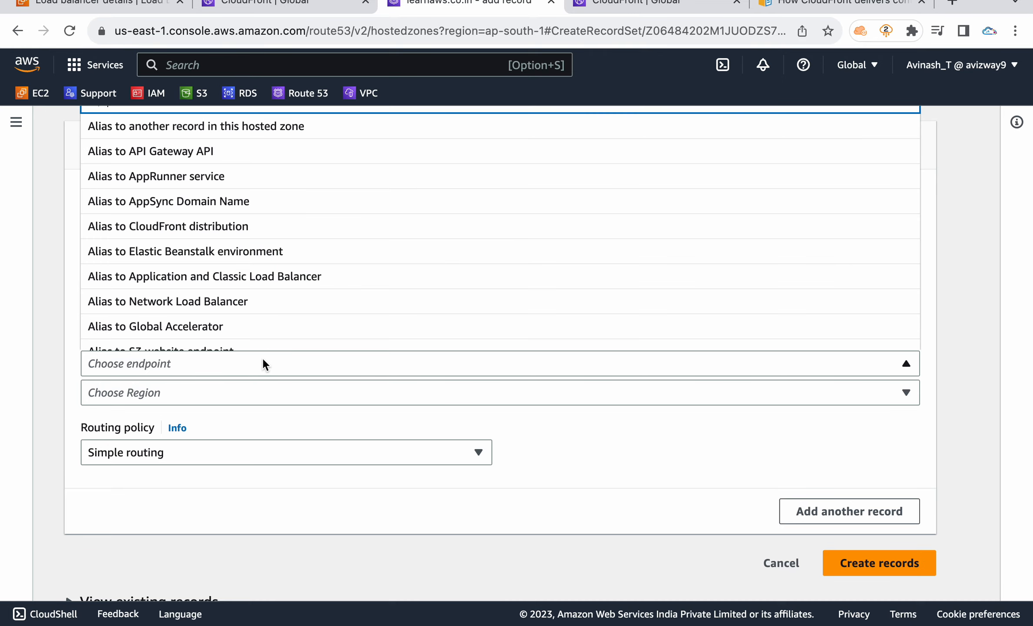
{"action": "left_click", "coordinate": [206, 228]}
{"action": "left_click", "coordinate": [273, 433]}
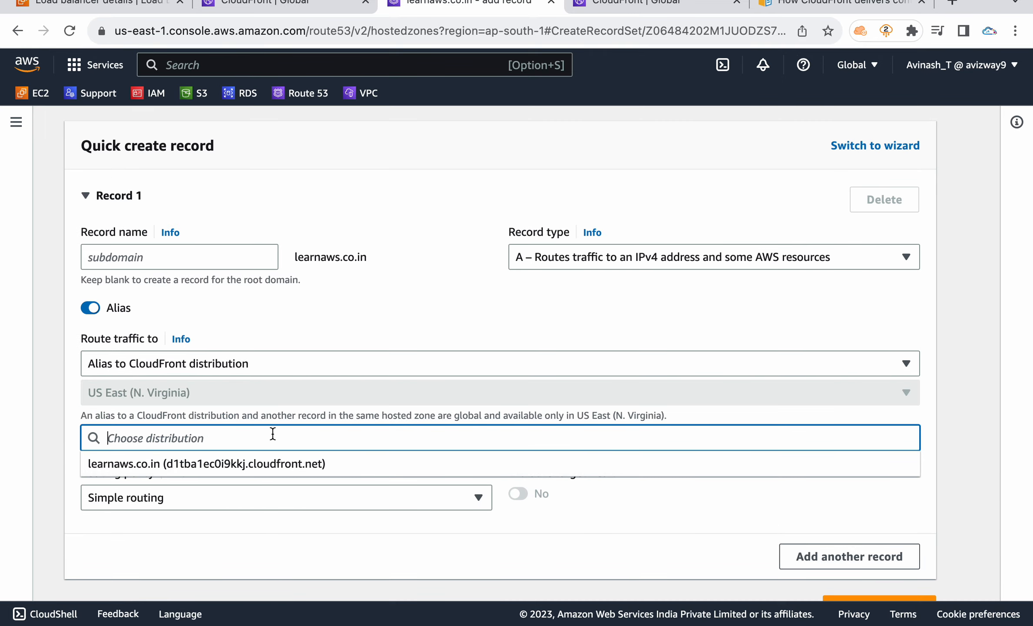
{"action": "left_click", "coordinate": [277, 462]}
{"action": "left_click", "coordinate": [323, 461]}
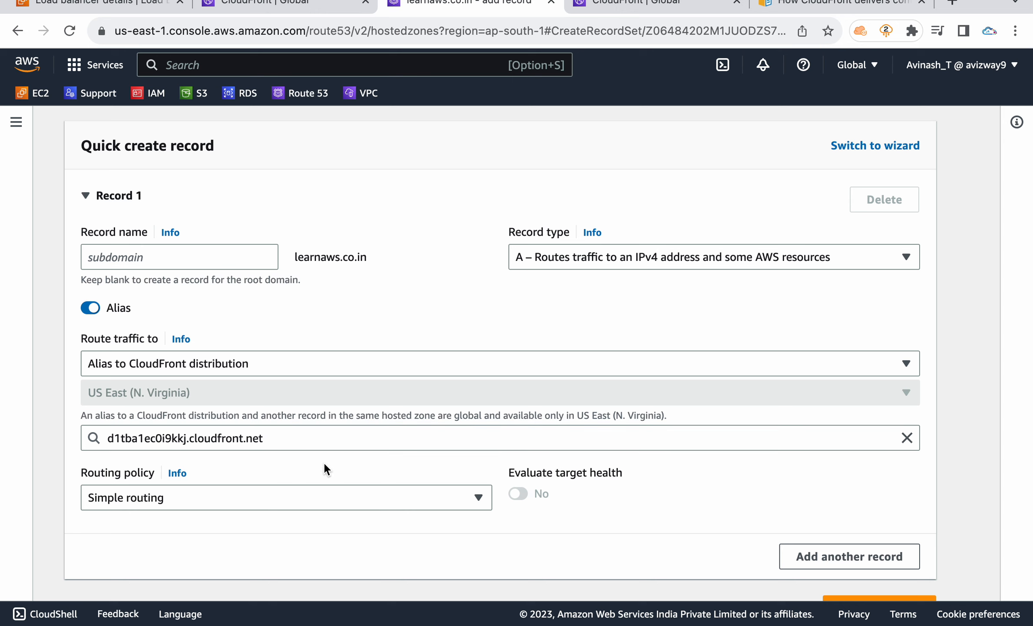
{"action": "scroll", "coordinate": [323, 461], "scroll_direction": "down", "scroll_amount": 3}
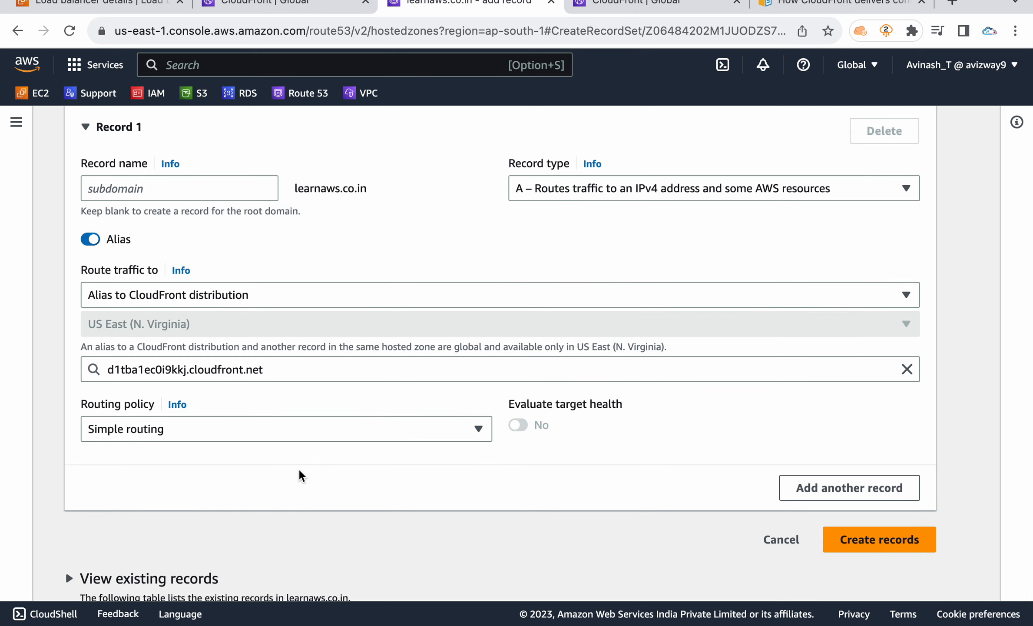
{"action": "left_click", "coordinate": [878, 539]}
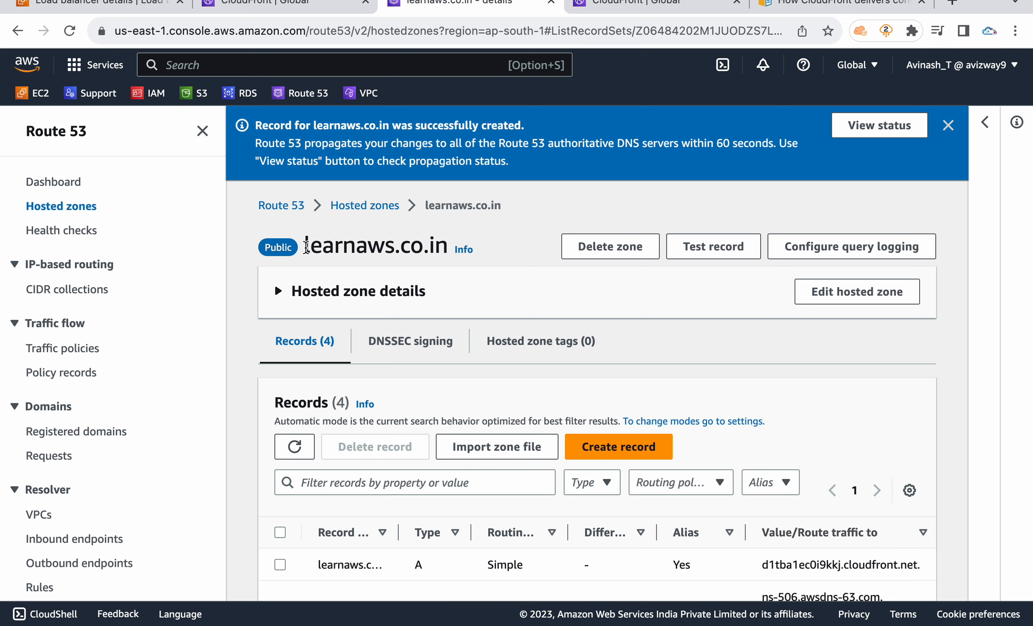
Step: Trace the traffic path from the learnaws.co.in hosted zone through the CloudFront distribution's origin to the app-alb load balancer's details
{"action": "left_click", "coordinate": [308, 246]}
{"action": "left_click_drag", "start_coordinate": [307, 245], "coordinate": [486, 246]}
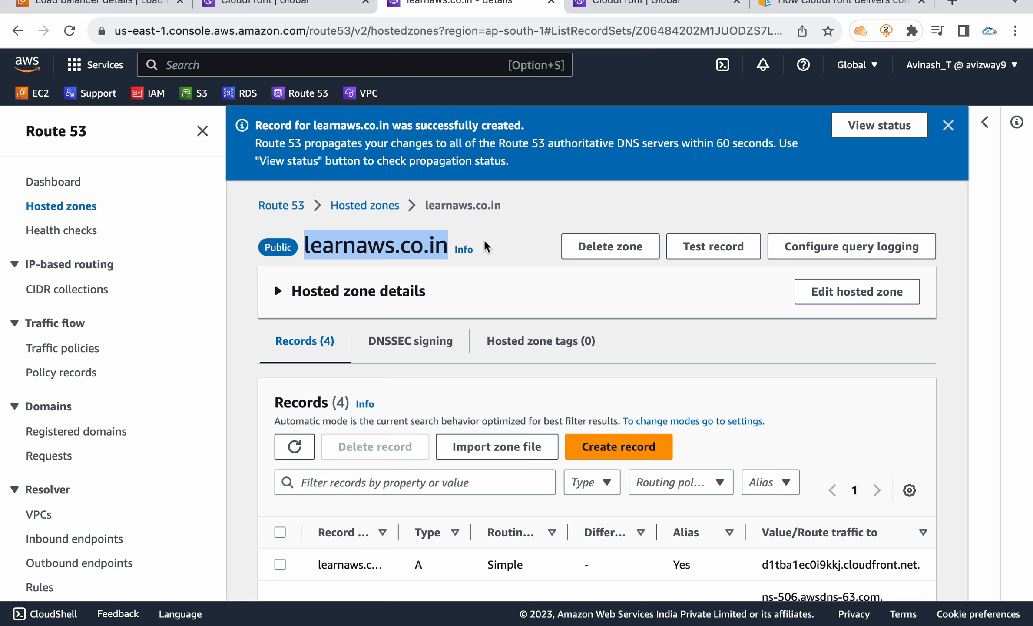
{"action": "left_click", "coordinate": [290, 6]}
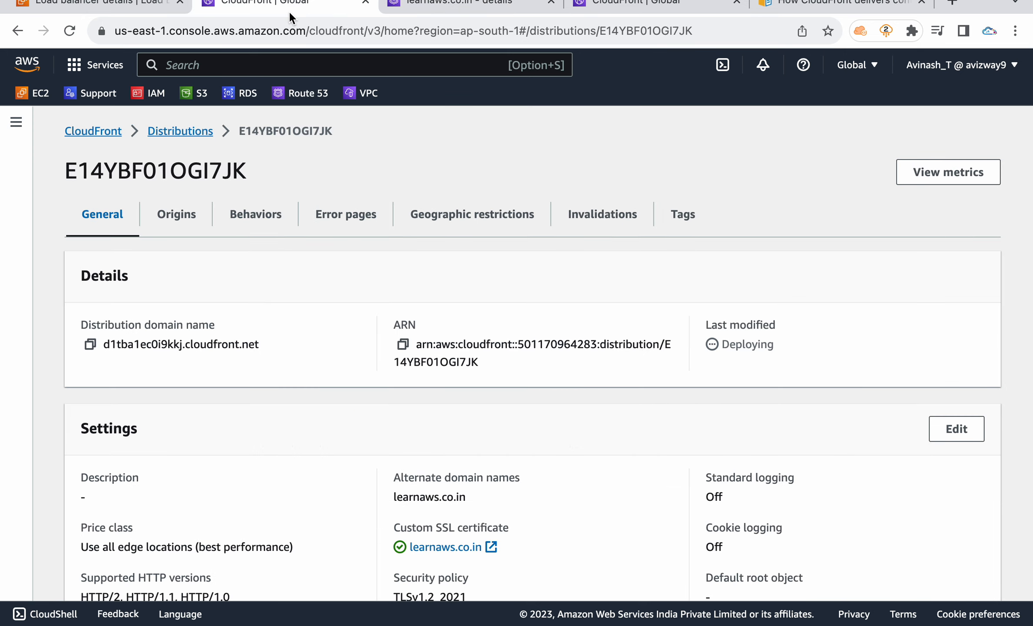
{"action": "left_click", "coordinate": [188, 217]}
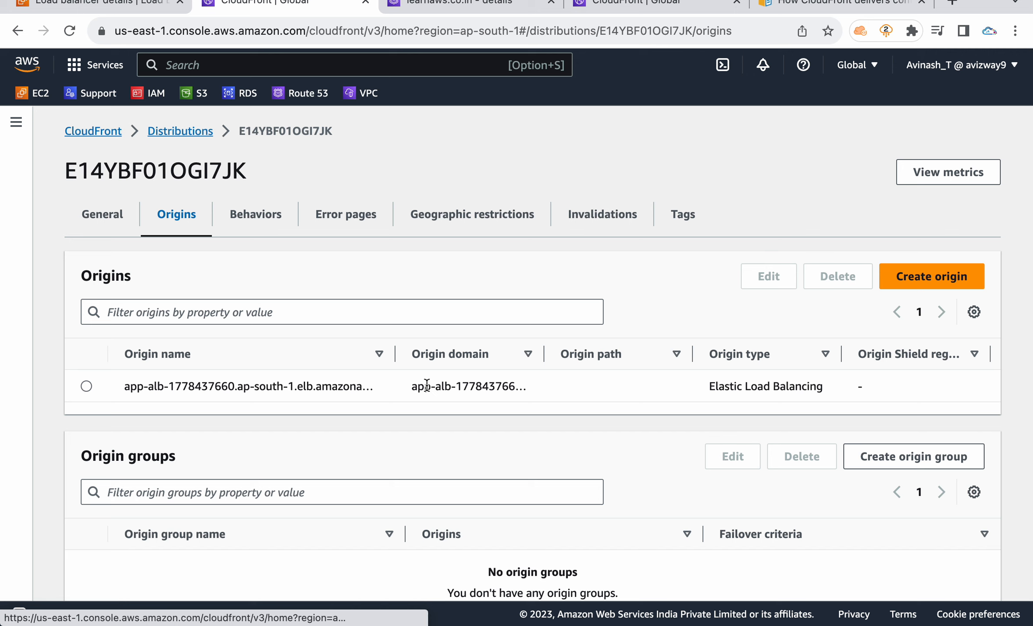
{"action": "left_click_drag", "start_coordinate": [411, 385], "coordinate": [515, 386]}
{"action": "left_click", "coordinate": [99, 6]}
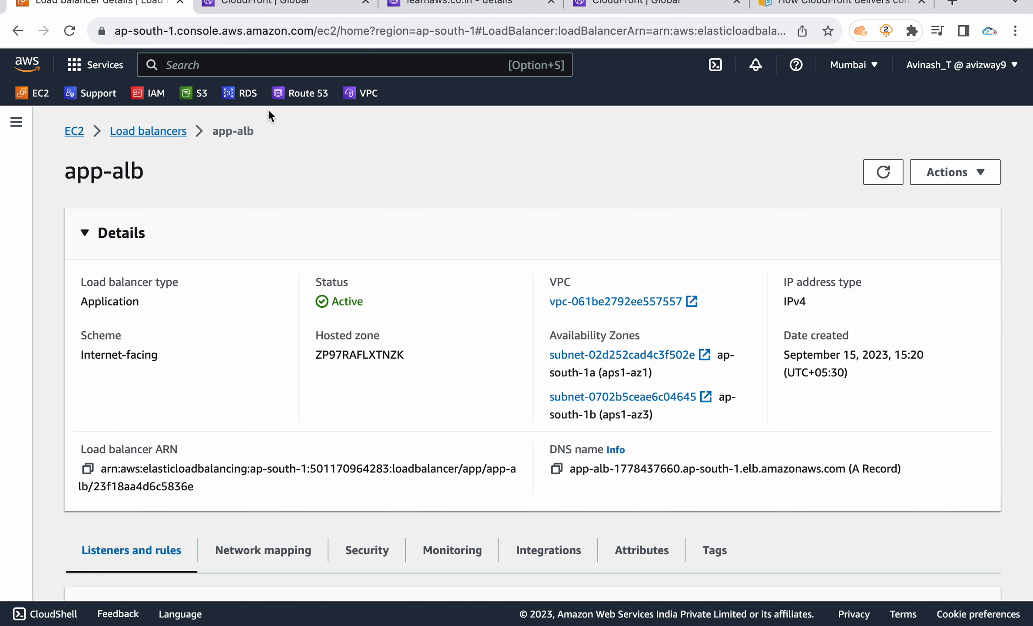
{"action": "left_click", "coordinate": [17, 122]}
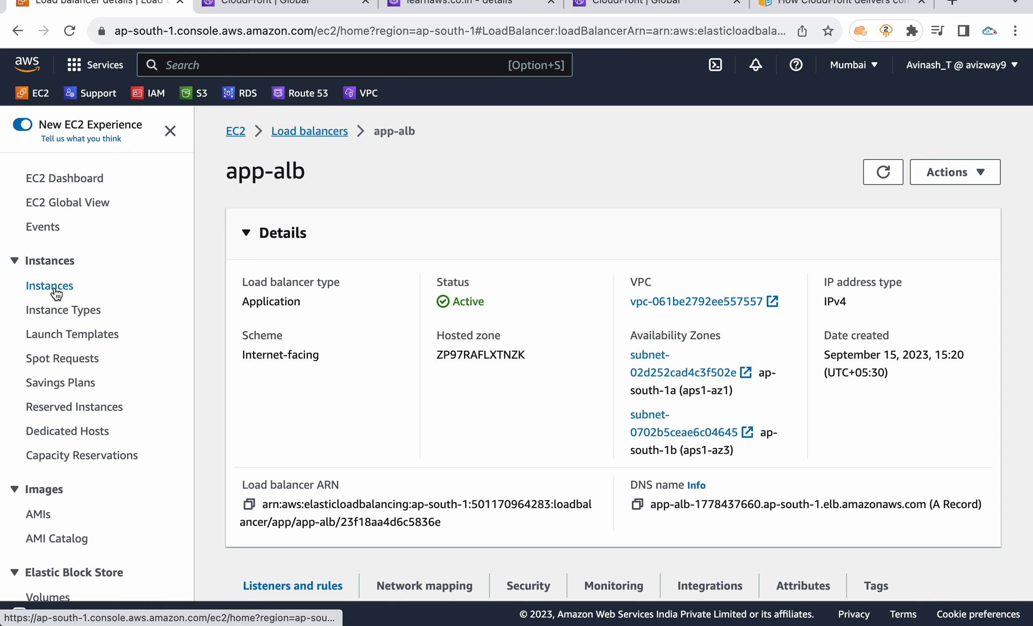
Step: Return to the CloudFront distribution's general details and reload the page to check its deployment status
{"action": "left_click", "coordinate": [281, 7]}
{"action": "left_click", "coordinate": [109, 216]}
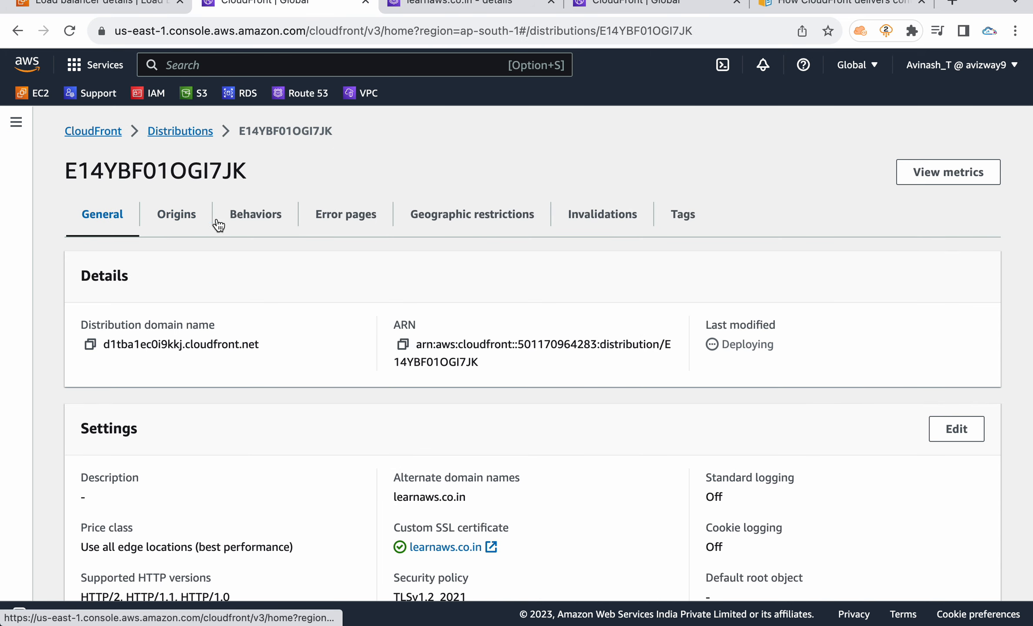
{"action": "double_click", "coordinate": [741, 344]}
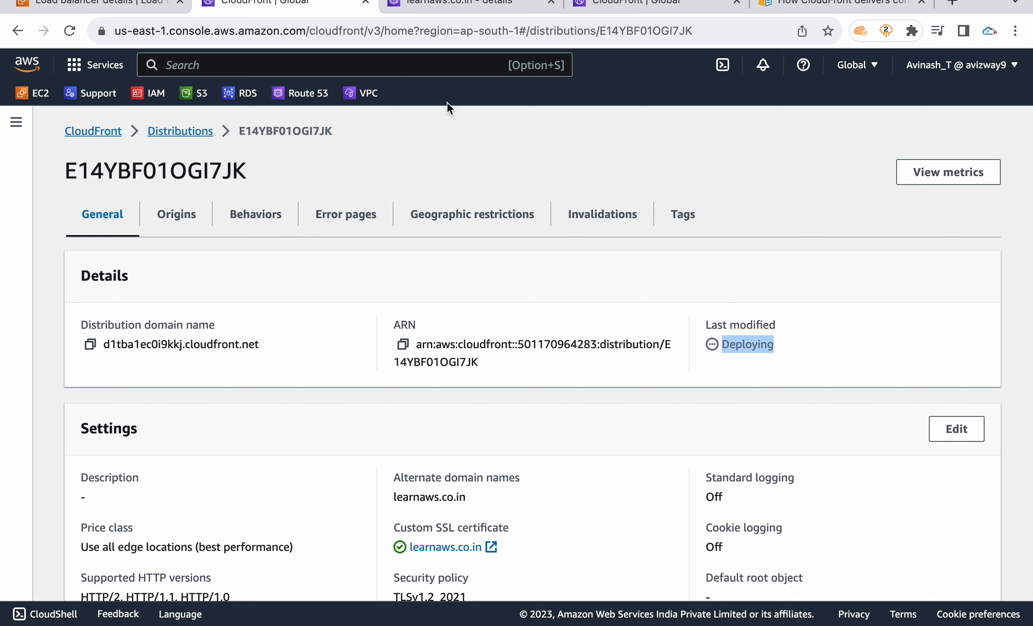
{"action": "left_click", "coordinate": [69, 30]}
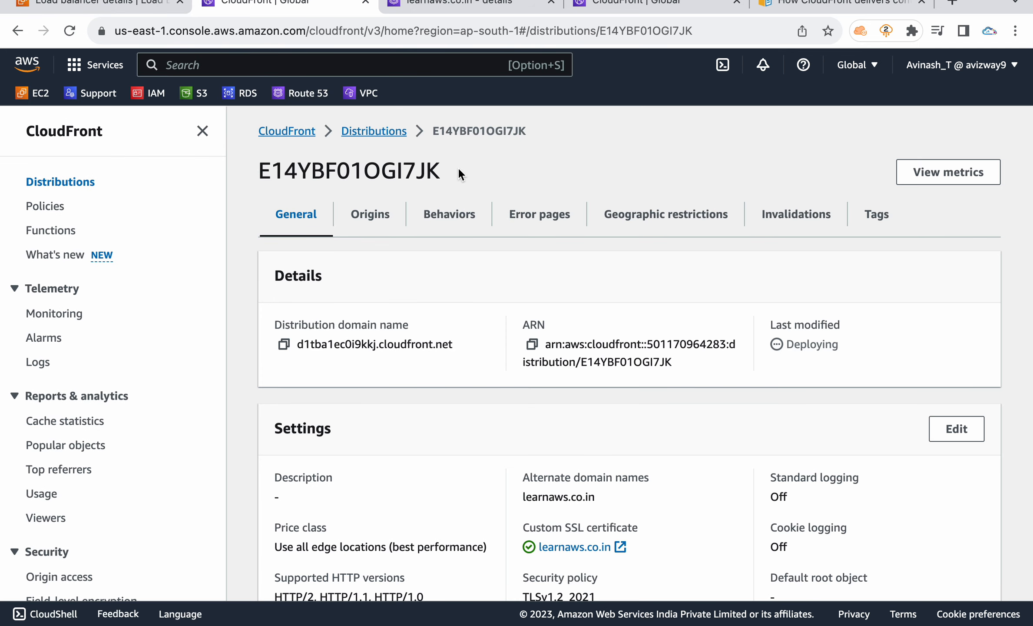
{"action": "left_click", "coordinate": [202, 133]}
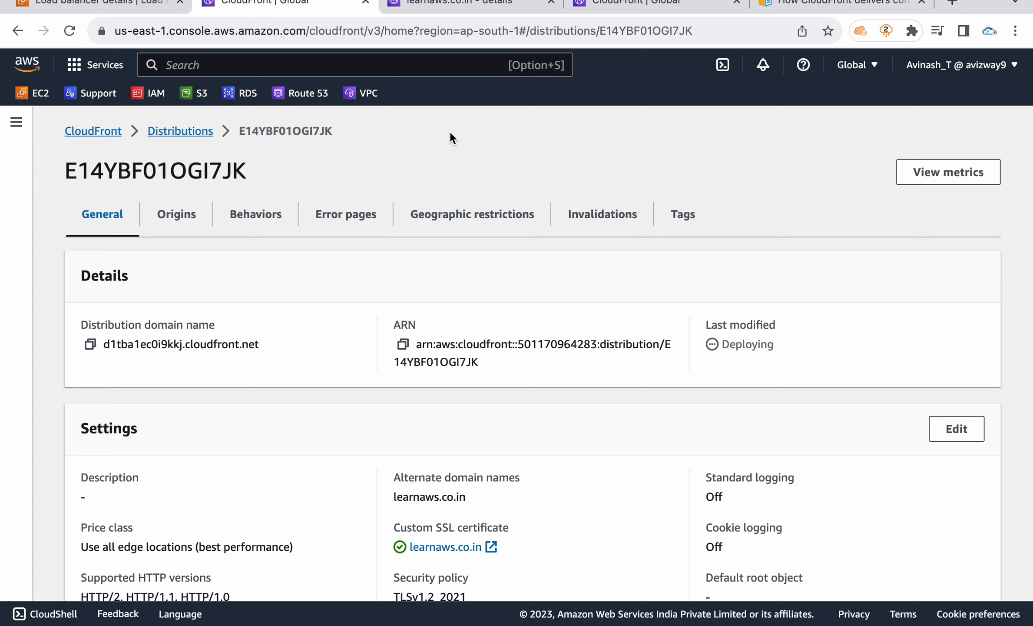
Step: Try out an allow list and a block list with India in the distribution's geographic restrictions, and discard the changes
{"action": "left_click", "coordinate": [456, 224]}
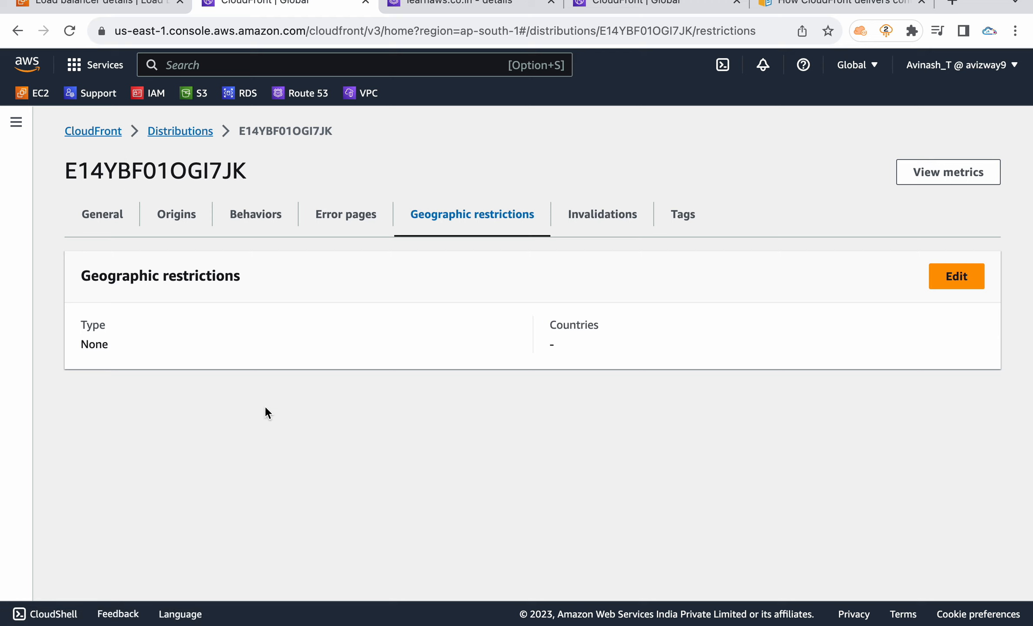
{"action": "left_click", "coordinate": [934, 279]}
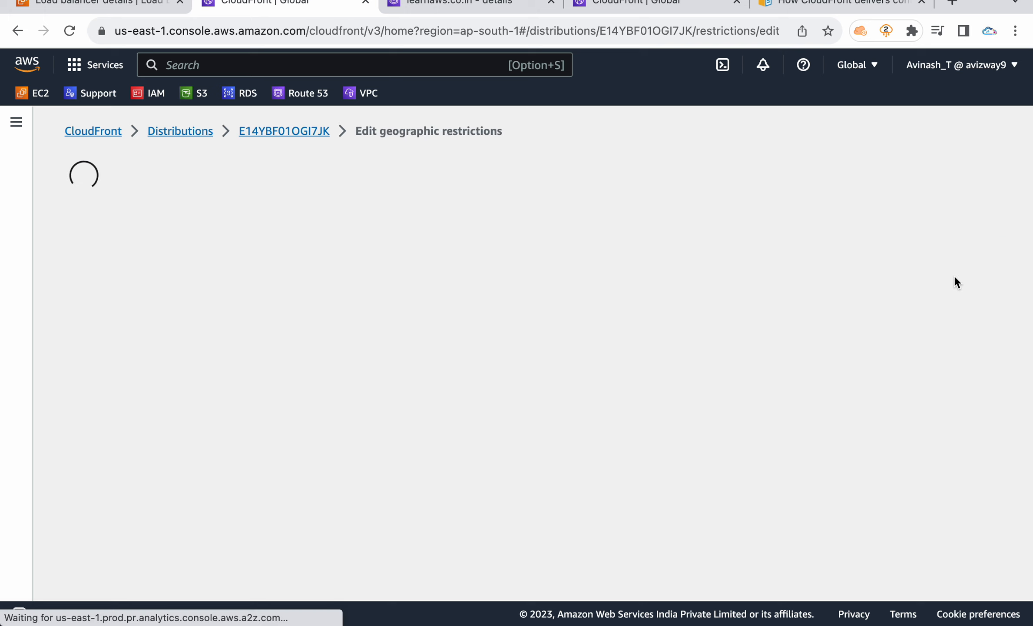
{"action": "left_click", "coordinate": [127, 319]}
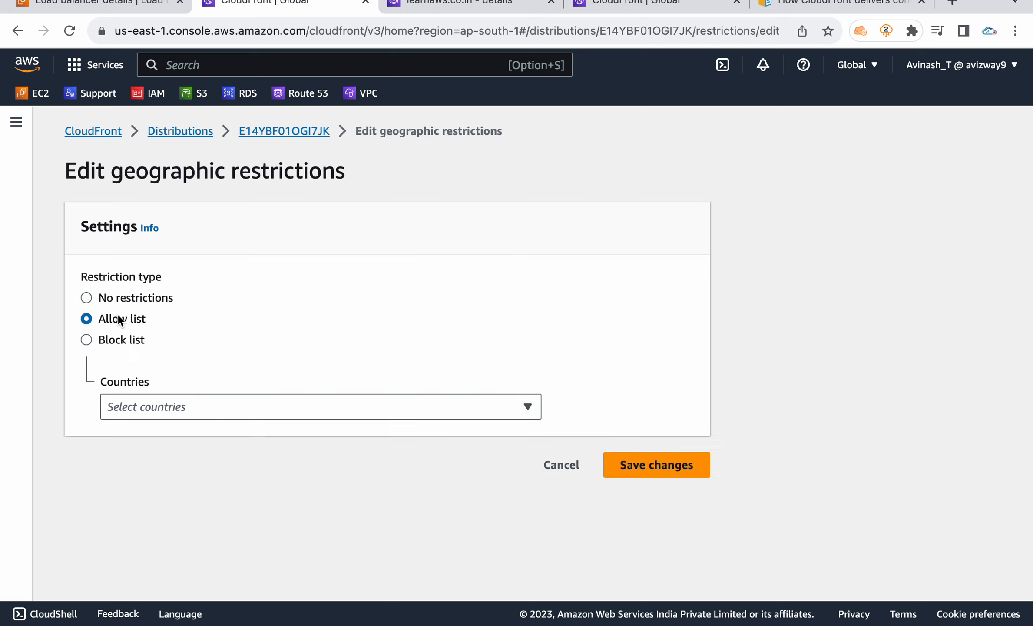
{"action": "left_click", "coordinate": [166, 410]}
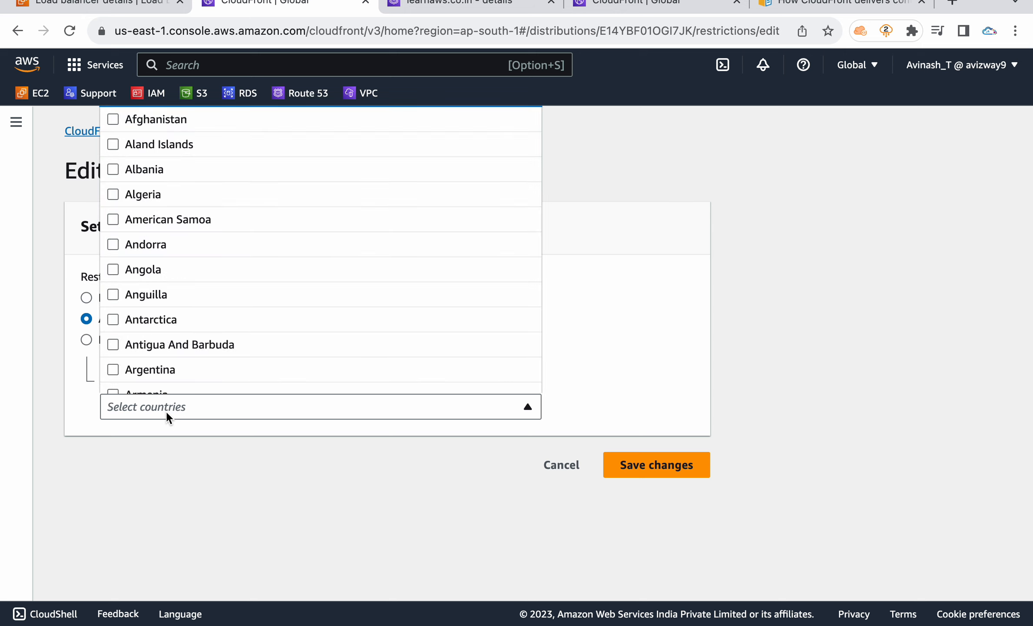
{"action": "type", "text": "indi"}
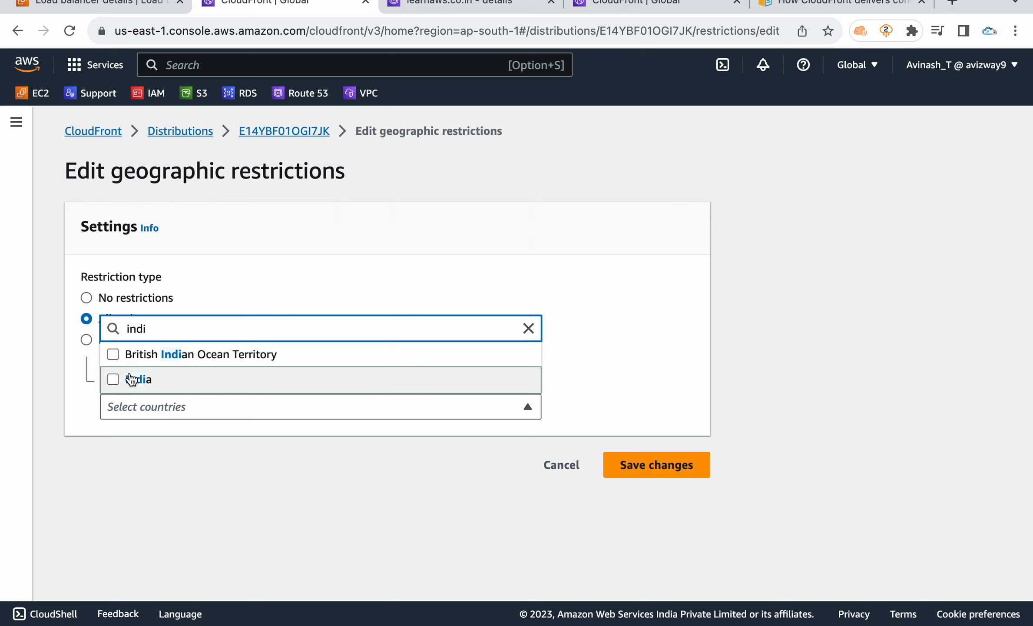
{"action": "left_click", "coordinate": [138, 379]}
{"action": "left_click", "coordinate": [330, 525]}
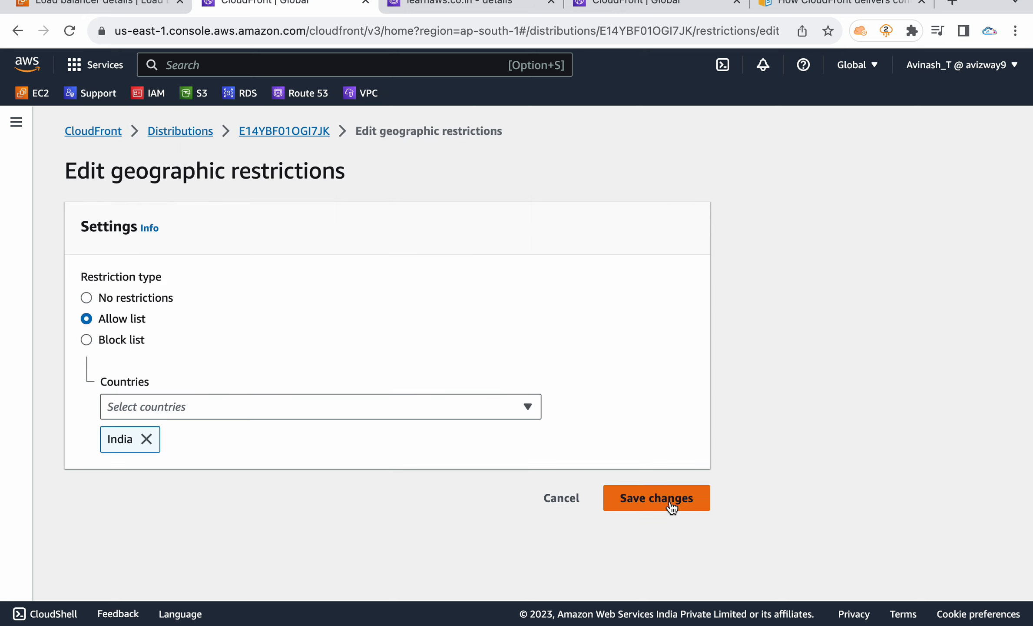
{"action": "left_click", "coordinate": [121, 341]}
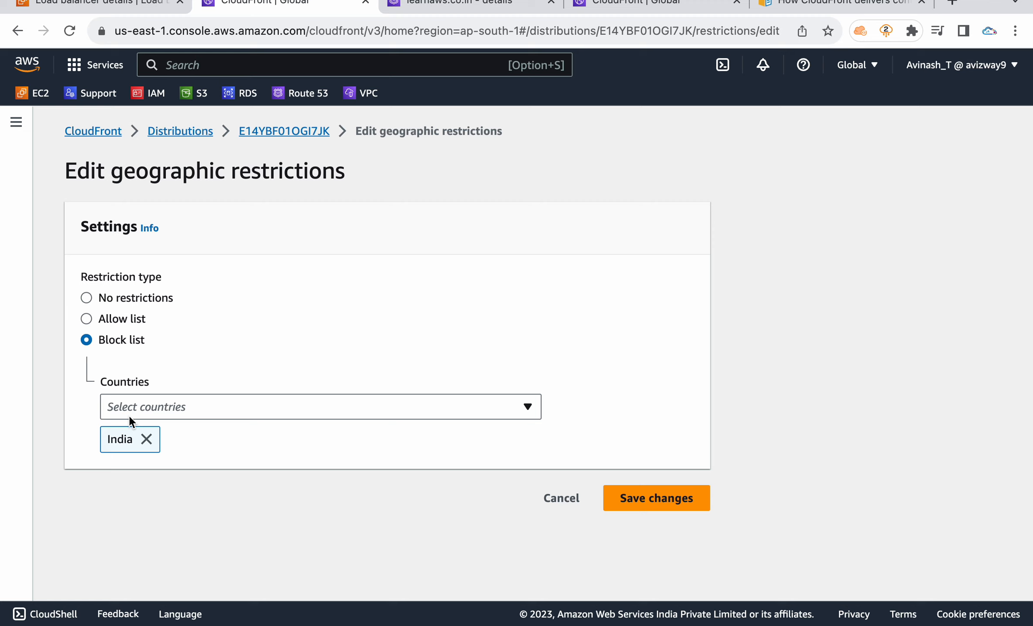
{"action": "left_click", "coordinate": [127, 300]}
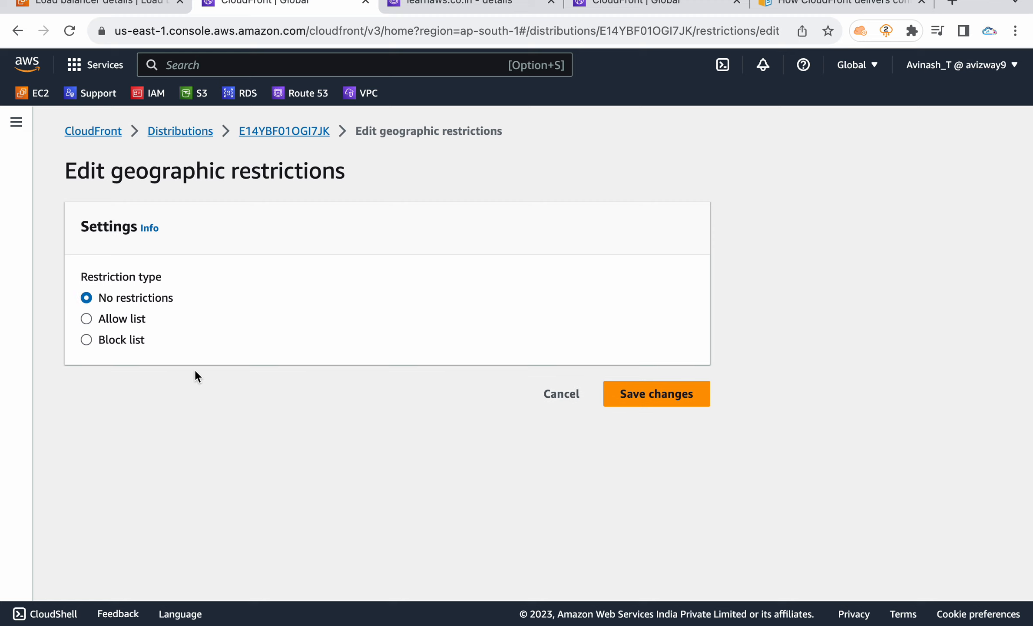
{"action": "left_click", "coordinate": [560, 394]}
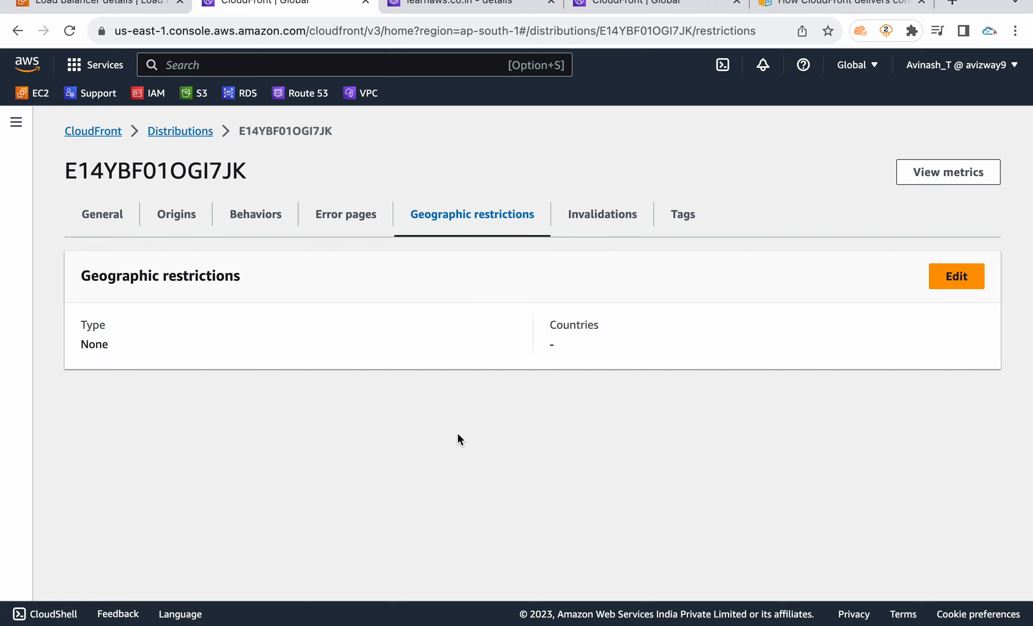
Step: Reload the distribution's general details and open learnaws.co.in in a new incognito window to test the domain
{"action": "left_click", "coordinate": [105, 221]}
{"action": "left_click", "coordinate": [70, 30]}
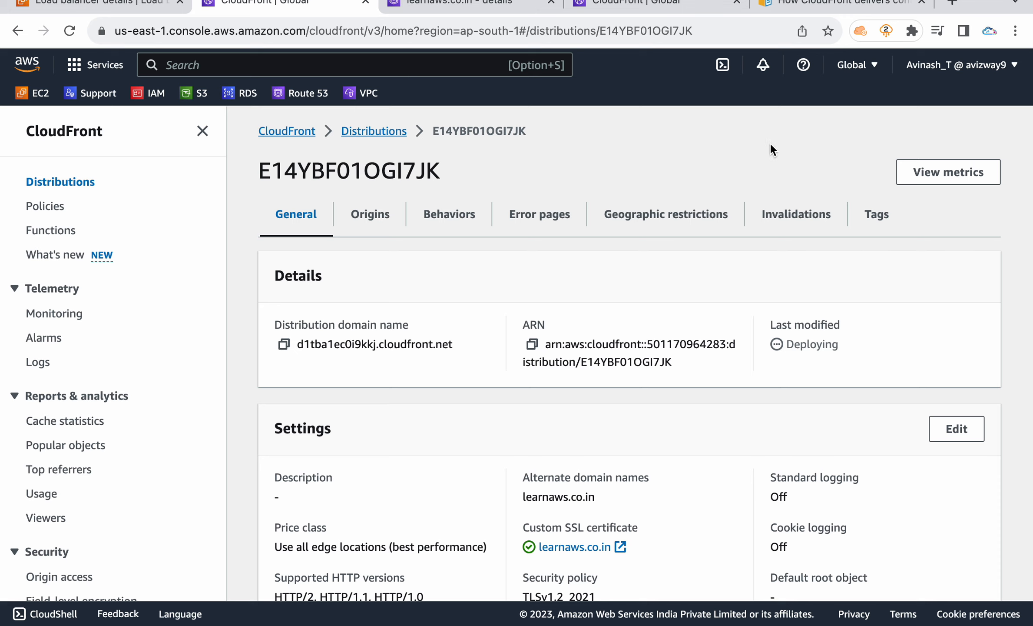
{"action": "left_click", "coordinate": [1015, 31]}
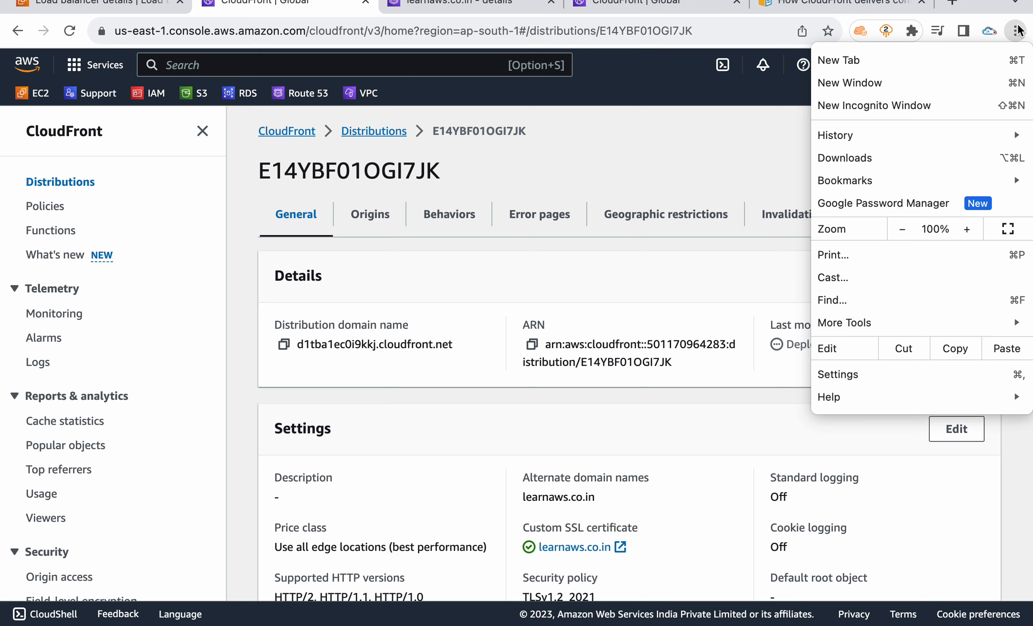
{"action": "left_click", "coordinate": [946, 103]}
{"action": "type", "text": "learnaws.co.in"}
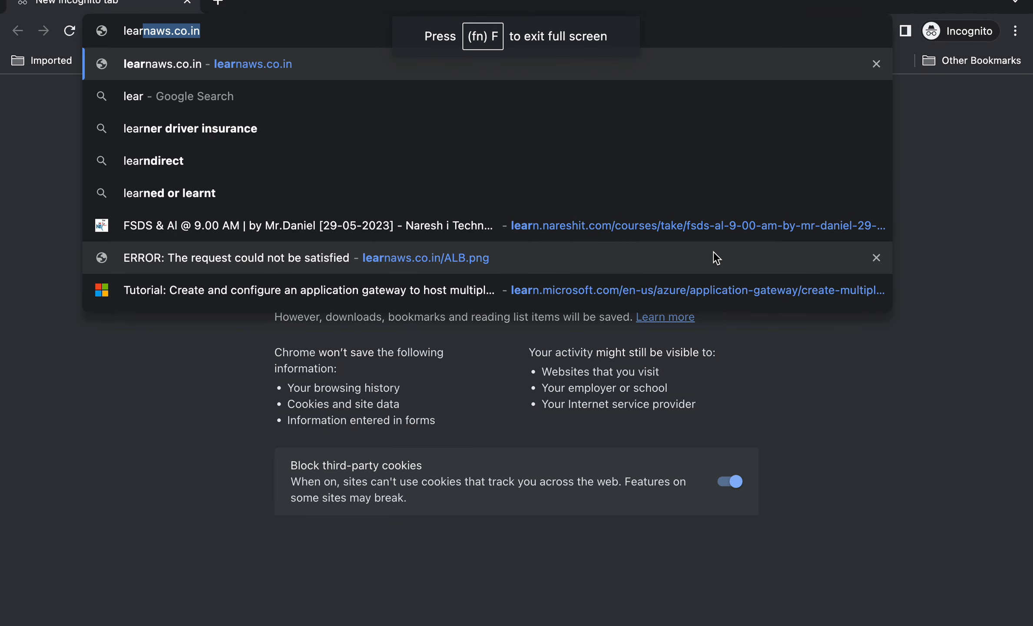
{"action": "key", "text": "Return"}
{"action": "left_click", "coordinate": [222, 31]}
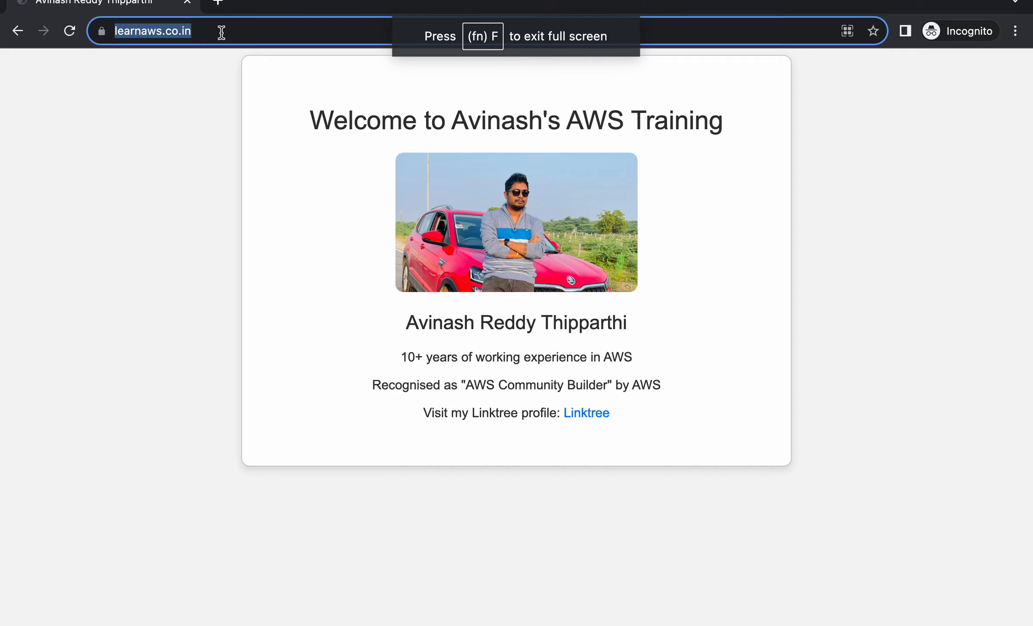
{"action": "left_click", "coordinate": [176, 224]}
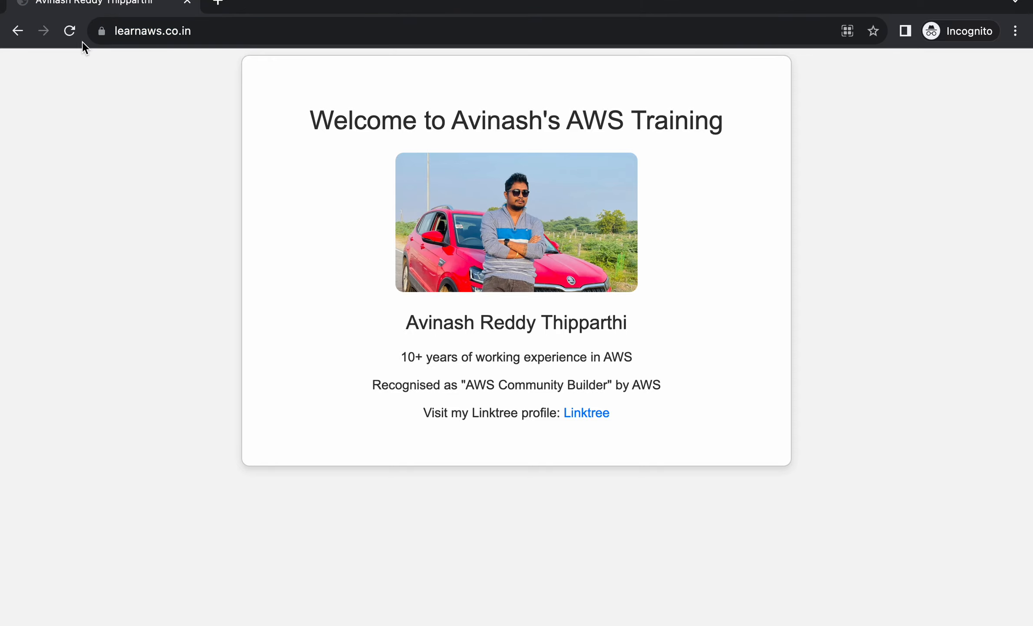
Step: Reload the learnaws.co.in site several times to test its loading, and return to the CloudFront distribution's details
{"action": "left_click", "coordinate": [68, 38]}
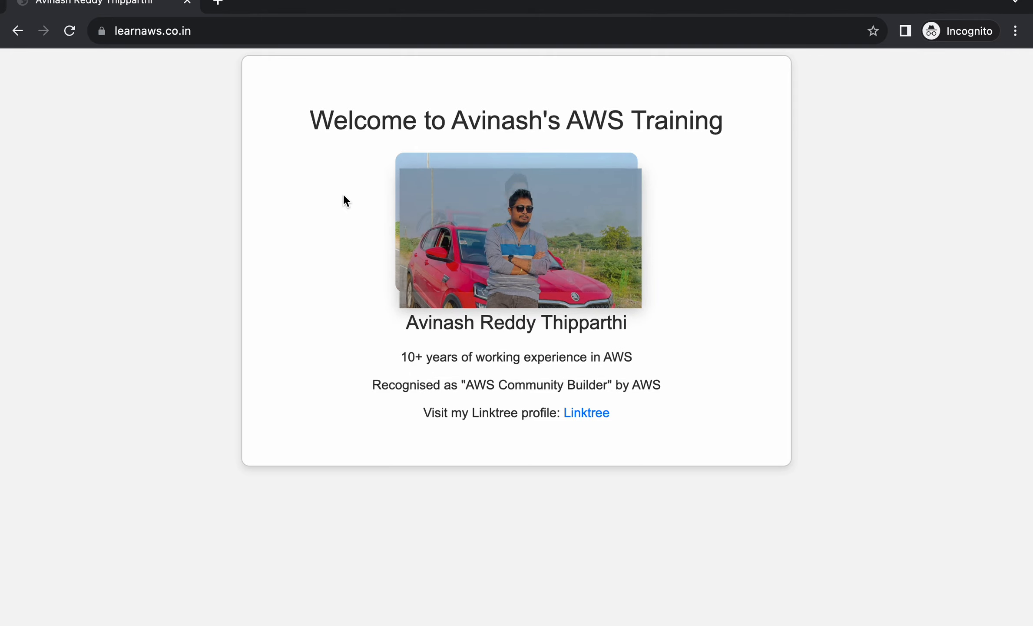
{"action": "left_click", "coordinate": [68, 36]}
{"action": "left_click", "coordinate": [69, 36]}
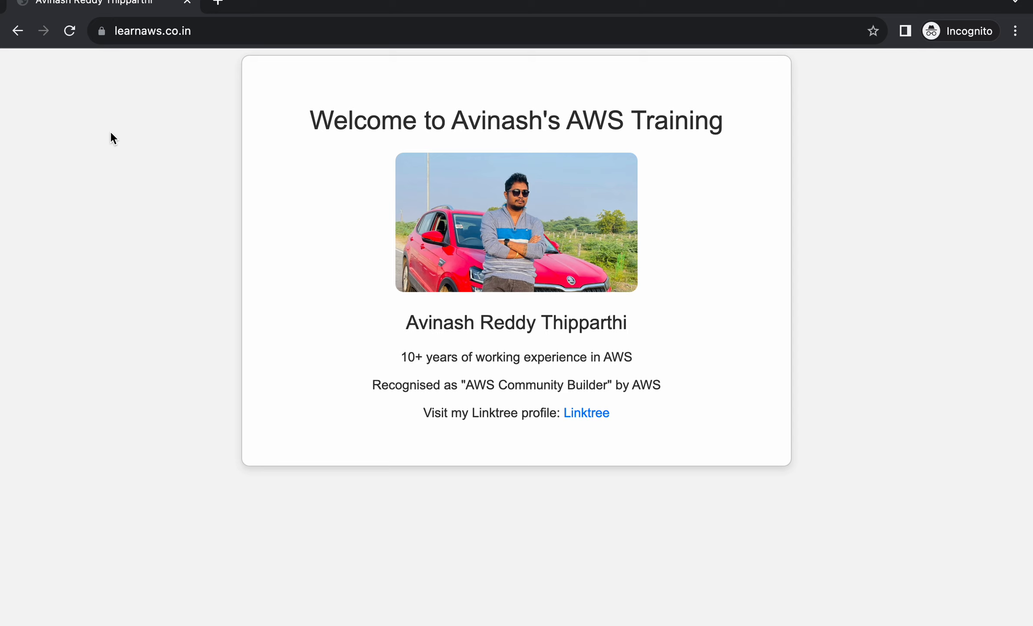
{"action": "left_click", "coordinate": [68, 32]}
{"action": "left_click", "coordinate": [69, 31]}
{"action": "key", "text": "ctrl+Left"}
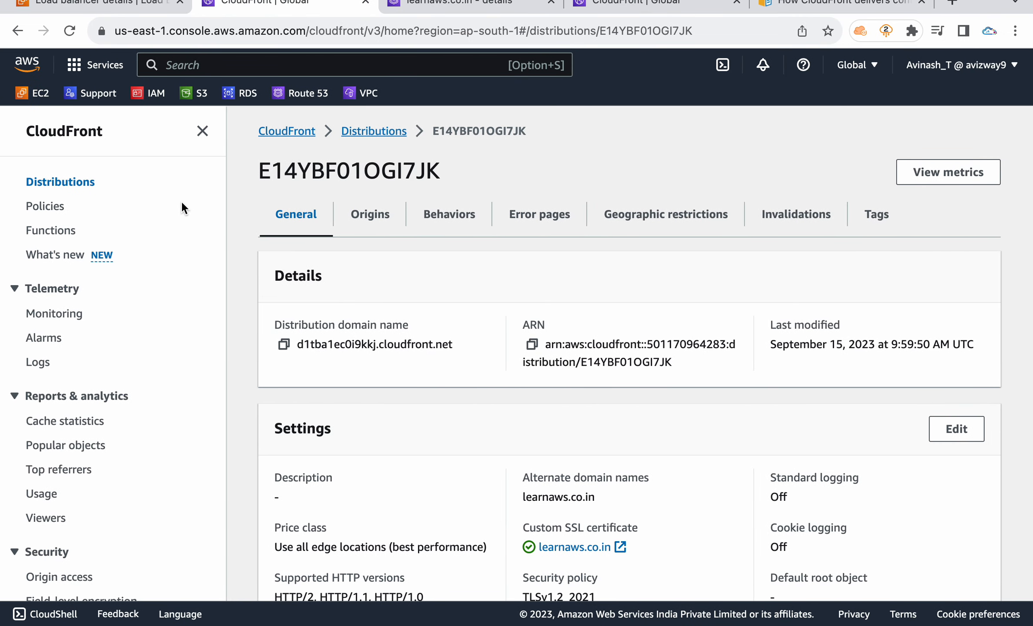
Step: Check the distribution's last modified time in its general details and collapse the side navigation
{"action": "triple_click", "coordinate": [793, 343]}
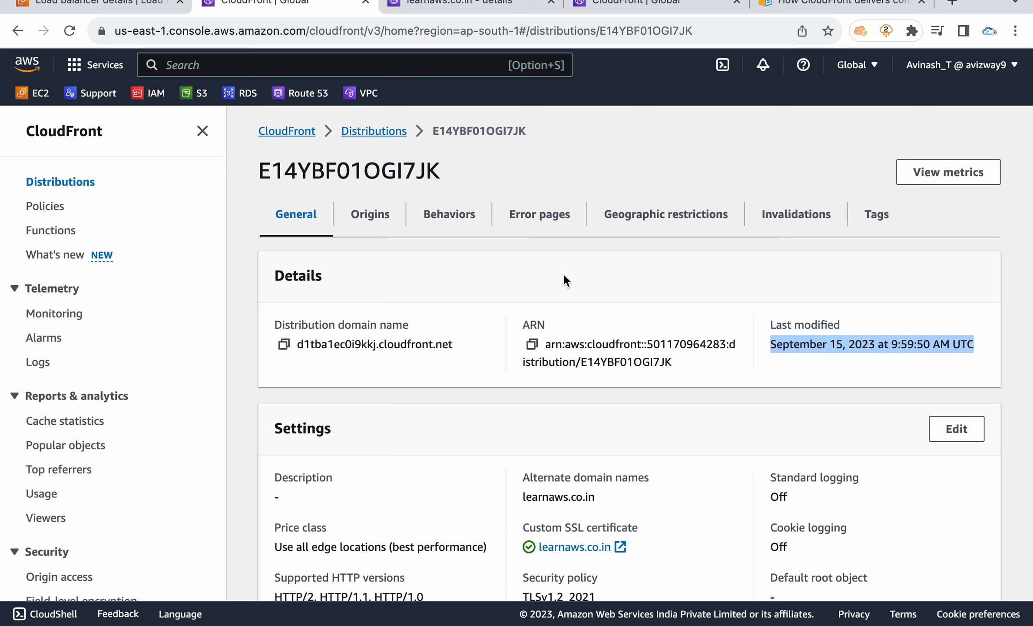
{"action": "left_click", "coordinate": [202, 131]}
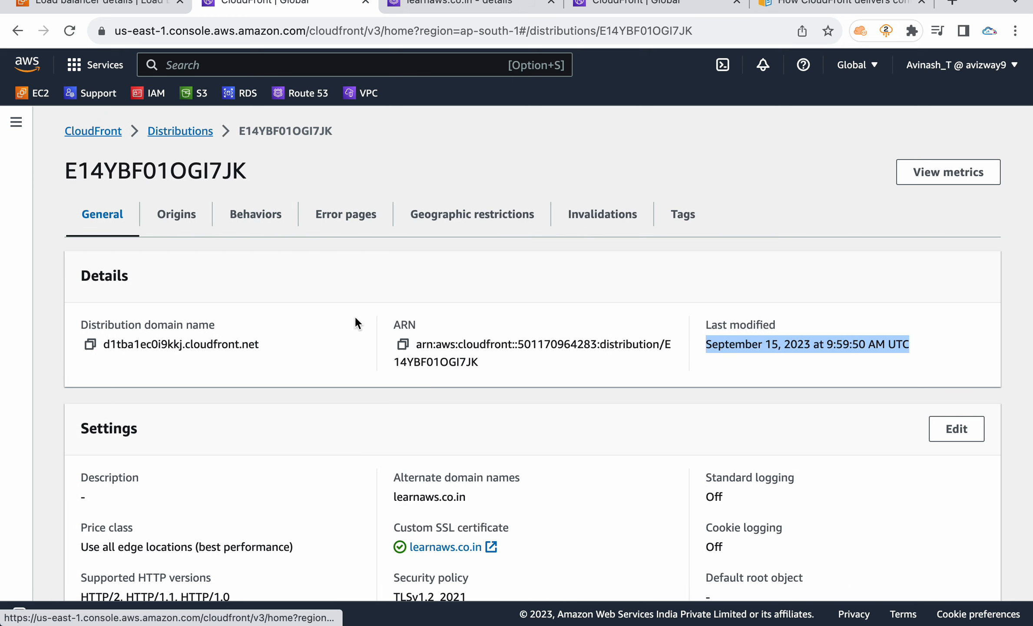
{"action": "left_click", "coordinate": [298, 313]}
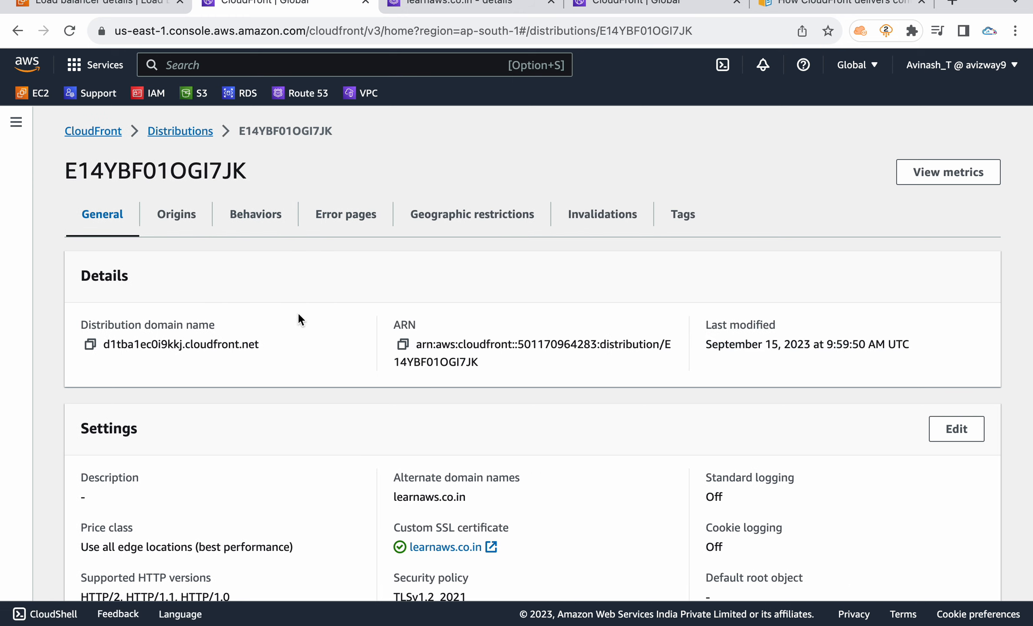
Step: Set the distribution's geographic restrictions to a block list containing India and save the changes
{"action": "left_click", "coordinate": [447, 226]}
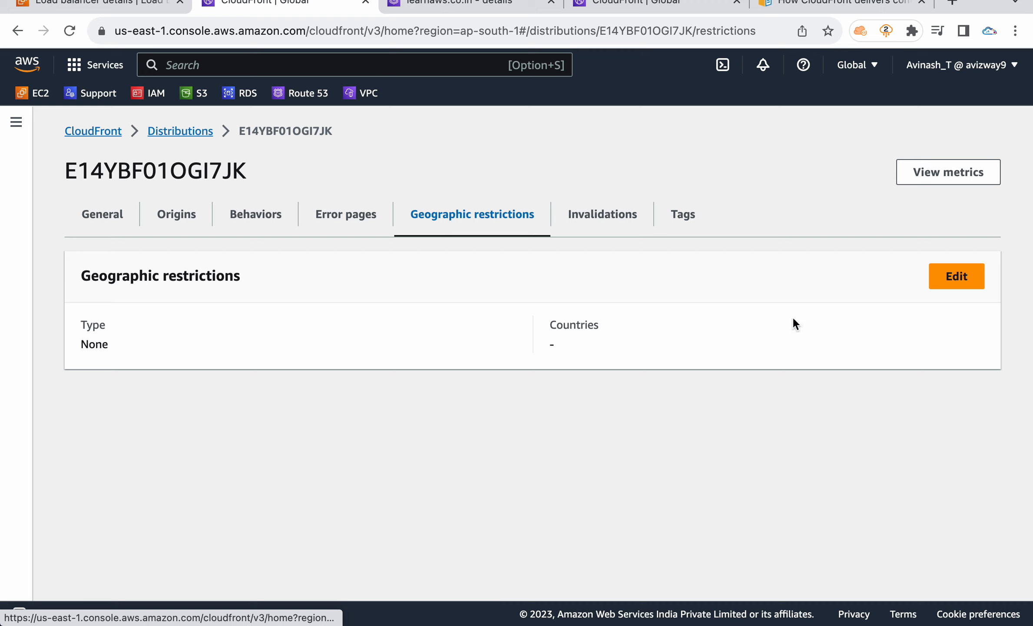
{"action": "left_click", "coordinate": [938, 281]}
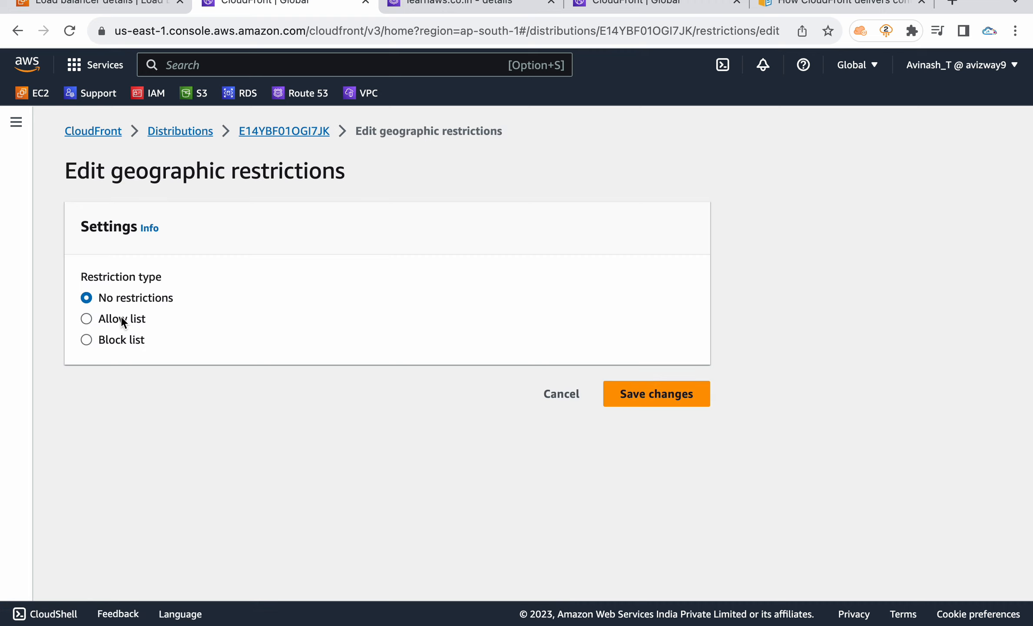
{"action": "double_click", "coordinate": [119, 334]}
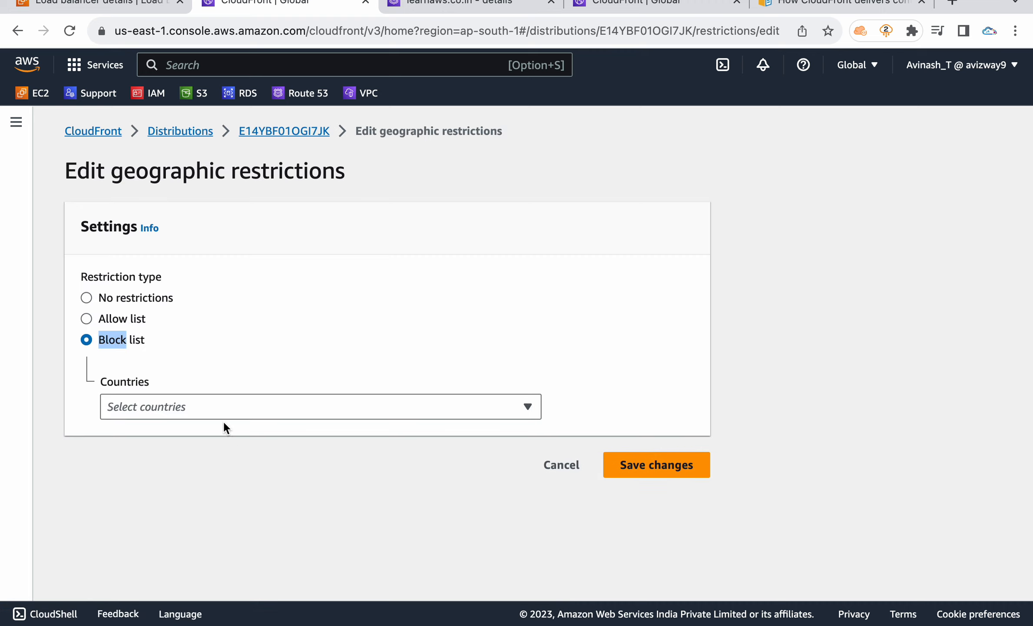
{"action": "left_click", "coordinate": [242, 416]}
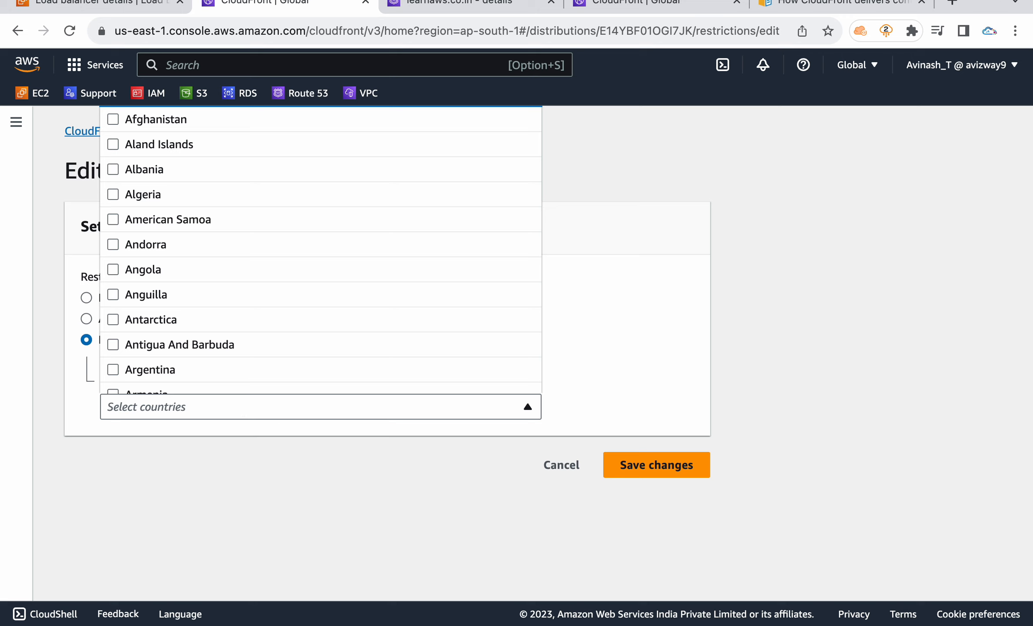
{"action": "type", "text": "india"}
{"action": "left_click", "coordinate": [247, 384]}
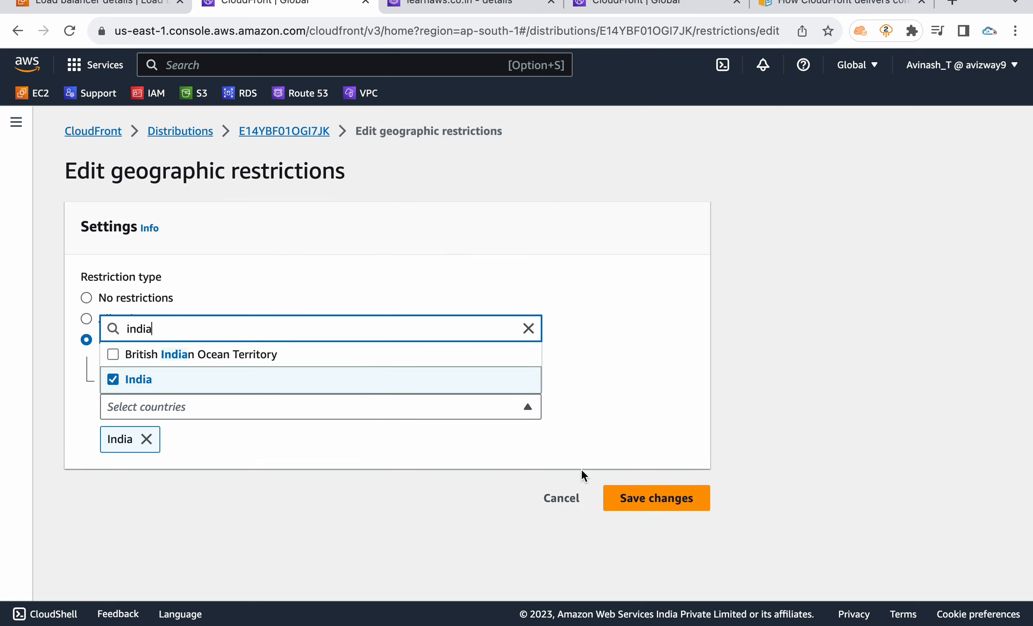
{"action": "left_click", "coordinate": [651, 435]}
{"action": "left_click", "coordinate": [652, 496]}
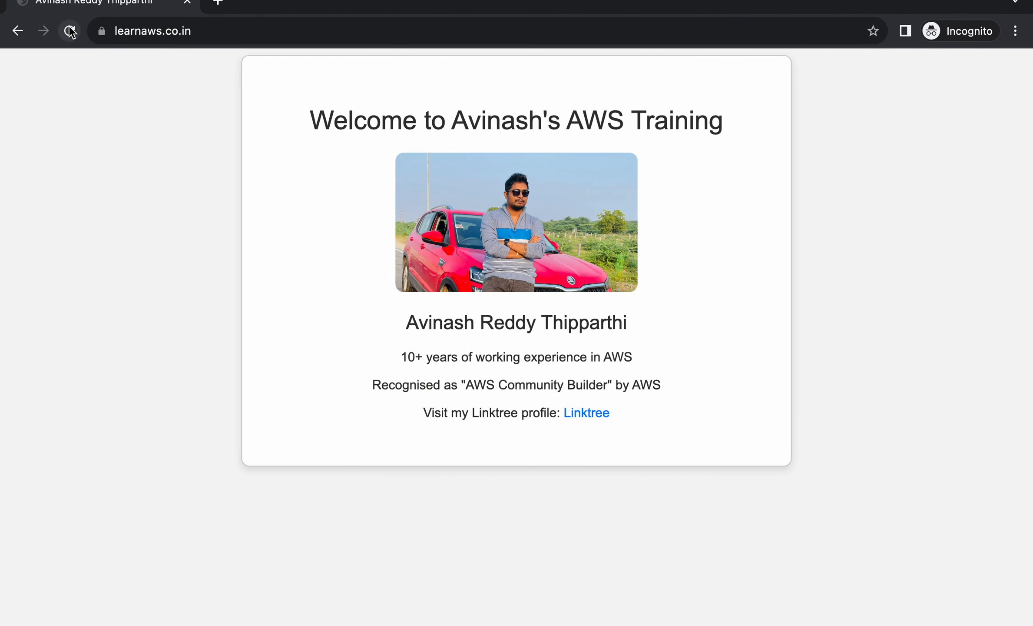
Step: Reload learnaws.co.in repeatedly in the incognito window to test the country block, and read the returned page
{"action": "left_click", "coordinate": [70, 32]}
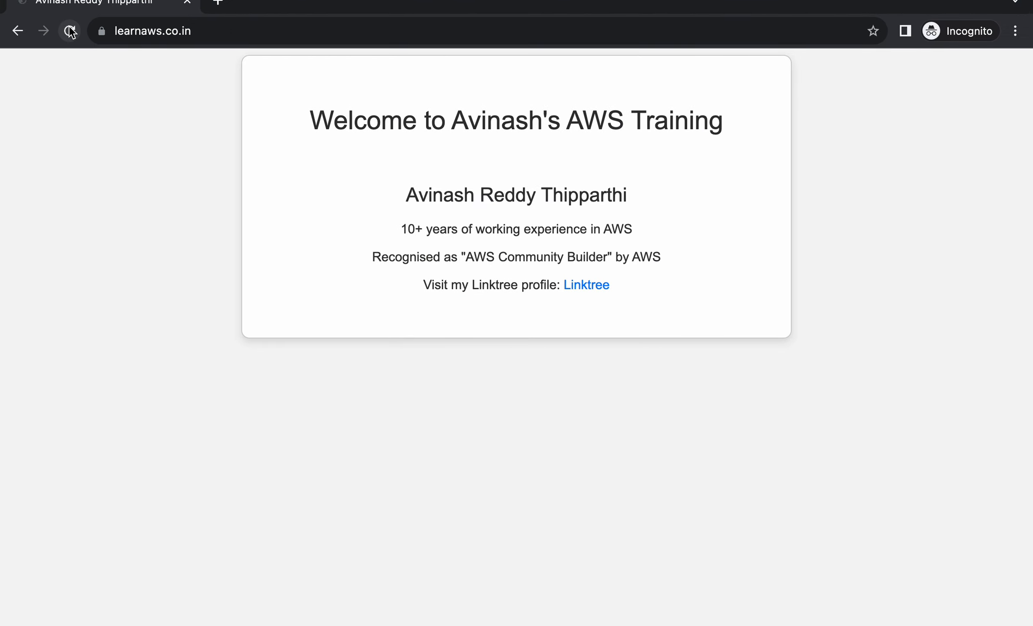
{"action": "left_click", "coordinate": [70, 31]}
{"action": "left_click", "coordinate": [70, 31]}
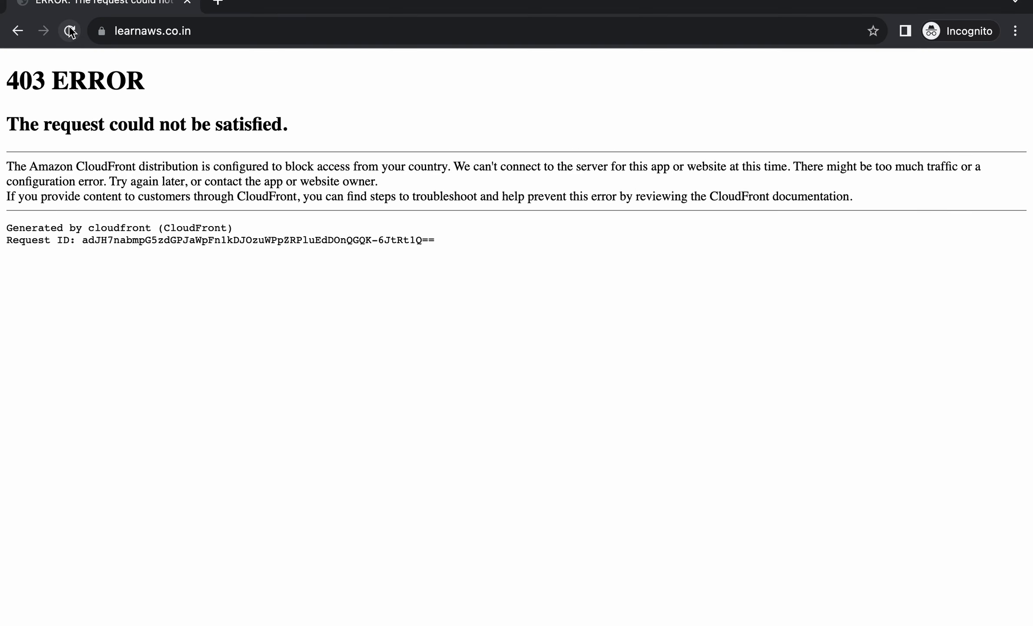
{"action": "left_click", "coordinate": [70, 31]}
{"action": "left_click", "coordinate": [71, 31]}
{"action": "left_click", "coordinate": [70, 31]}
{"action": "left_click", "coordinate": [70, 32]}
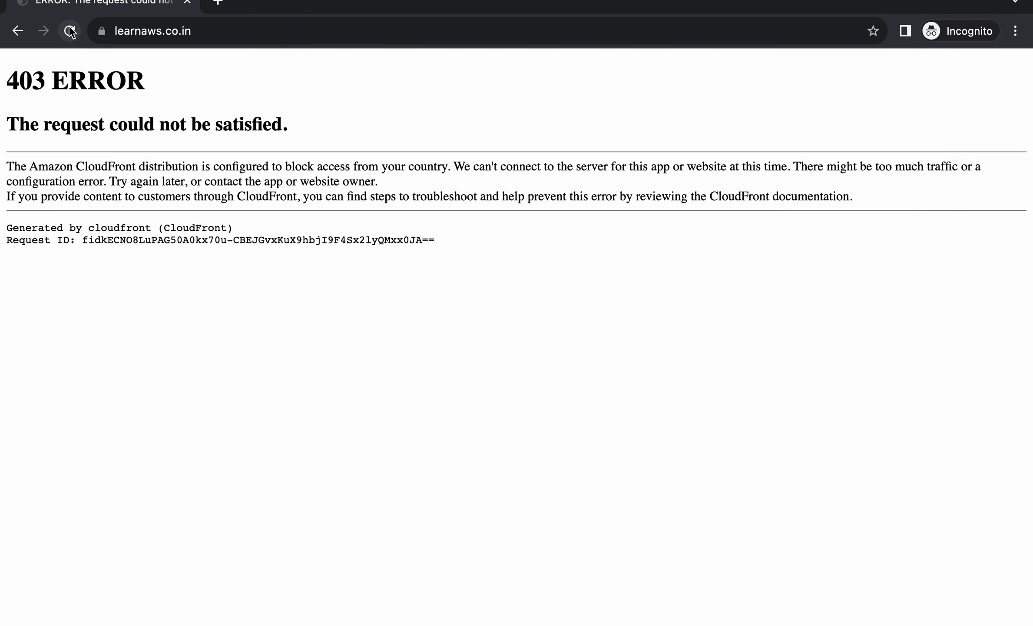
{"action": "left_click", "coordinate": [70, 31]}
{"action": "left_click", "coordinate": [70, 31]}
{"action": "left_click", "coordinate": [71, 31]}
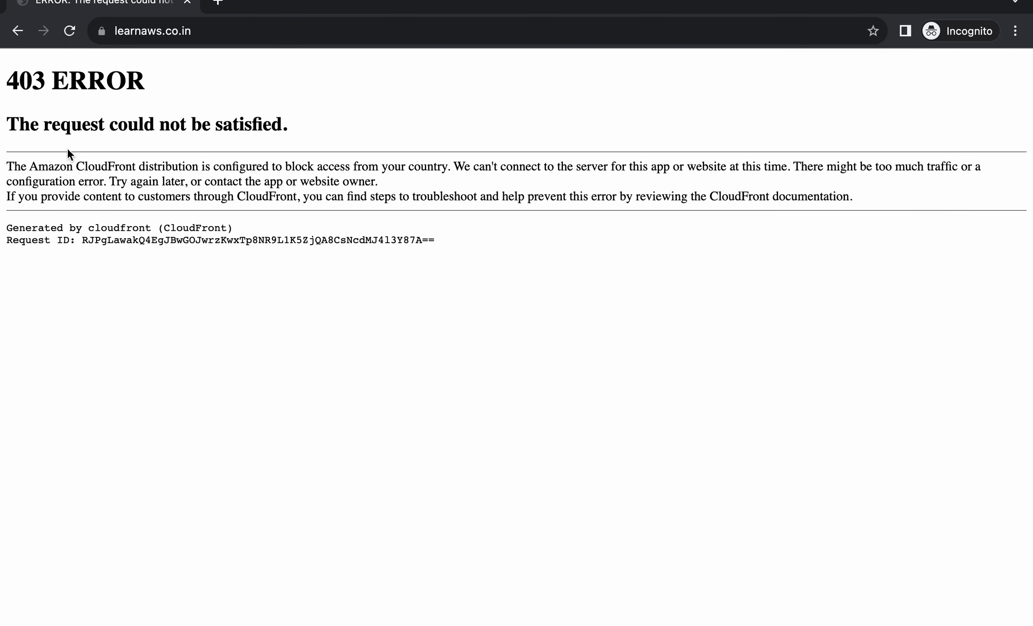
{"action": "left_click", "coordinate": [62, 168]}
{"action": "left_click_drag", "start_coordinate": [62, 168], "coordinate": [445, 172]}
{"action": "left_click", "coordinate": [475, 178]}
Step: Return to the CloudFront console, set the geographic restriction type to No restrictions and save the changes
{"action": "key", "text": "ctrl+Left"}
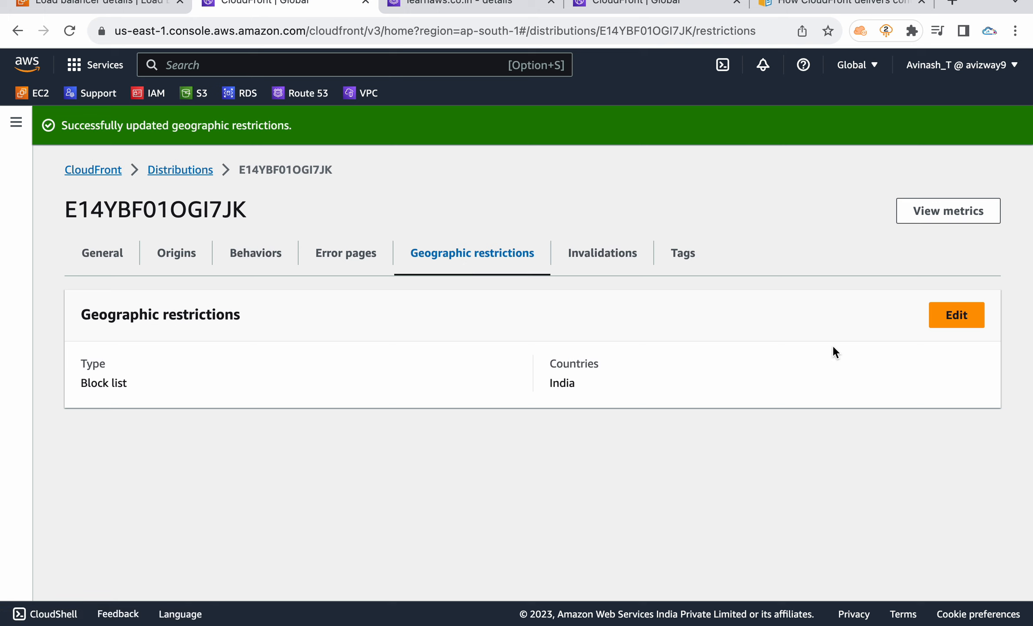
{"action": "left_click", "coordinate": [934, 311]}
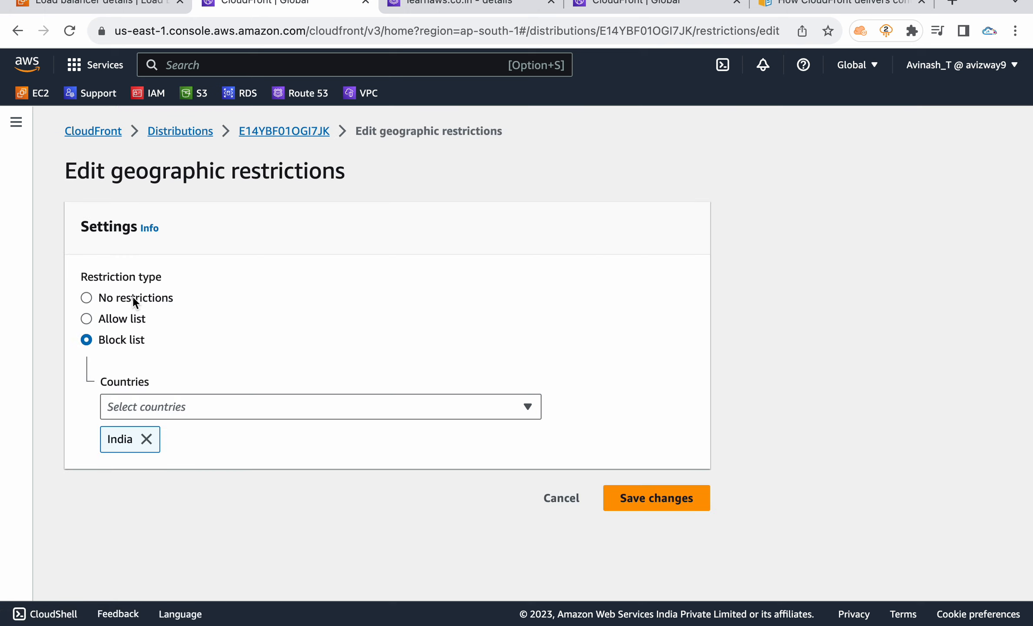
{"action": "left_click", "coordinate": [132, 296]}
{"action": "left_click", "coordinate": [645, 385]}
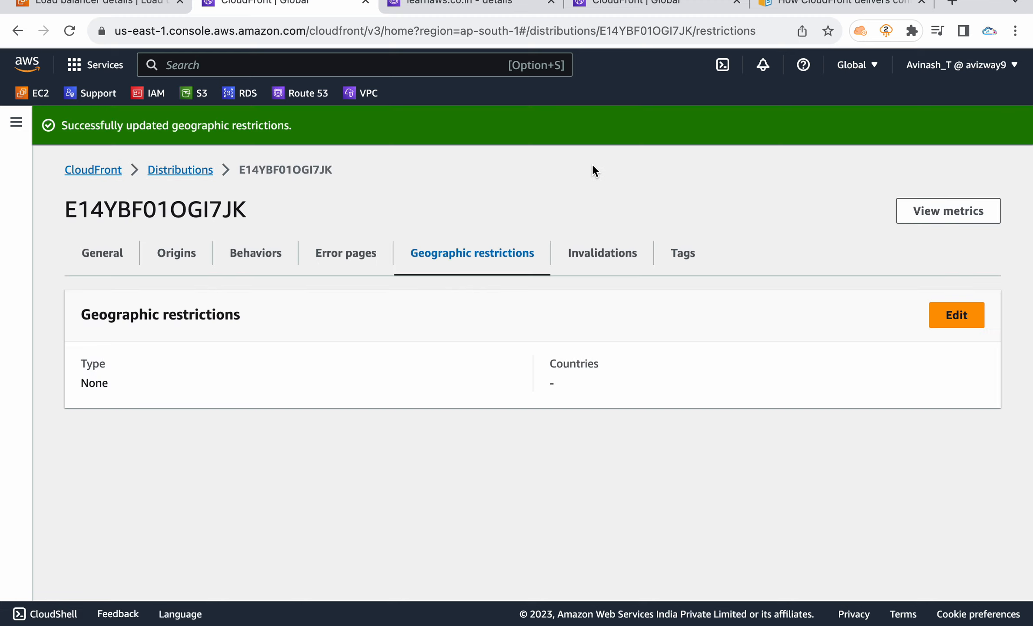
Step: Start a new cache invalidation for the distribution and enter the object path /ALB.png
{"action": "left_click", "coordinate": [591, 252]}
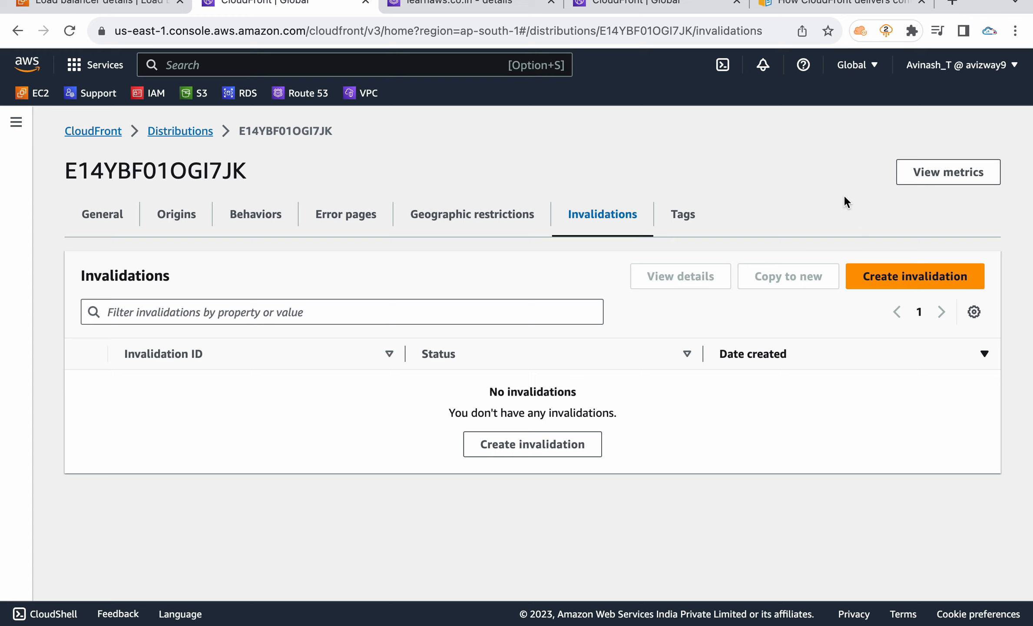
{"action": "left_click", "coordinate": [882, 273]}
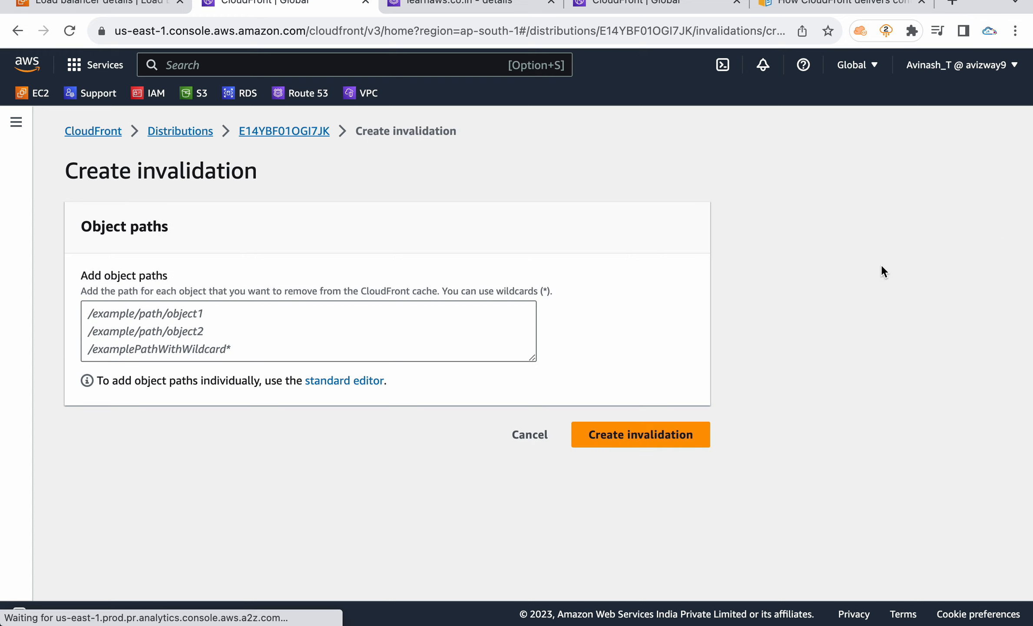
{"action": "left_click", "coordinate": [190, 317]}
{"action": "type", "text": "/"}
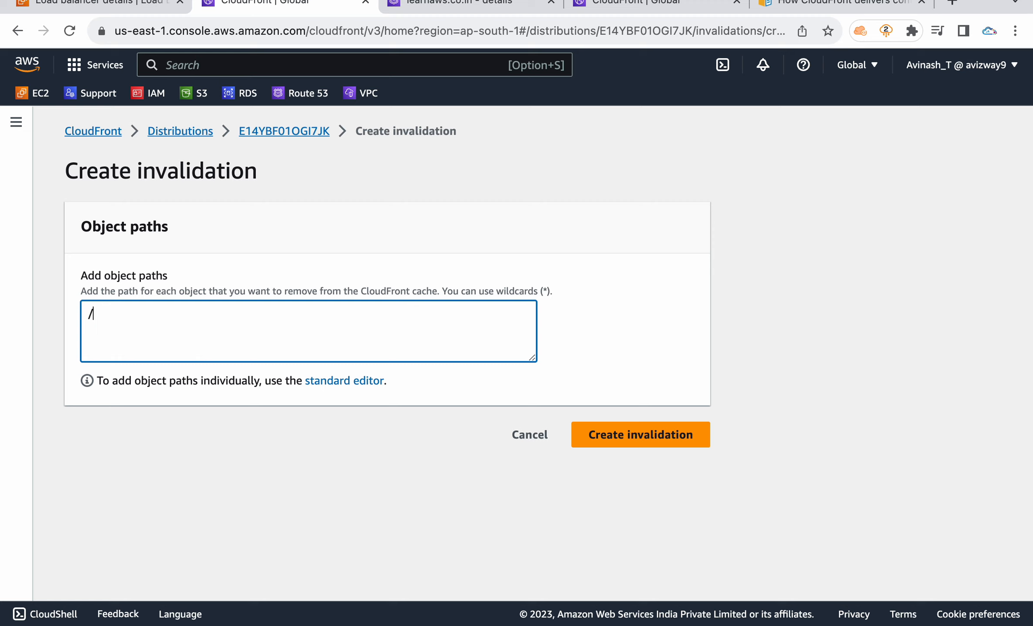
{"action": "type", "text": "ALB.png"}
Step: Replace the invalidation's object path with /* and create the invalidation
{"action": "left_click_drag", "start_coordinate": [143, 325], "coordinate": [20, 328]}
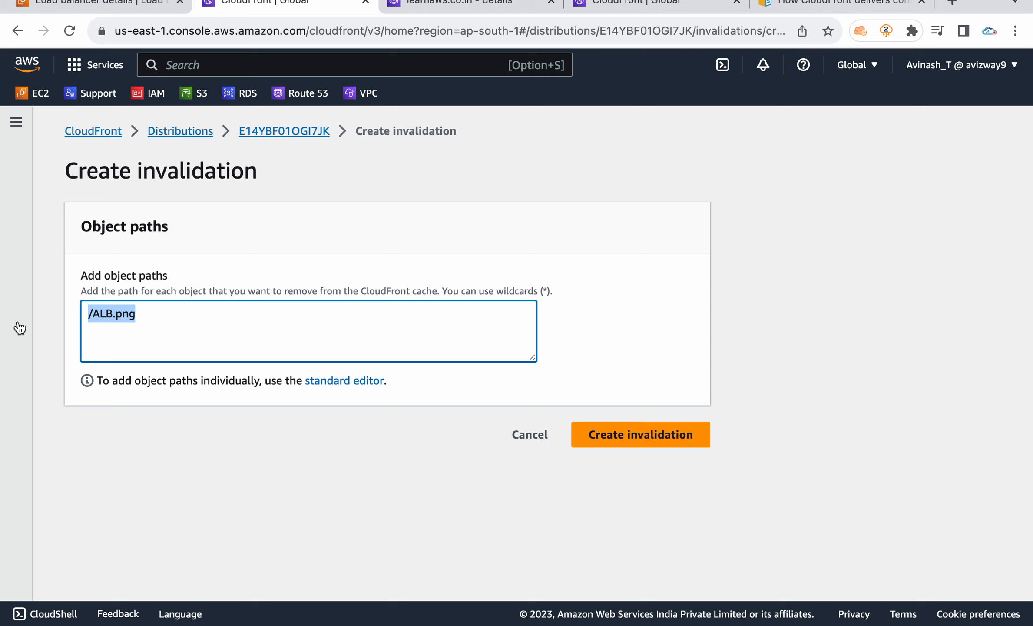
{"action": "key", "text": "BackSpace"}
{"action": "type", "text": "/"}
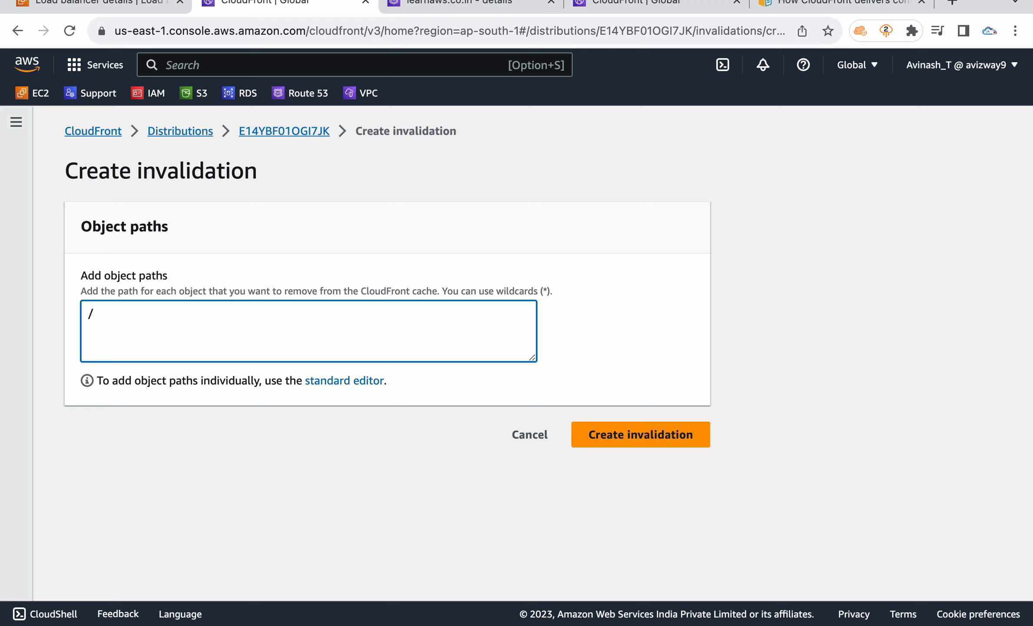
{"action": "type", "text": "*"}
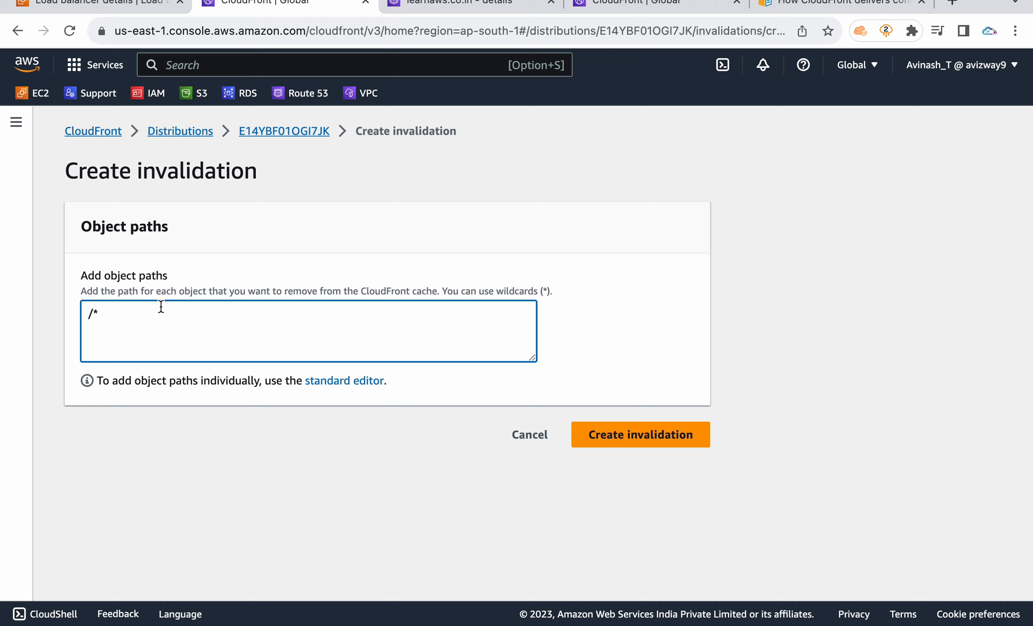
{"action": "left_click", "coordinate": [652, 437]}
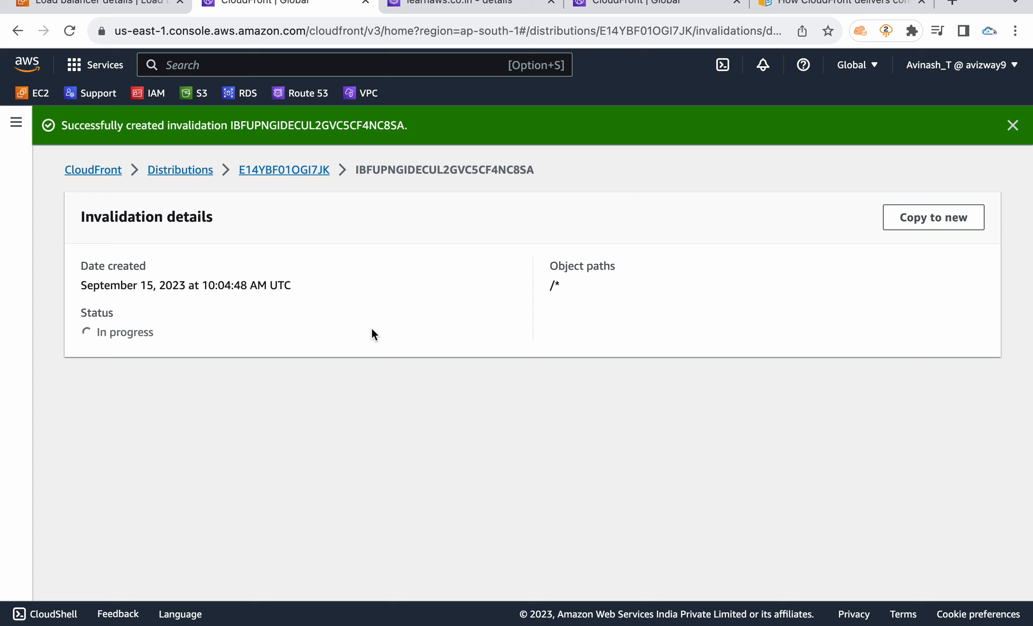
{"action": "left_click", "coordinate": [1012, 126]}
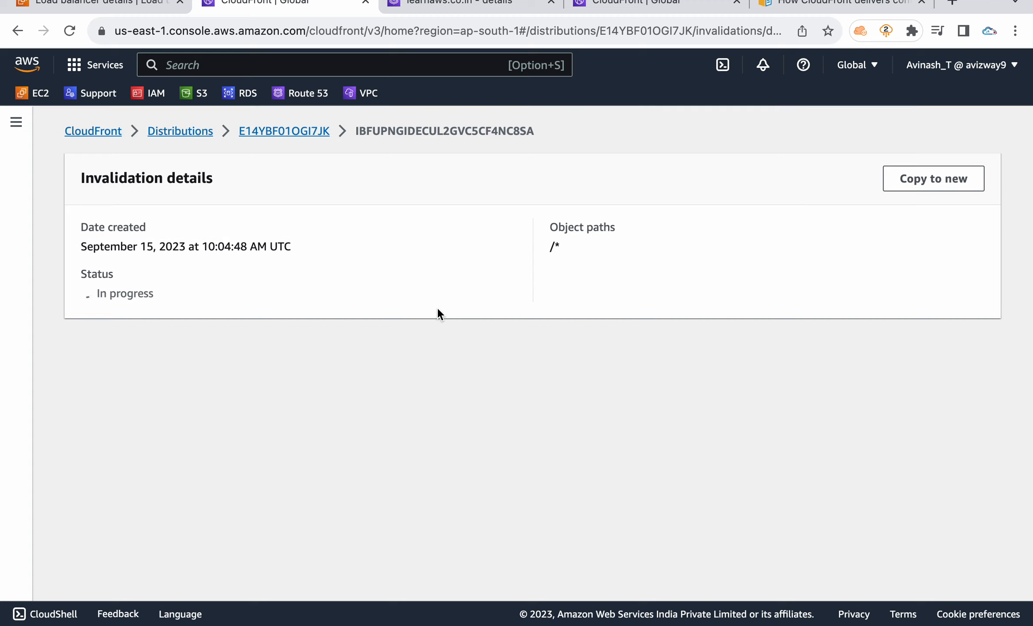
Step: Return to the distribution's details and examine the charts in CloudFront's Cache statistics report
{"action": "left_click", "coordinate": [290, 133]}
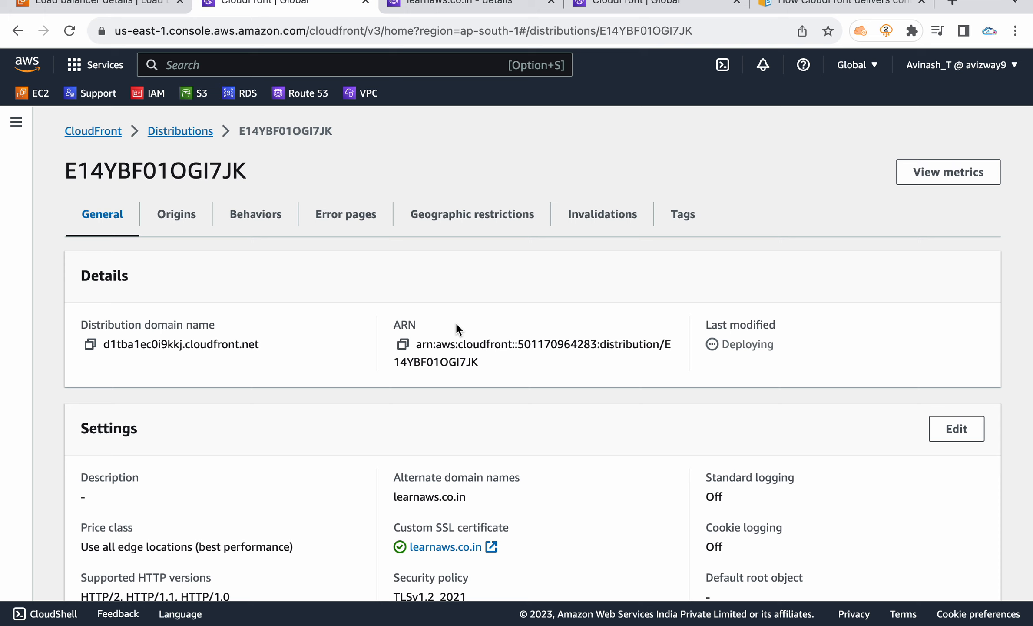
{"action": "left_click", "coordinate": [16, 123]}
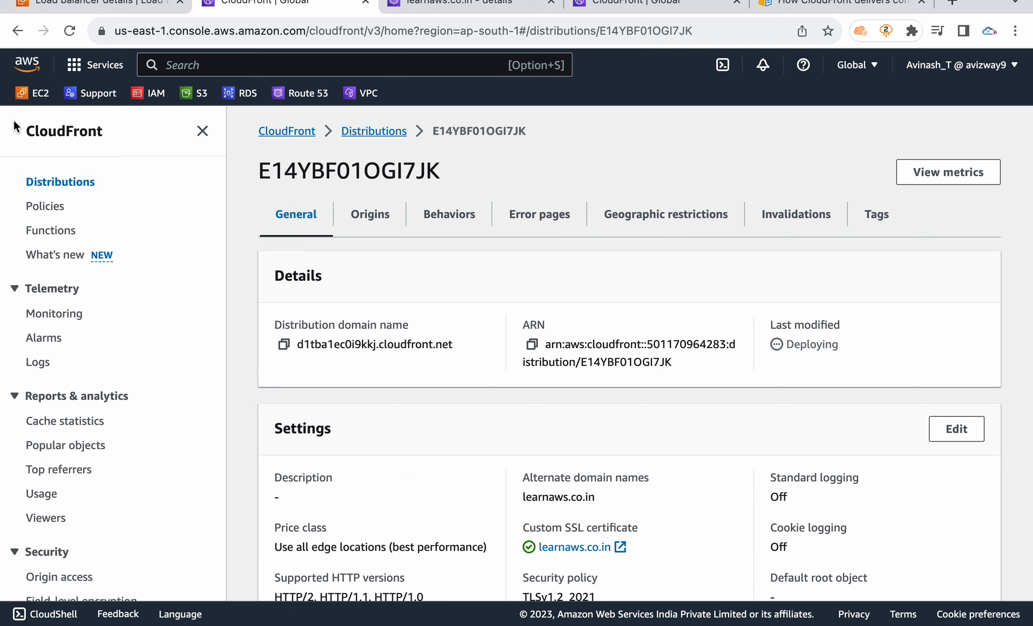
{"action": "scroll", "coordinate": [43, 405], "scroll_direction": "down", "scroll_amount": 3}
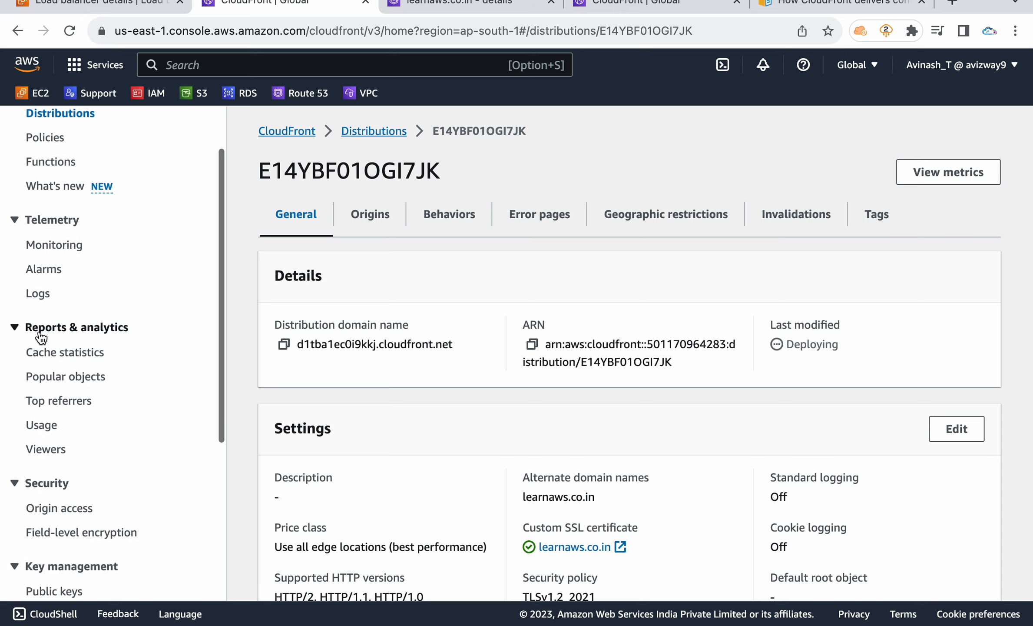
{"action": "left_click", "coordinate": [46, 359]}
{"action": "scroll", "coordinate": [343, 410], "scroll_direction": "down", "scroll_amount": 10}
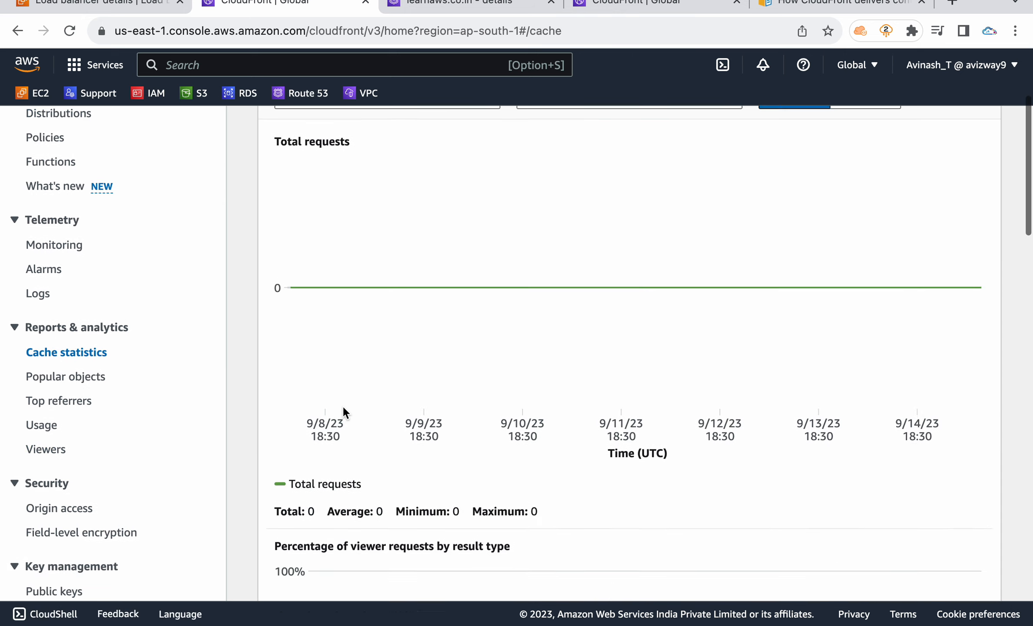
{"action": "scroll", "coordinate": [343, 411], "scroll_direction": "down", "scroll_amount": 15}
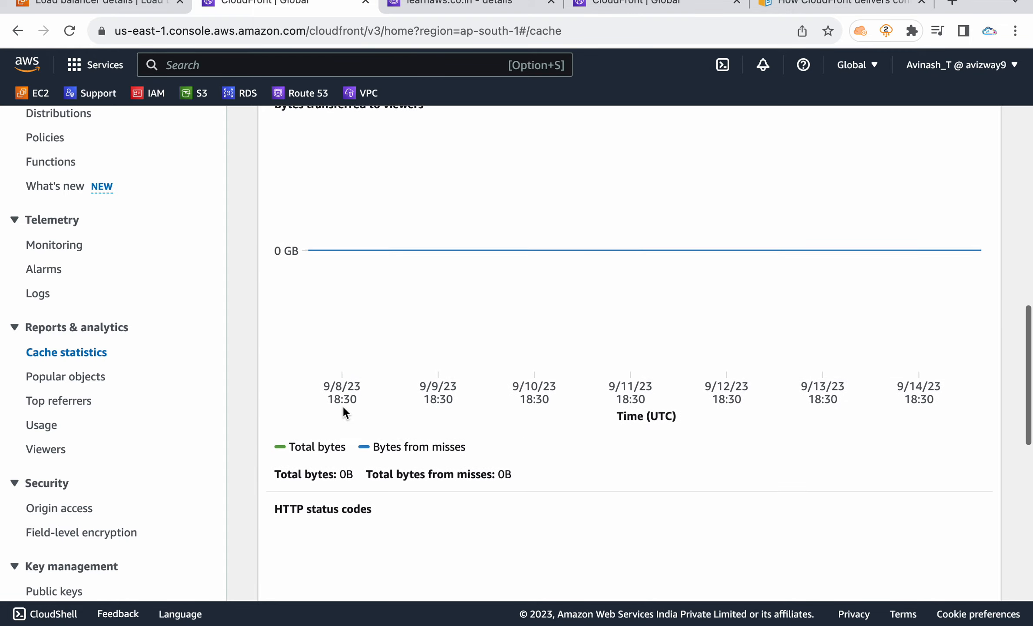
{"action": "scroll", "coordinate": [343, 411], "scroll_direction": "down", "scroll_amount": 8}
Step: Look through CloudFront's Popular objects, Top referrers and Usage reports
{"action": "left_click", "coordinate": [80, 377]}
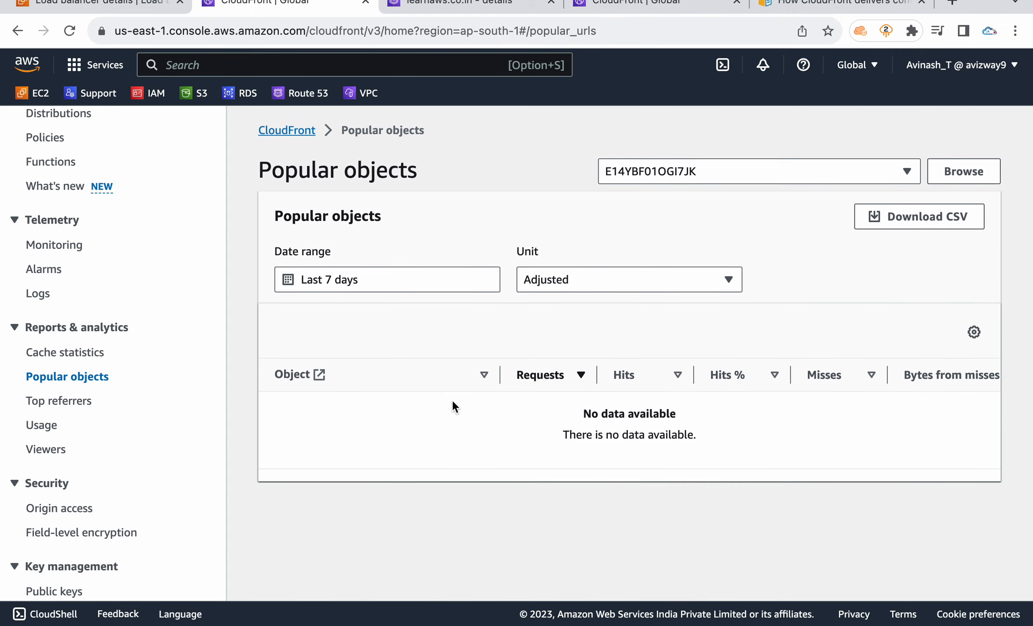
{"action": "left_click", "coordinate": [65, 404]}
{"action": "left_click", "coordinate": [46, 425]}
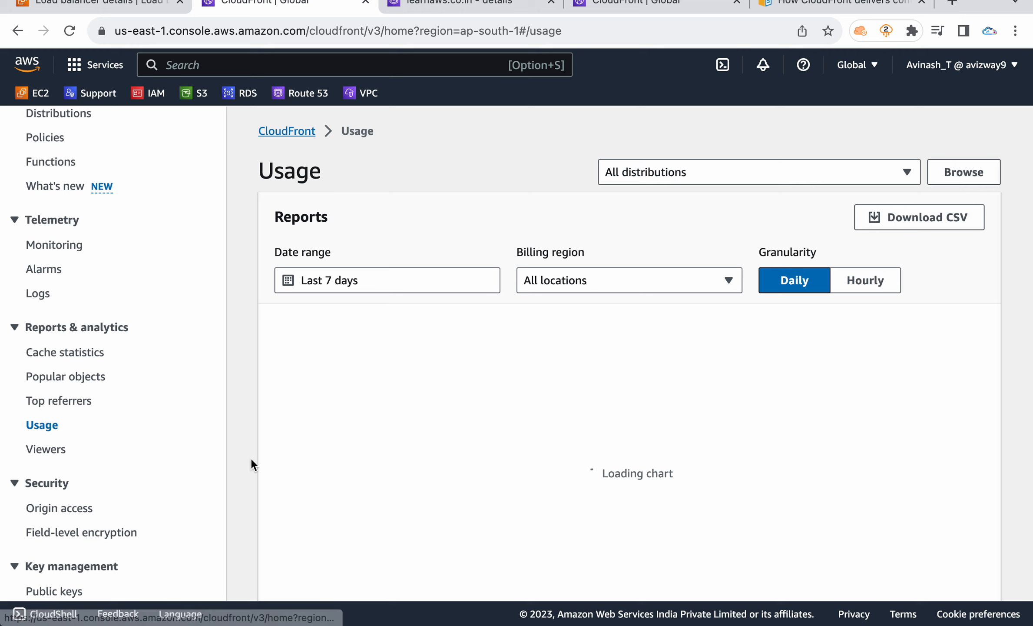
Step: Examine the Devices data in the Viewers report, limiting it to distribution E14YBF01OGI7JK
{"action": "left_click", "coordinate": [42, 452]}
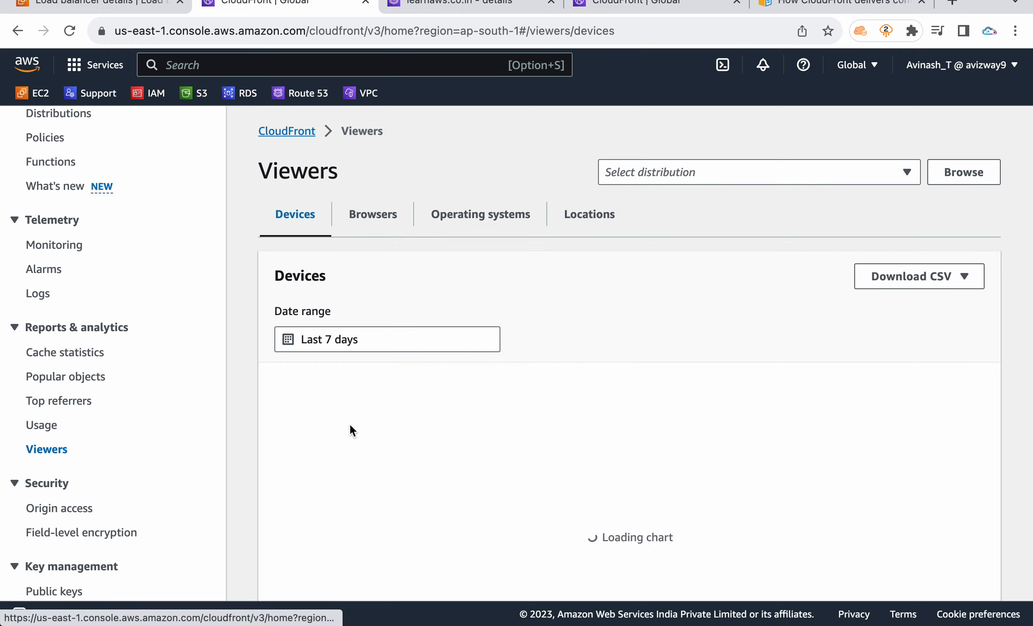
{"action": "scroll", "coordinate": [349, 423], "scroll_direction": "down", "scroll_amount": 3}
{"action": "scroll", "coordinate": [349, 423], "scroll_direction": "up", "scroll_amount": 2}
{"action": "scroll", "coordinate": [349, 431], "scroll_direction": "up", "scroll_amount": 1}
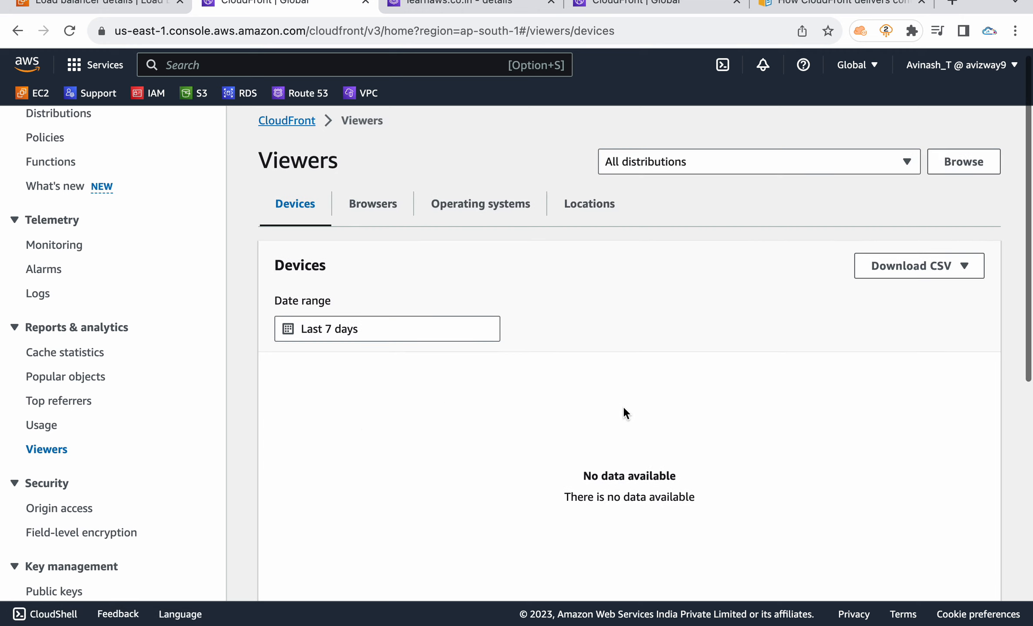
{"action": "left_click", "coordinate": [695, 162]}
{"action": "left_click", "coordinate": [676, 246]}
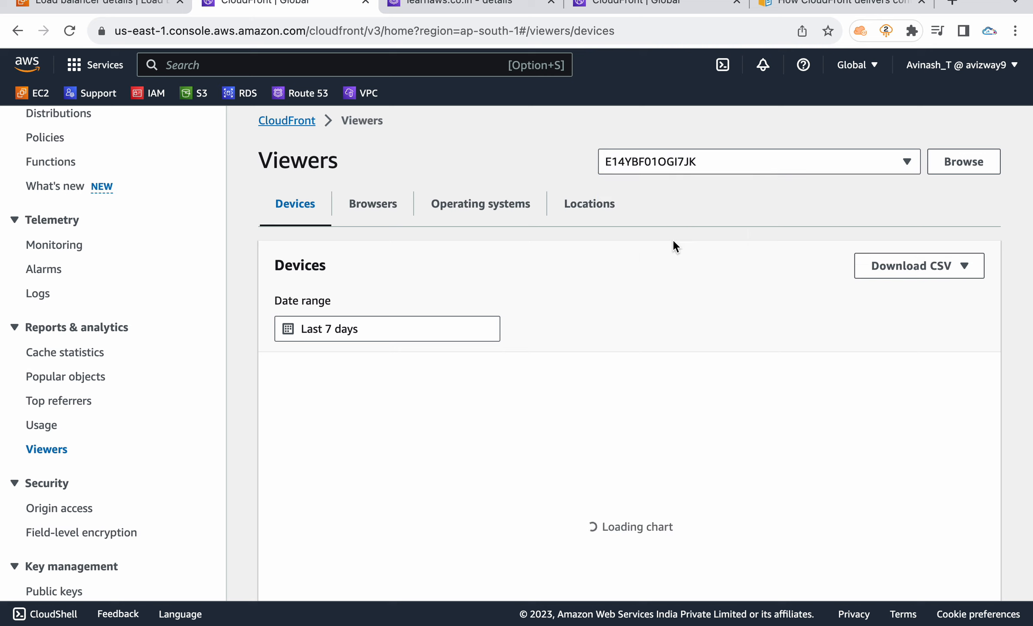
{"action": "scroll", "coordinate": [604, 351], "scroll_direction": "down", "scroll_amount": 2}
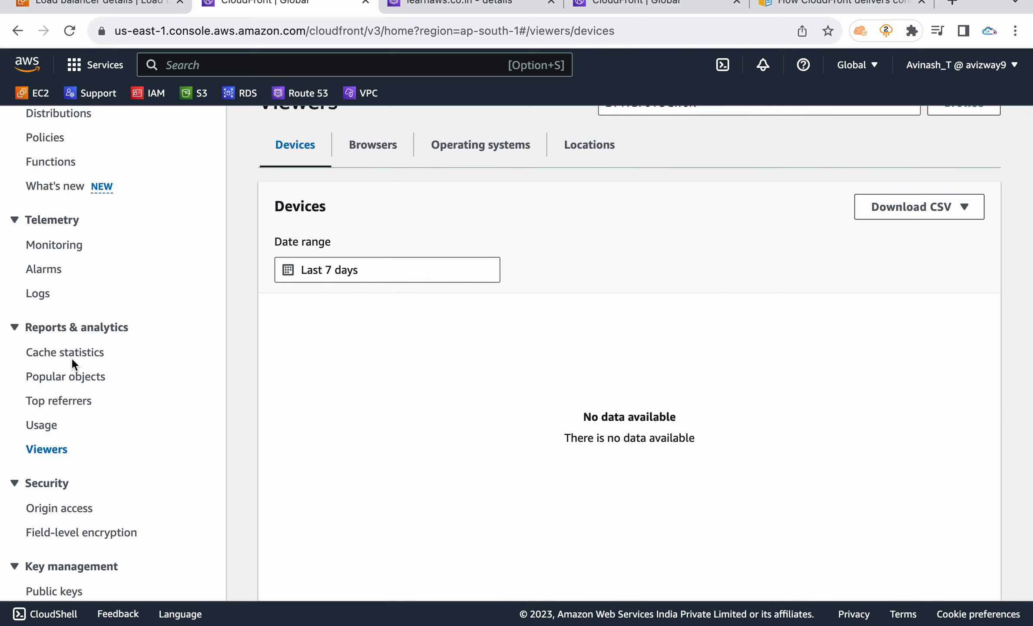
Step: Revisit CloudFront's Usage and Cache statistics reports for all distributions
{"action": "left_click", "coordinate": [42, 424]}
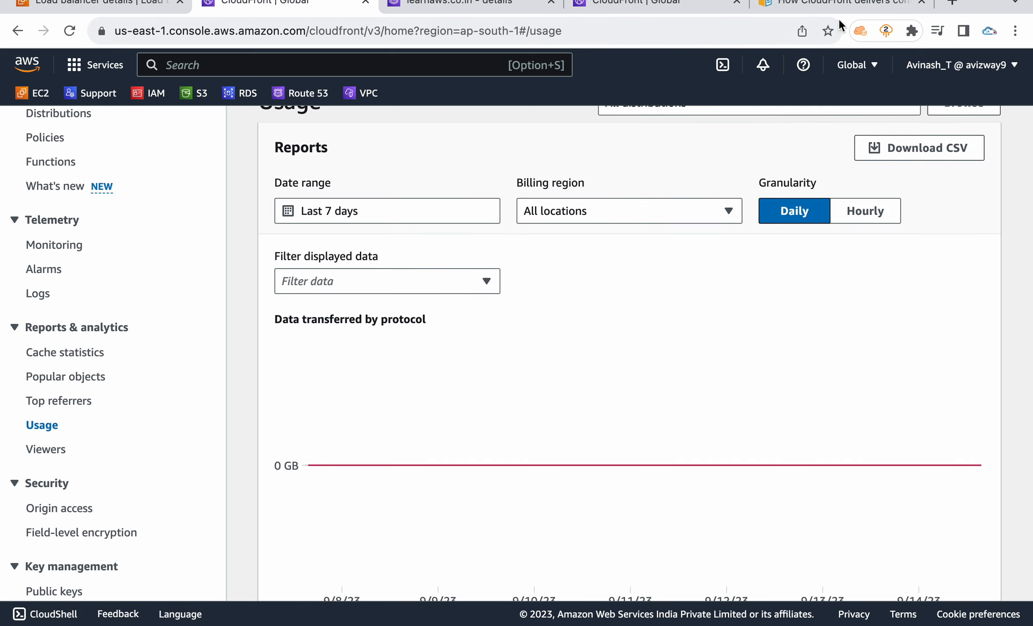
{"action": "left_click", "coordinate": [45, 347]}
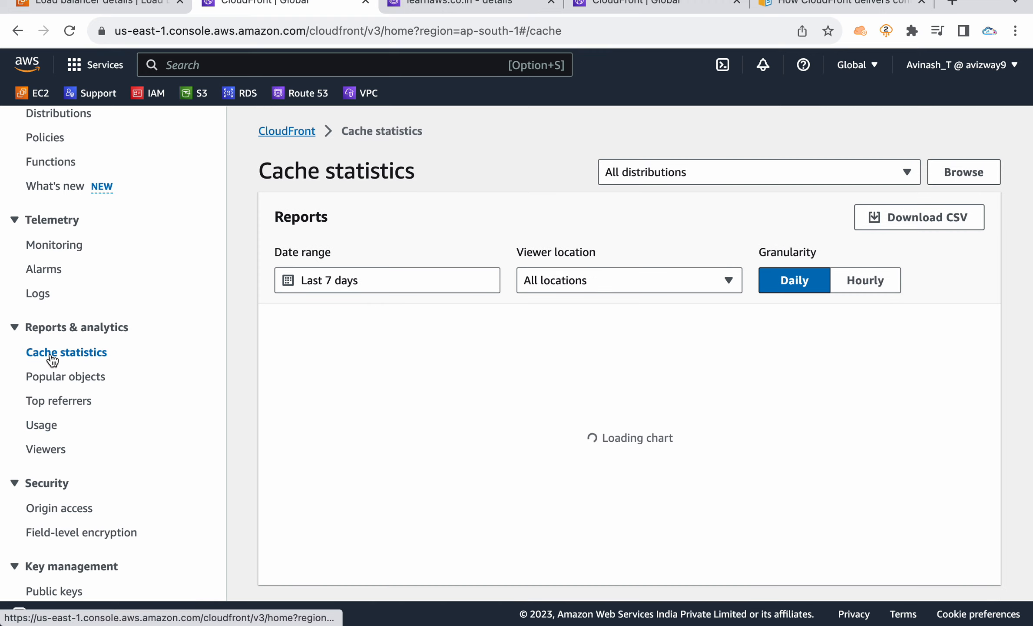
{"action": "left_click_drag", "start_coordinate": [80, 449], "coordinate": [44, 292]}
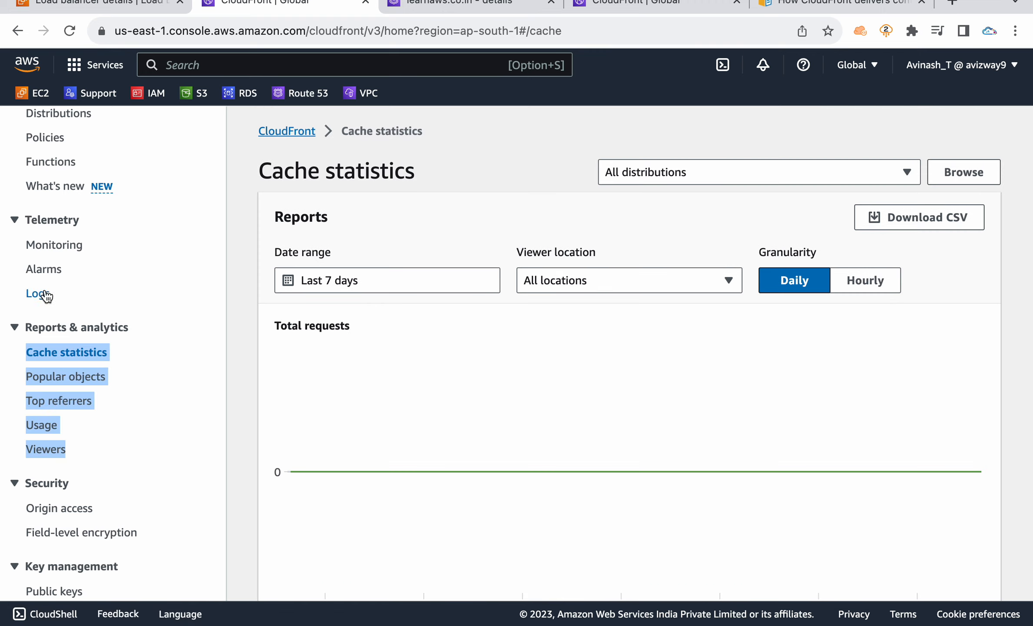
Step: Start a new CloudFront alarm for distribution E14YBF01OGI7JK and set its condition metric to Bytes downloaded
{"action": "left_click", "coordinate": [43, 268]}
{"action": "left_click", "coordinate": [624, 350]}
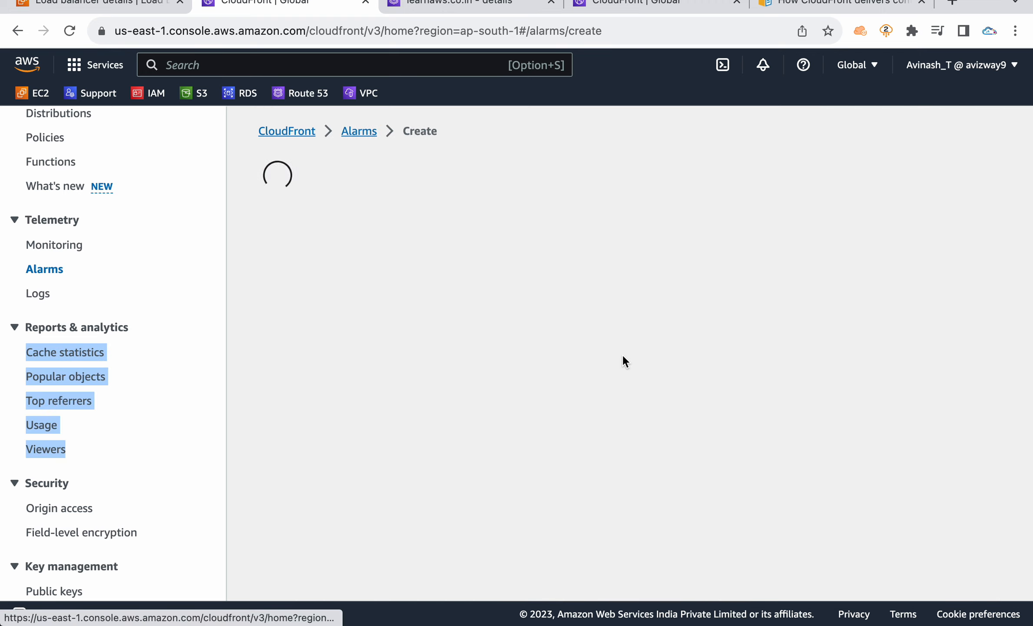
{"action": "scroll", "coordinate": [452, 385], "scroll_direction": "down", "scroll_amount": 3}
{"action": "scroll", "coordinate": [382, 352], "scroll_direction": "down", "scroll_amount": 2}
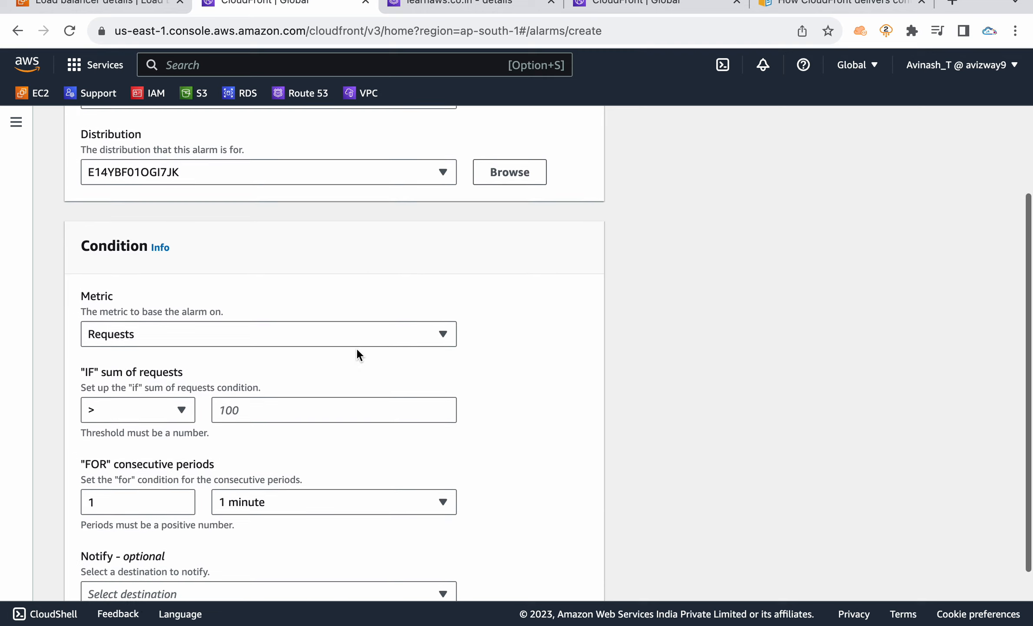
{"action": "left_click", "coordinate": [311, 331]}
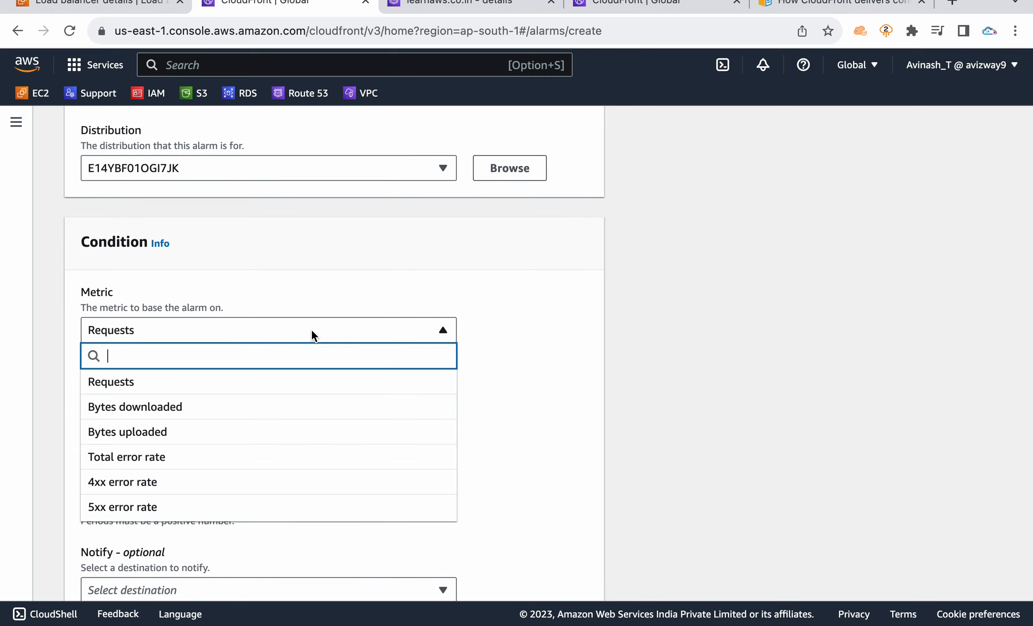
{"action": "left_click", "coordinate": [215, 413]}
{"action": "scroll", "coordinate": [405, 372], "scroll_direction": "down", "scroll_amount": 1}
Step: Examine the alarm's comparison operators, threshold and notification destinations, and discard the unsaved alarm
{"action": "left_click", "coordinate": [149, 358]}
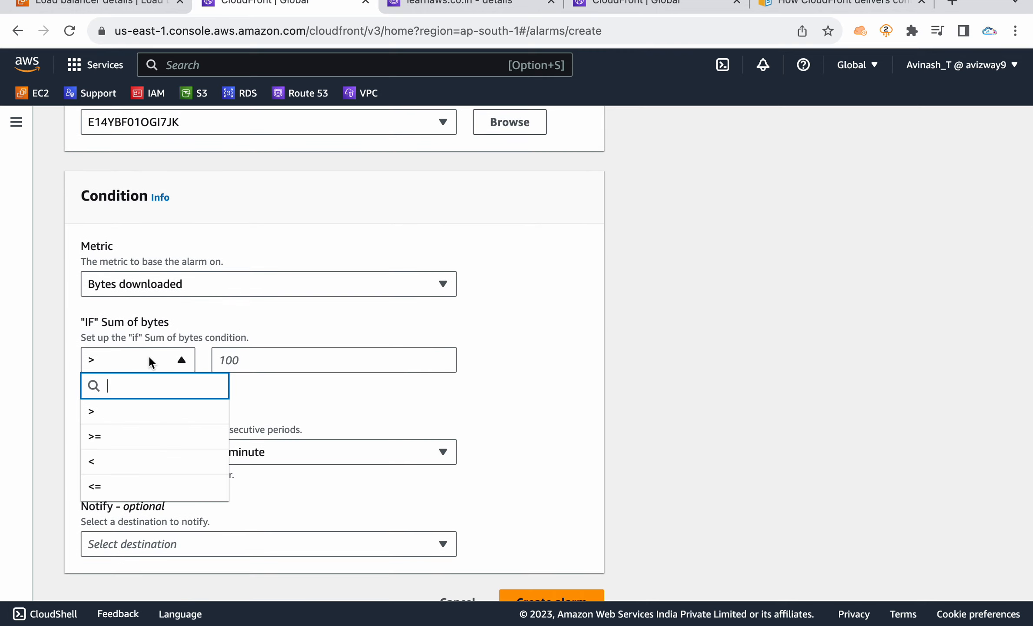
{"action": "left_click", "coordinate": [284, 354]}
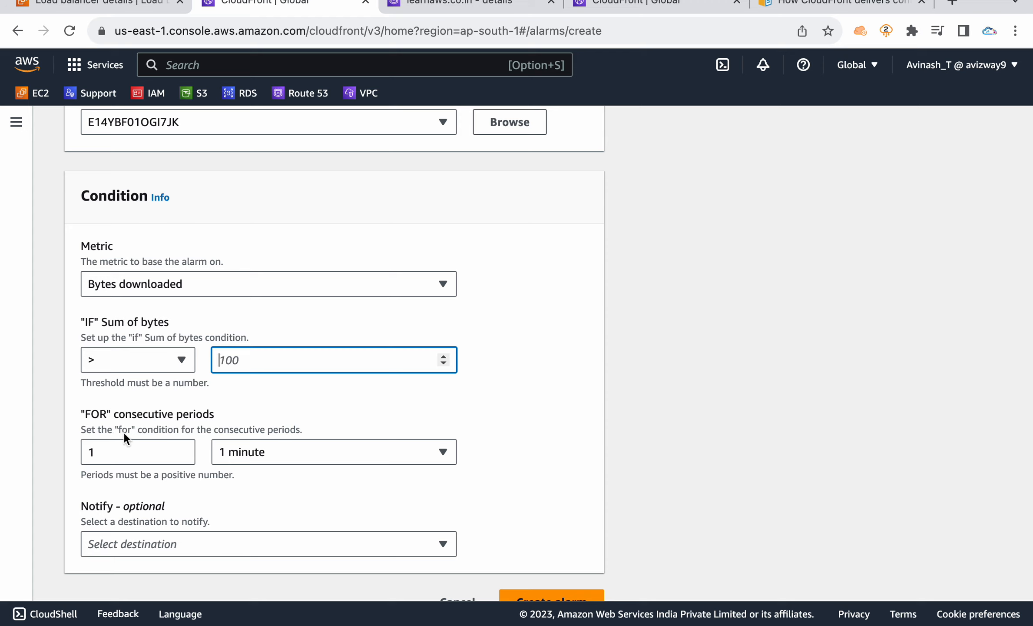
{"action": "scroll", "coordinate": [279, 482], "scroll_direction": "down", "scroll_amount": 1}
{"action": "left_click", "coordinate": [297, 516]}
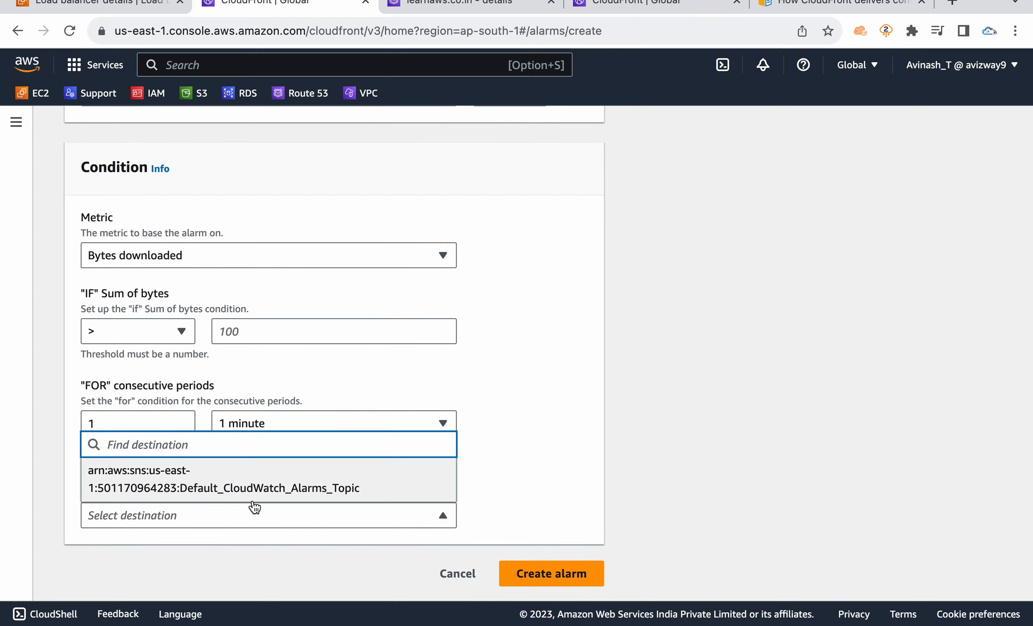
{"action": "left_click", "coordinate": [260, 580]}
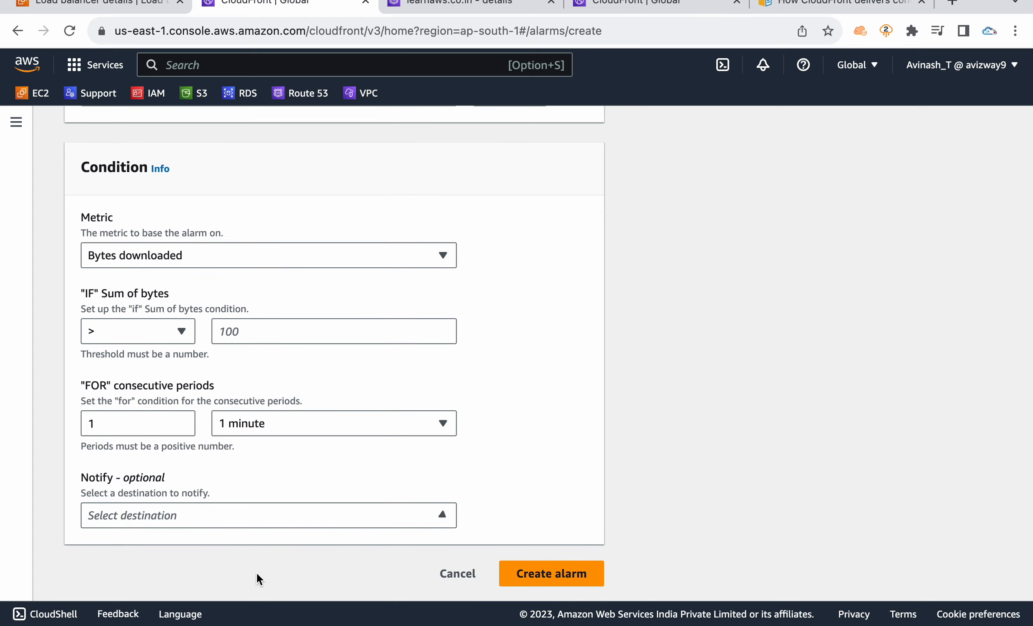
{"action": "left_click", "coordinate": [451, 579]}
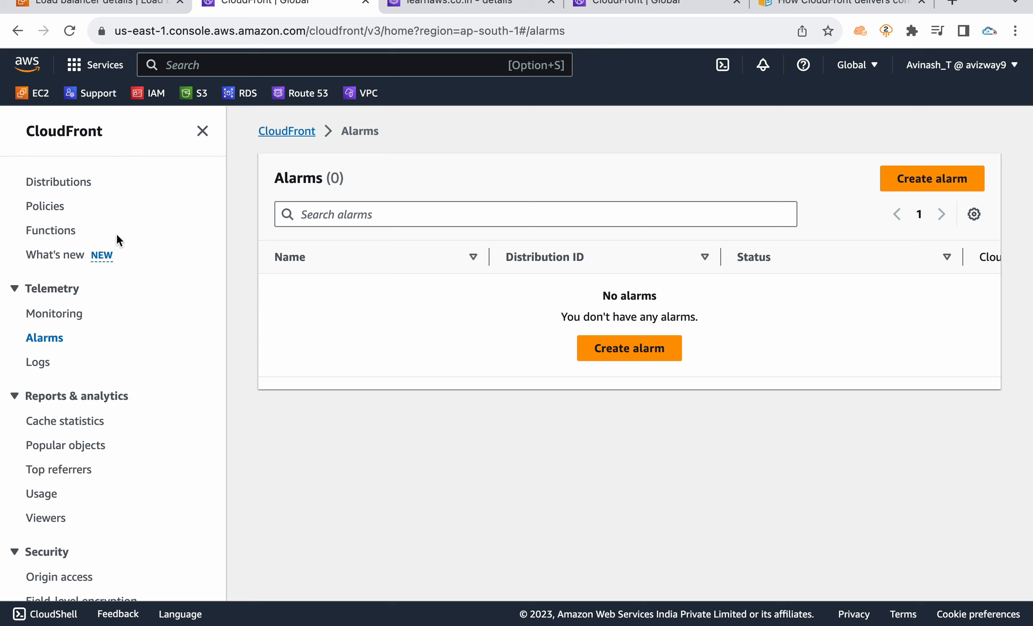
Step: View CloudFront's managed cache policies and return to the list of distributions
{"action": "left_click", "coordinate": [48, 206]}
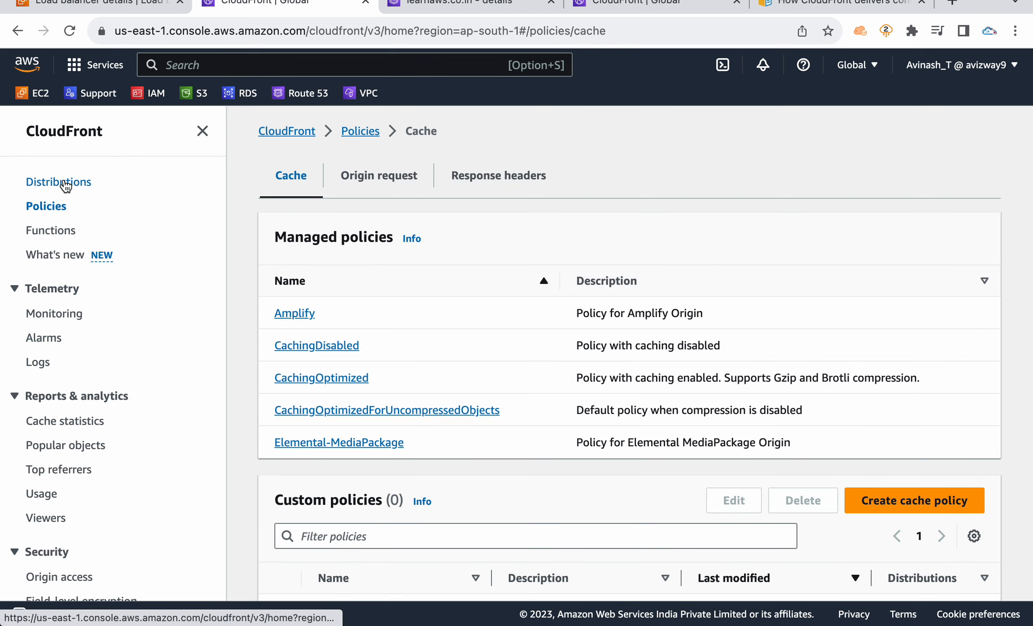
{"action": "left_click", "coordinate": [66, 186]}
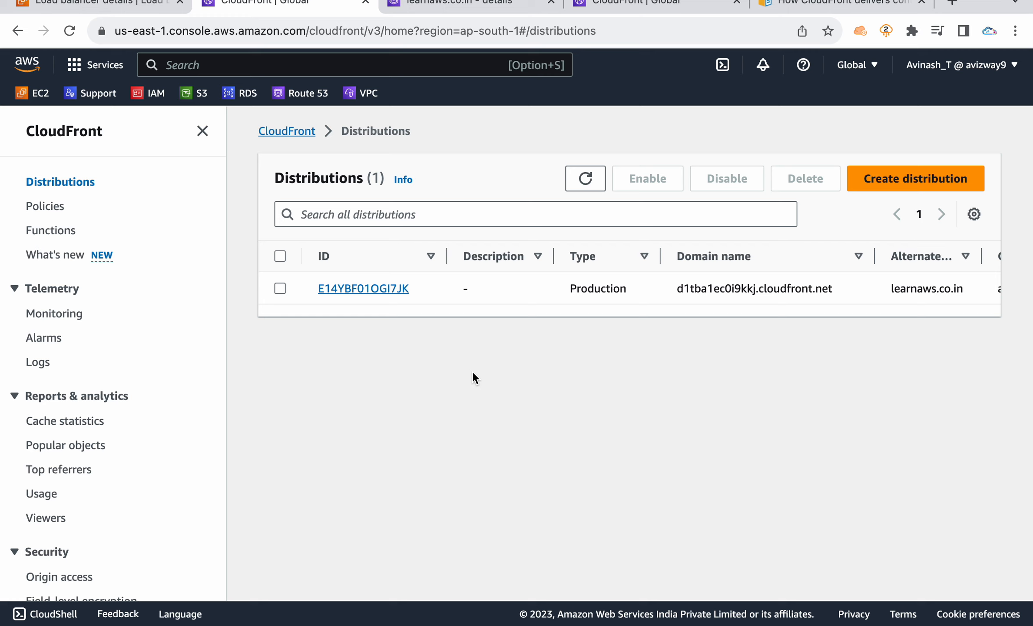
{"action": "mouse_move", "coordinate": [703, 1]}
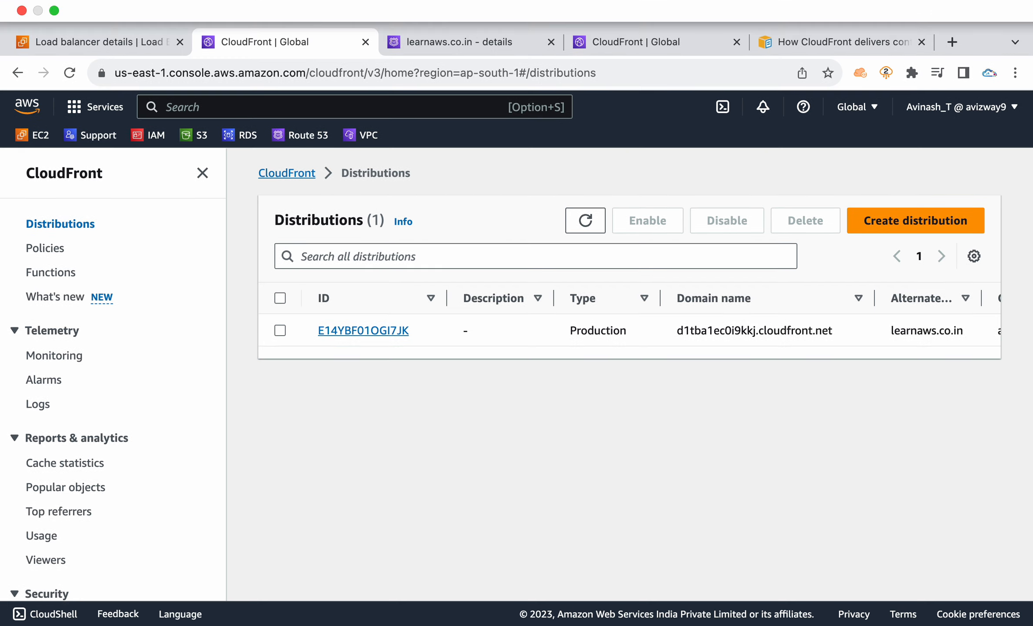